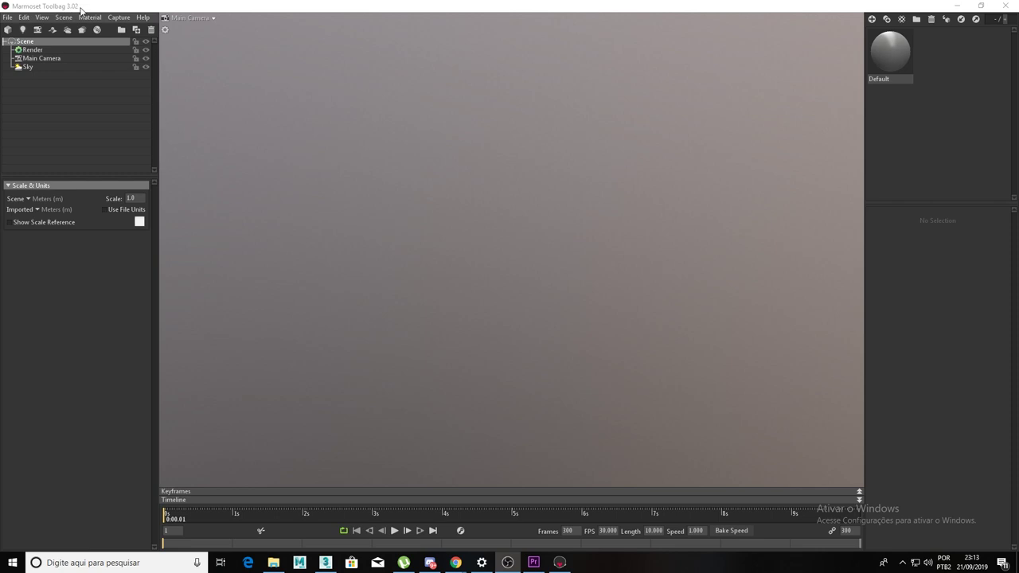
Step: Import bau_low.obj from the desktop (Área de Trabalho) into the empty scene
left_click(8, 17)
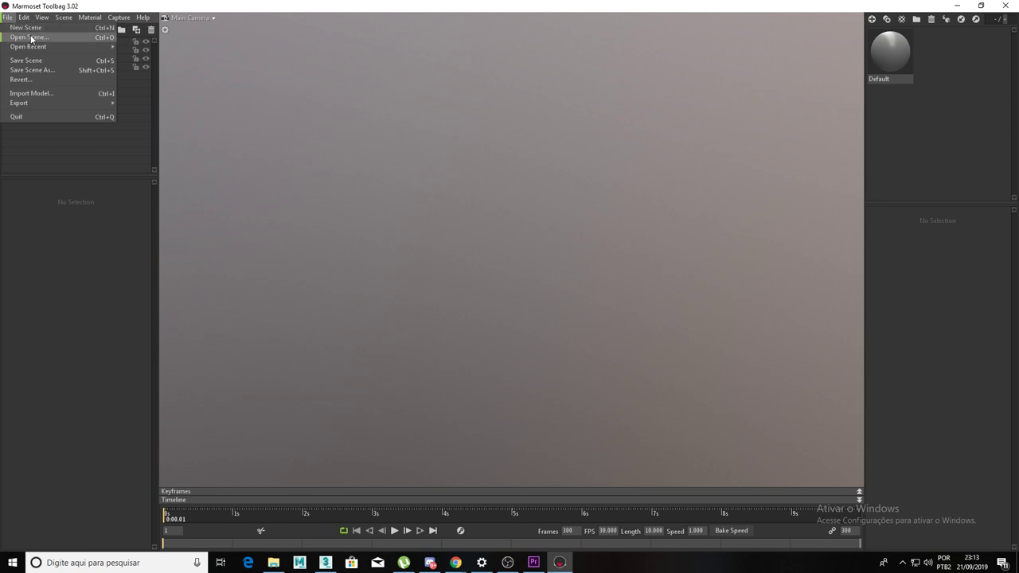
left_click(33, 94)
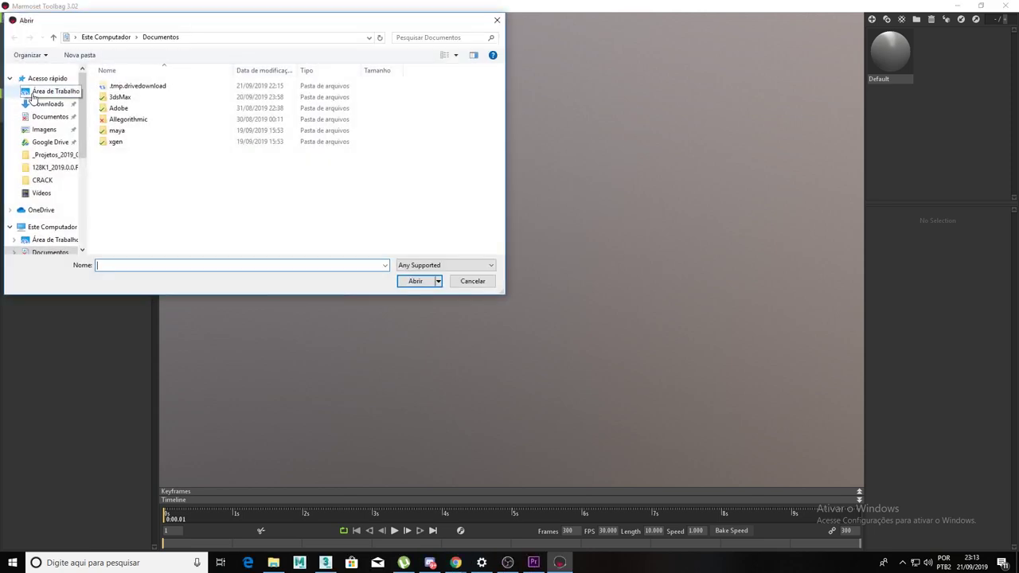
left_click(54, 91)
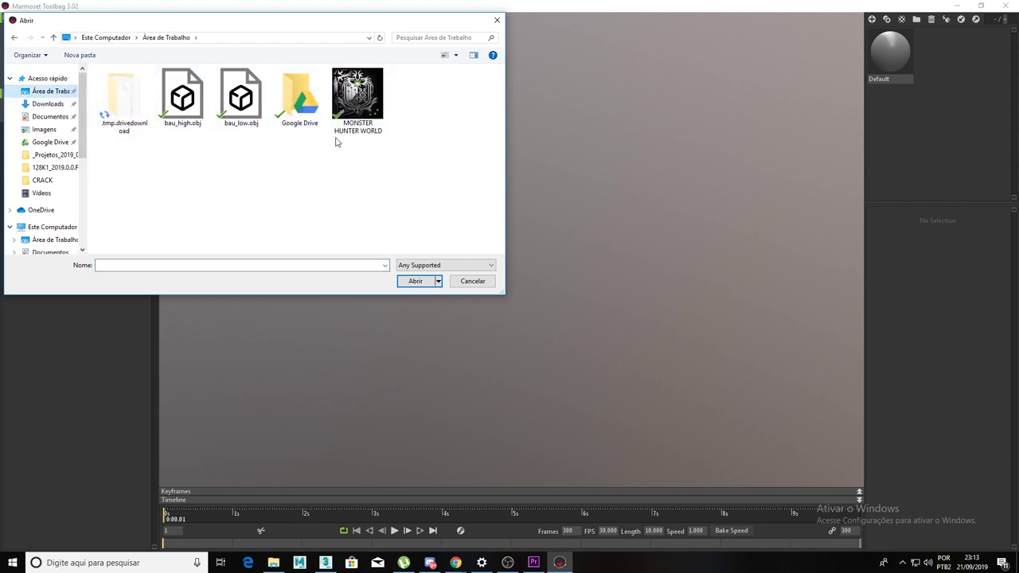
left_click(242, 96)
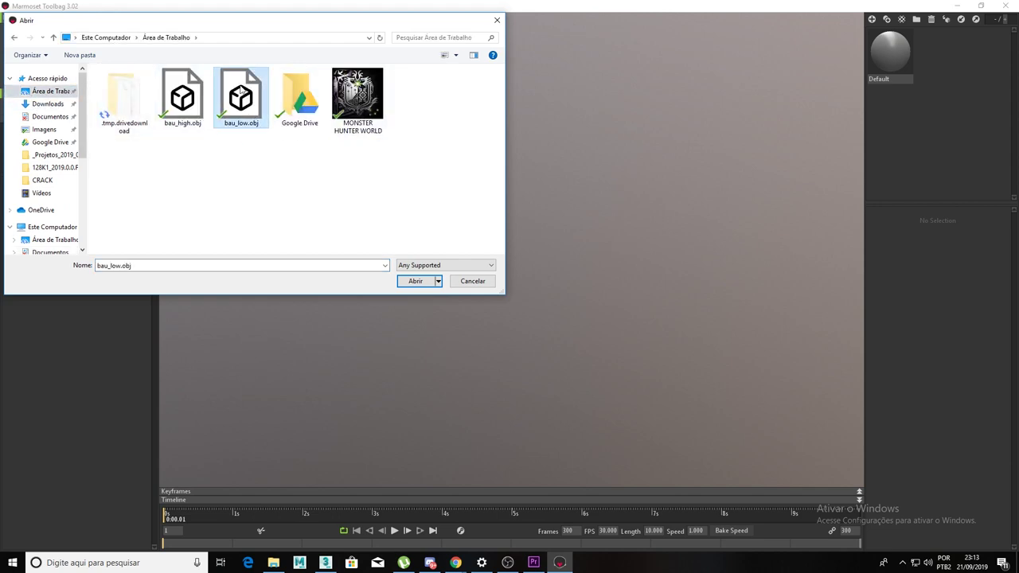
left_click_drag(250, 120, 262, 110)
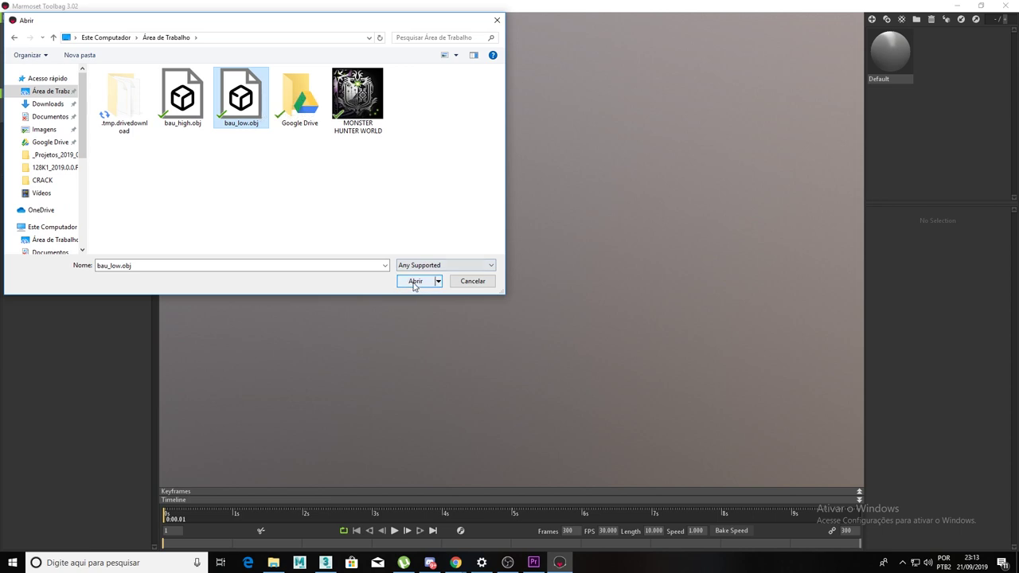
left_click(416, 281)
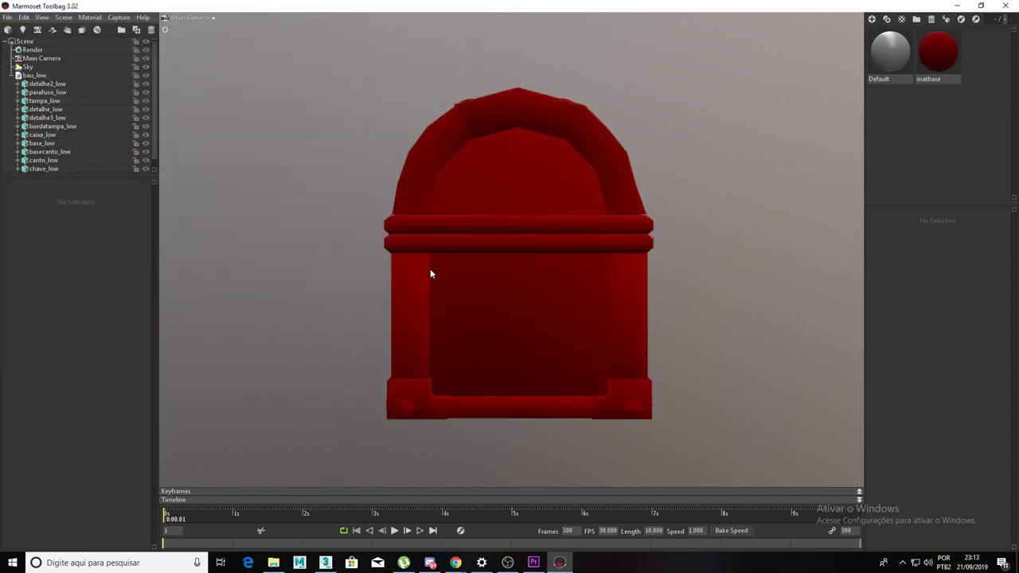
Step: Orbit around the chest and inspect the red matbase material, dragging it onto bau_low
mouse_move(406, 261)
left_mouse_down()
mouse_move(384, 270)
mouse_move(541, 281)
left_mouse_up()
left_click(938, 49)
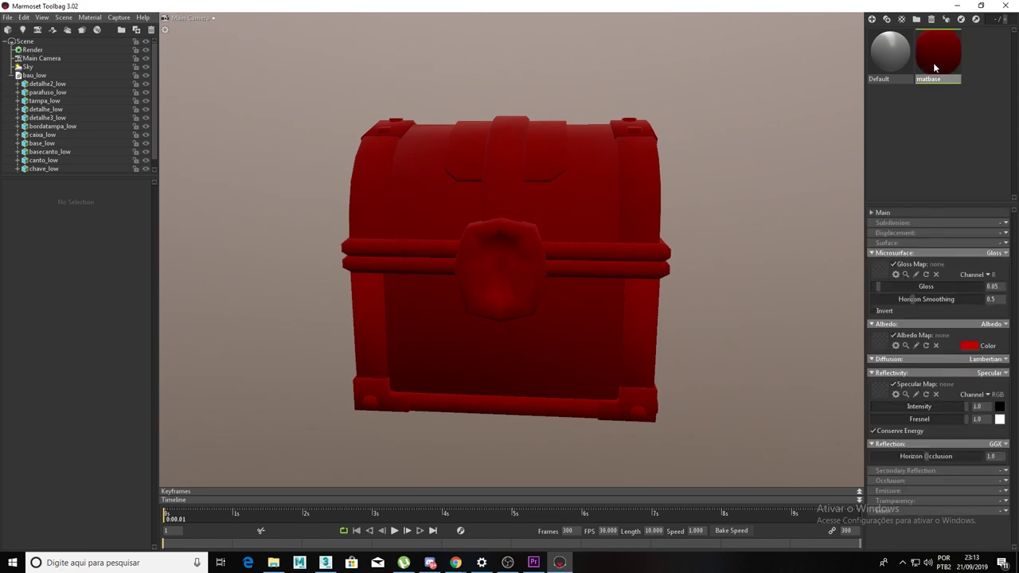
left_click_drag(753, 170, 697, 182)
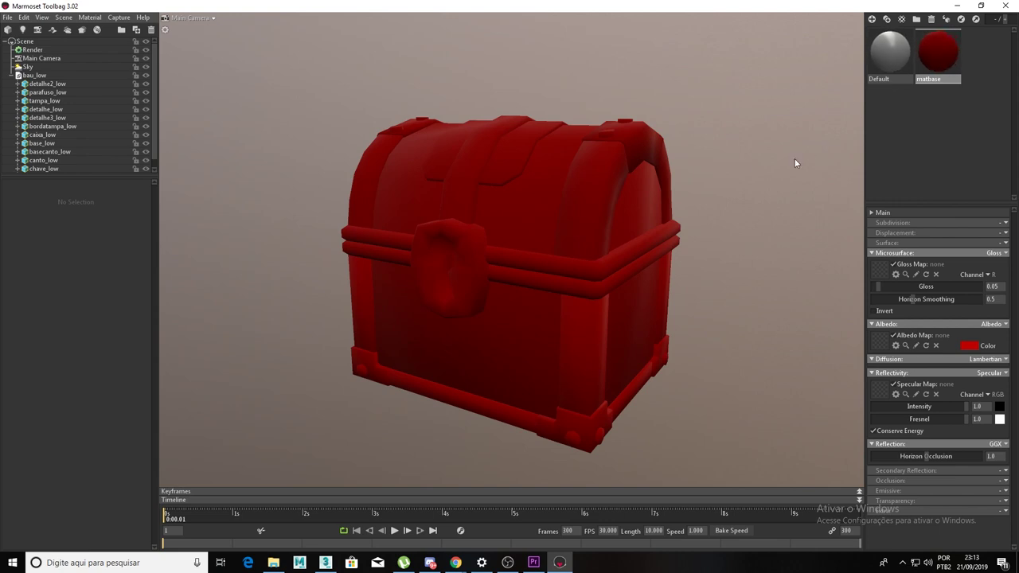
left_click_drag(929, 59, 72, 80)
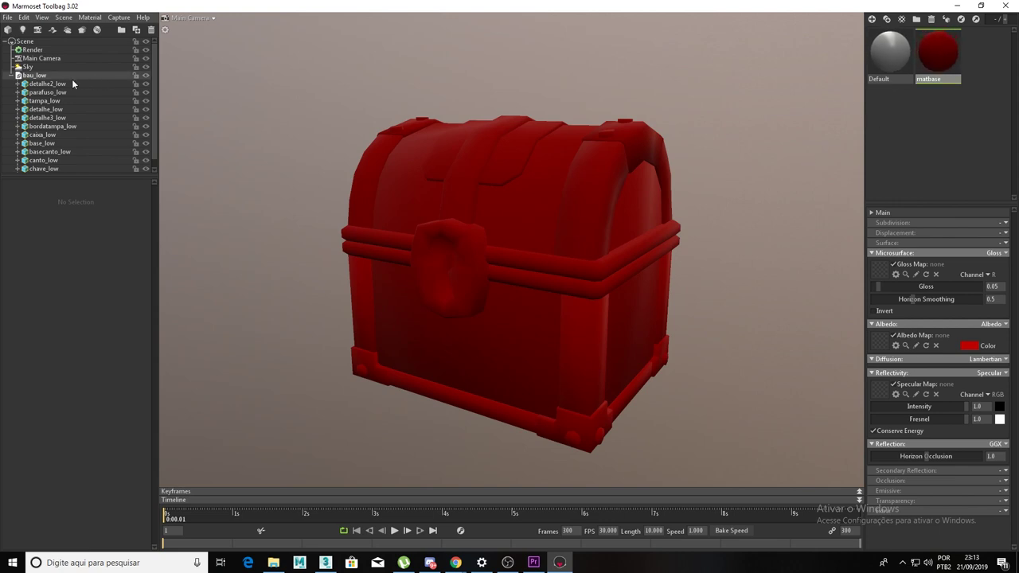
Step: Step through the chest's mesh parts, including parafuso_low and caixa_low, then collapse bau_low
left_click(46, 93)
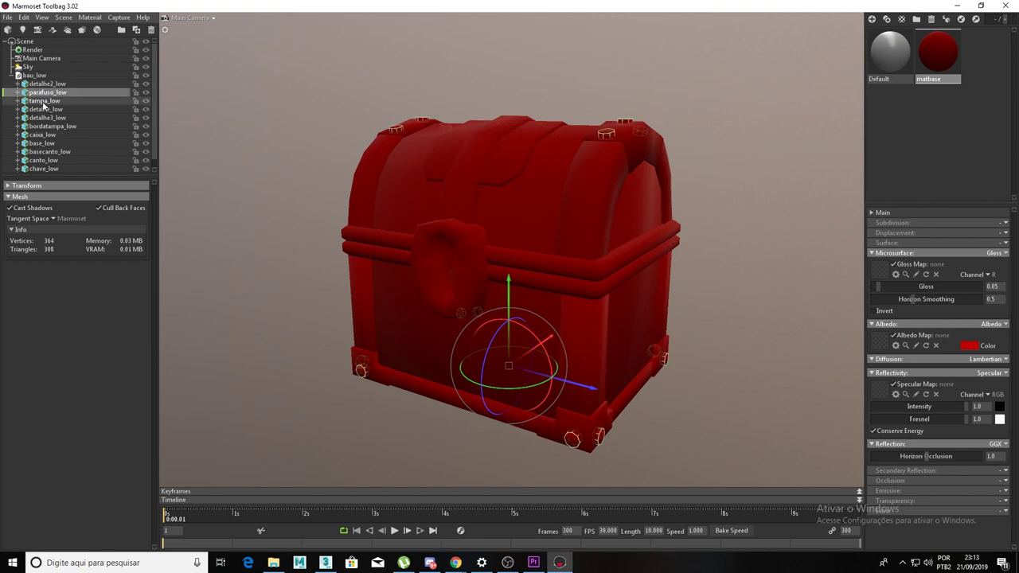
left_click(44, 101)
left_click(47, 118)
left_click(35, 135)
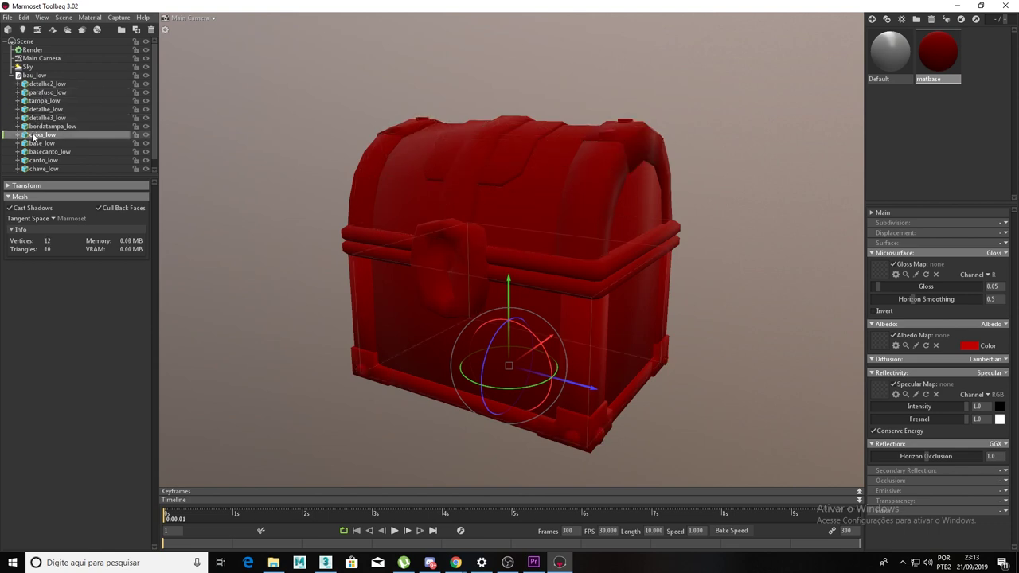
key("Down")
key("Down")
key("Down")
key("Down")
key("Down")
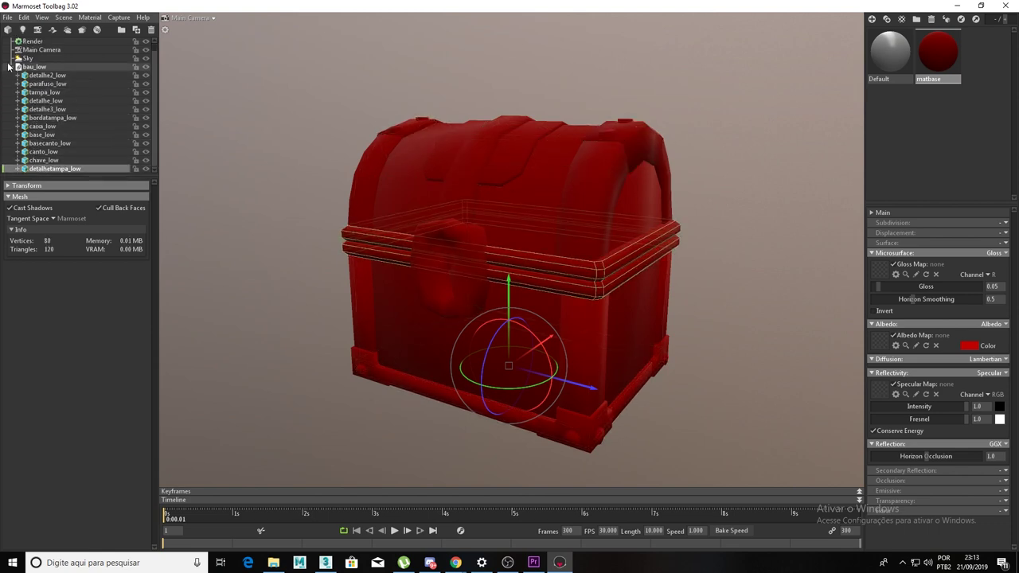
left_click(10, 67)
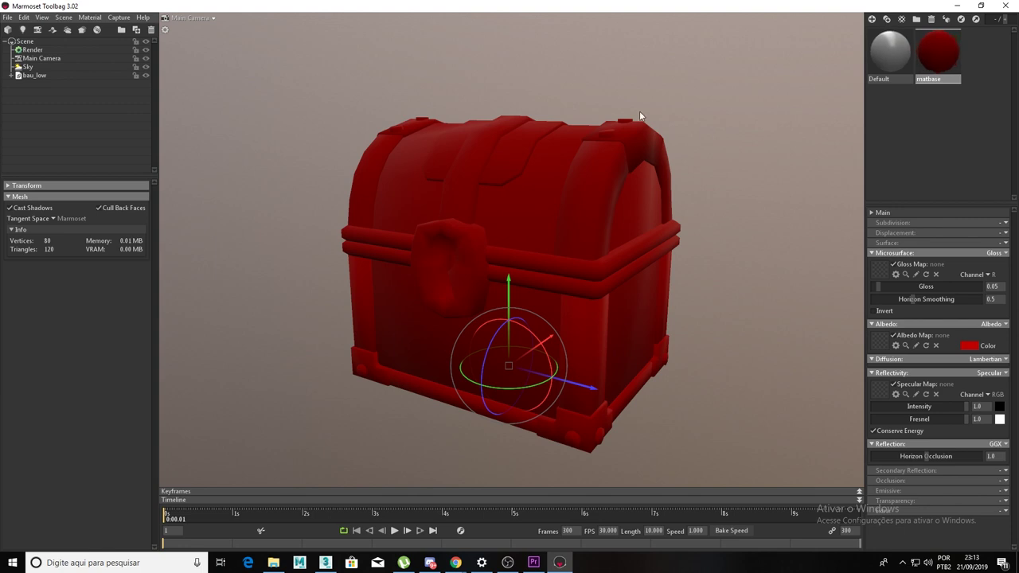
Step: Create NewMat01 and apply it to bau_low so the chest renders plain white
left_click(873, 22)
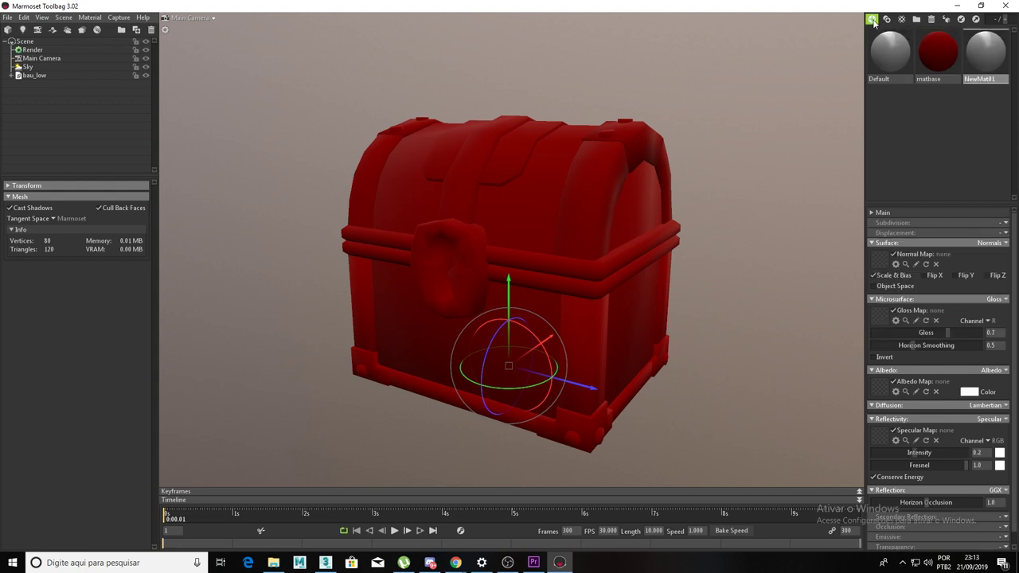
left_click(970, 81)
left_click_drag(970, 80, 66, 77)
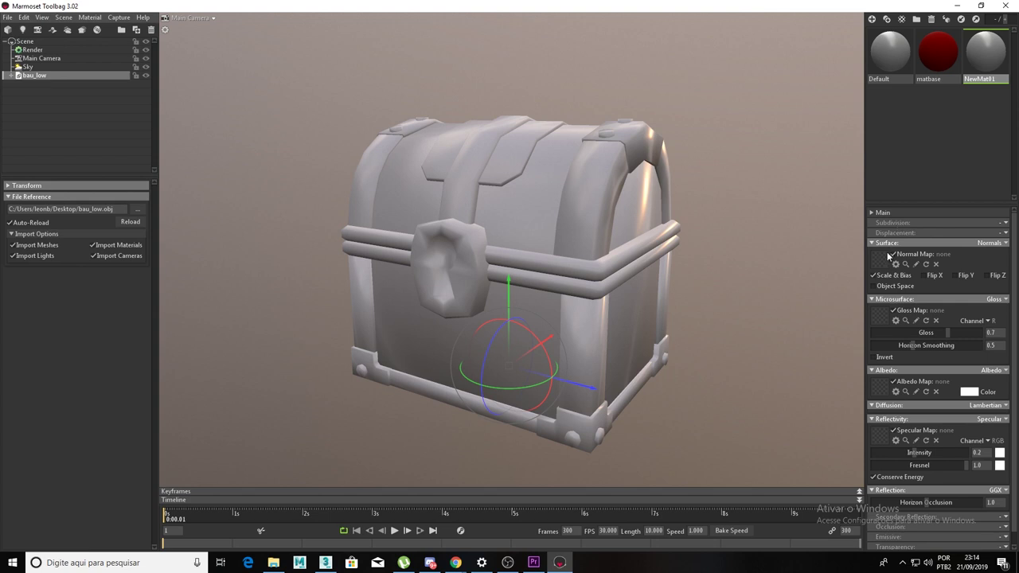
Step: Load matbase_Base_Color.png from _Projetos_2019_02 as NewMat01's albedo map, keeping Gloss microsurface mode
left_click(882, 386)
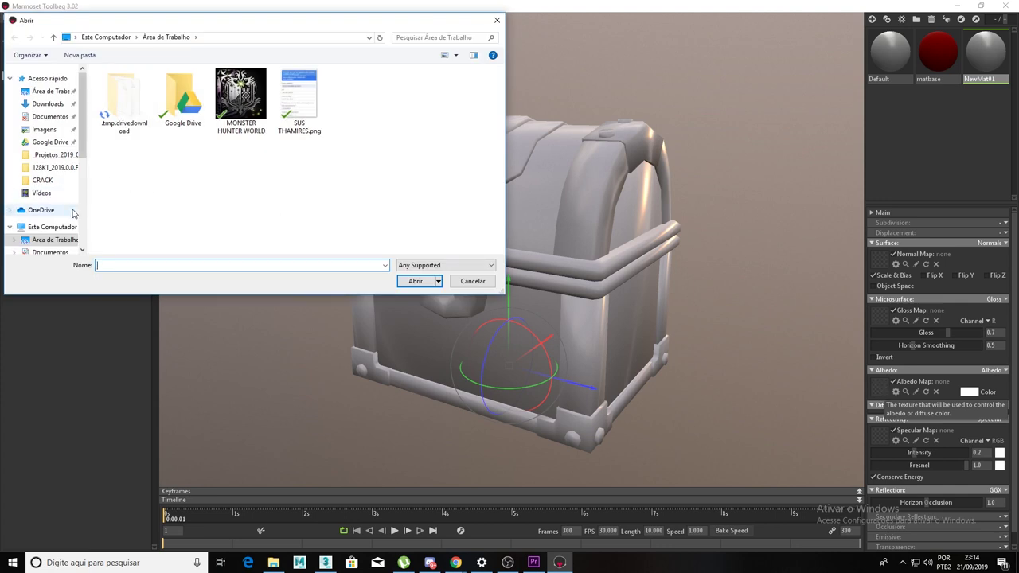
left_click(66, 156)
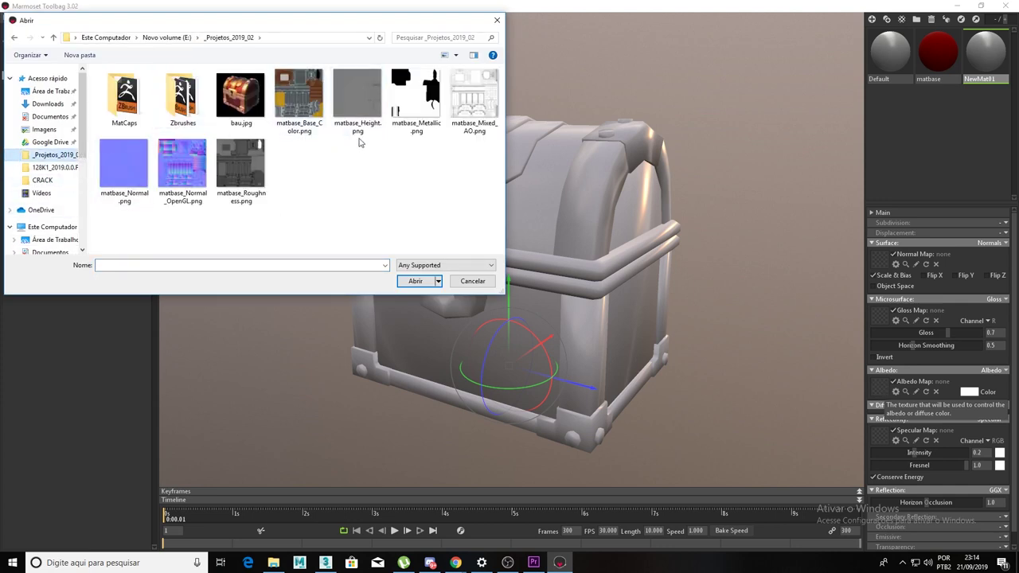
left_click(300, 101)
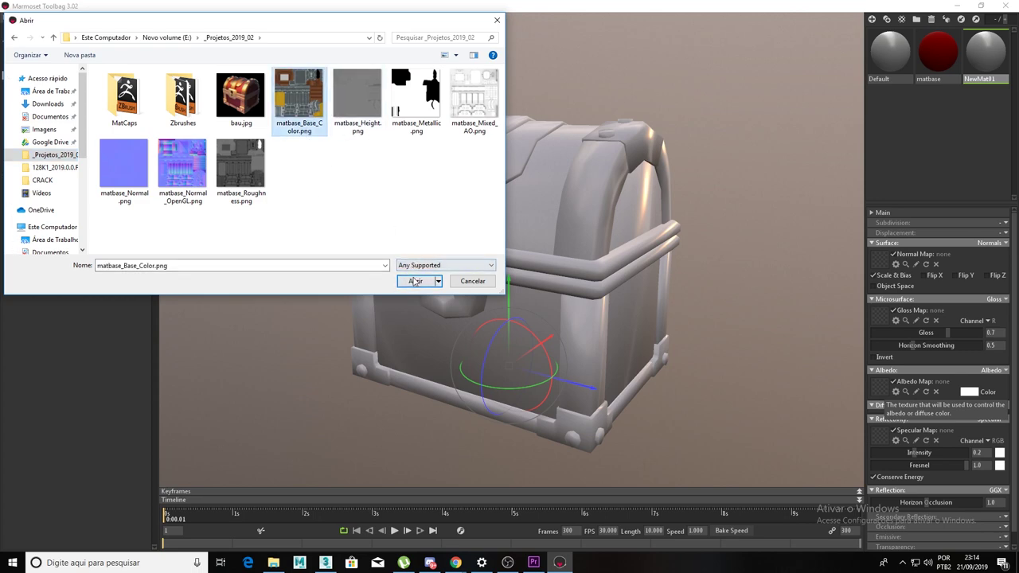
left_click(414, 282)
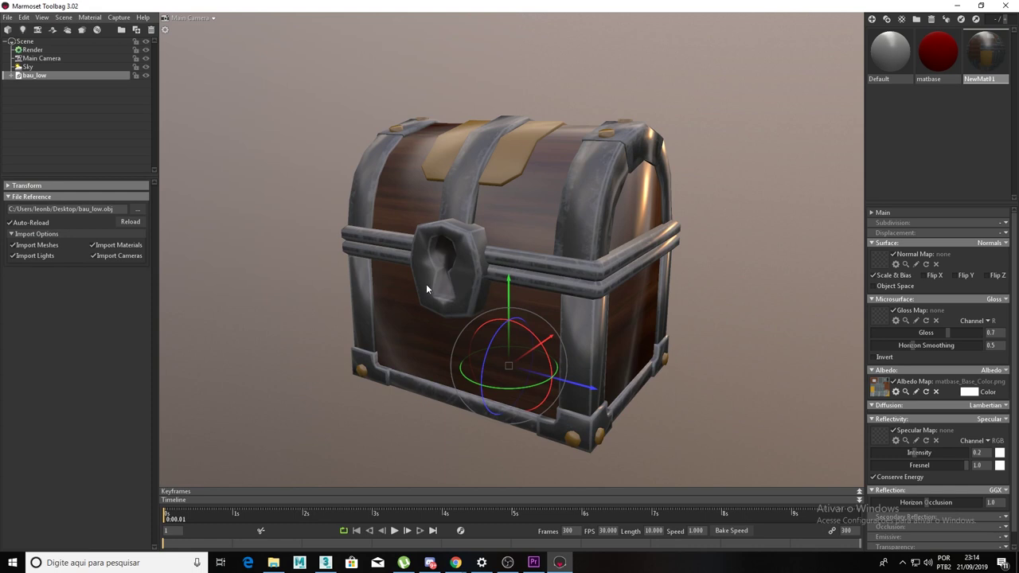
left_click_drag(428, 280, 448, 275)
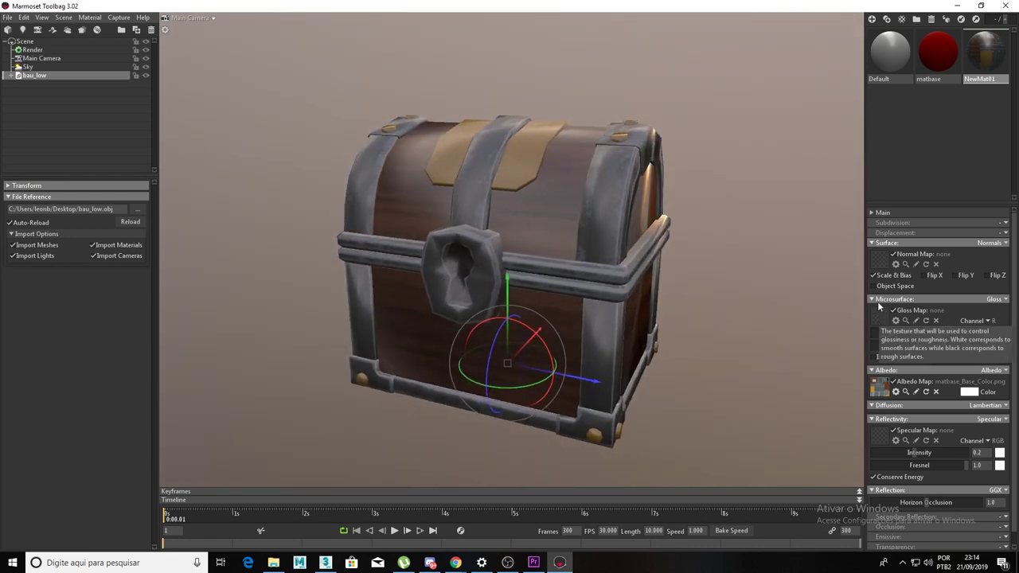
left_click(1001, 300)
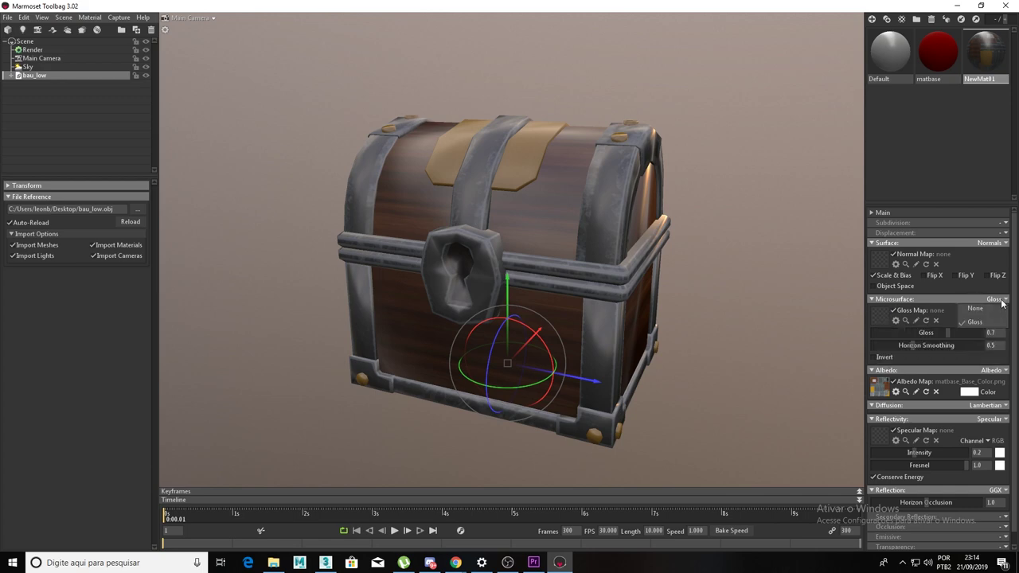
left_click(1002, 303)
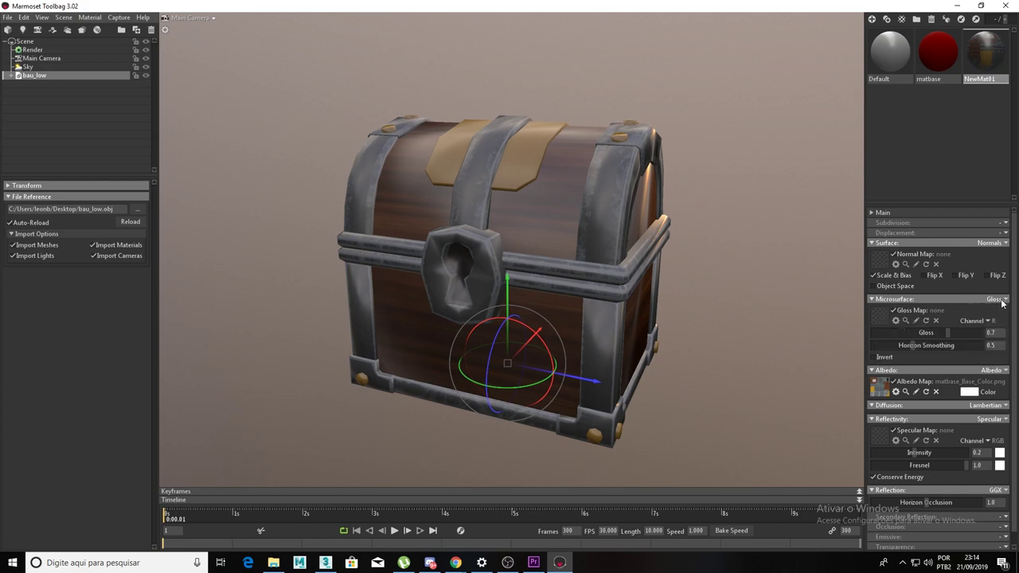
Step: Load matbase_Roughness.png as the gloss map with Gloss 1.0 and Invert enabled
left_click(878, 325)
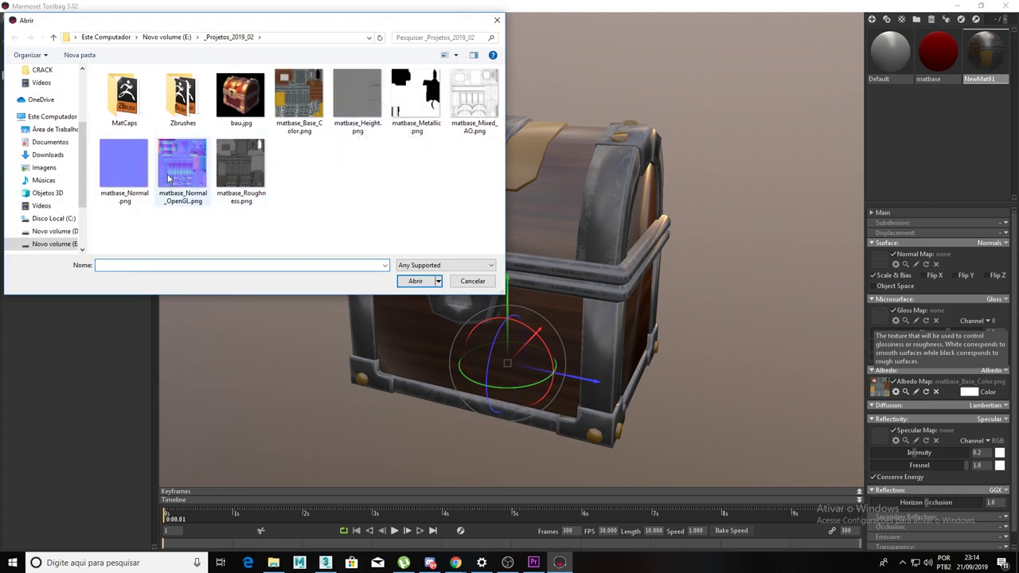
left_click(241, 168)
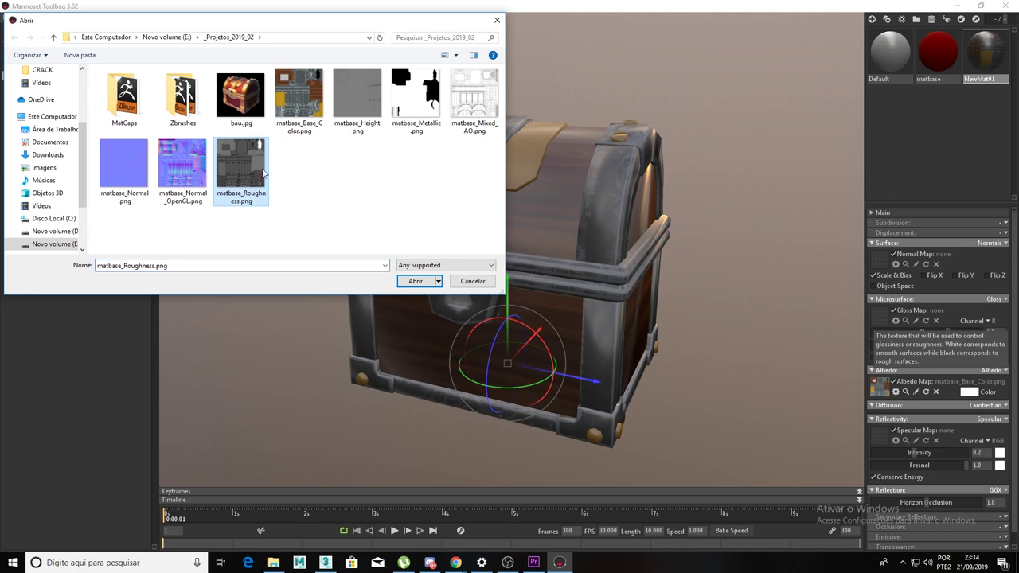
left_click(415, 281)
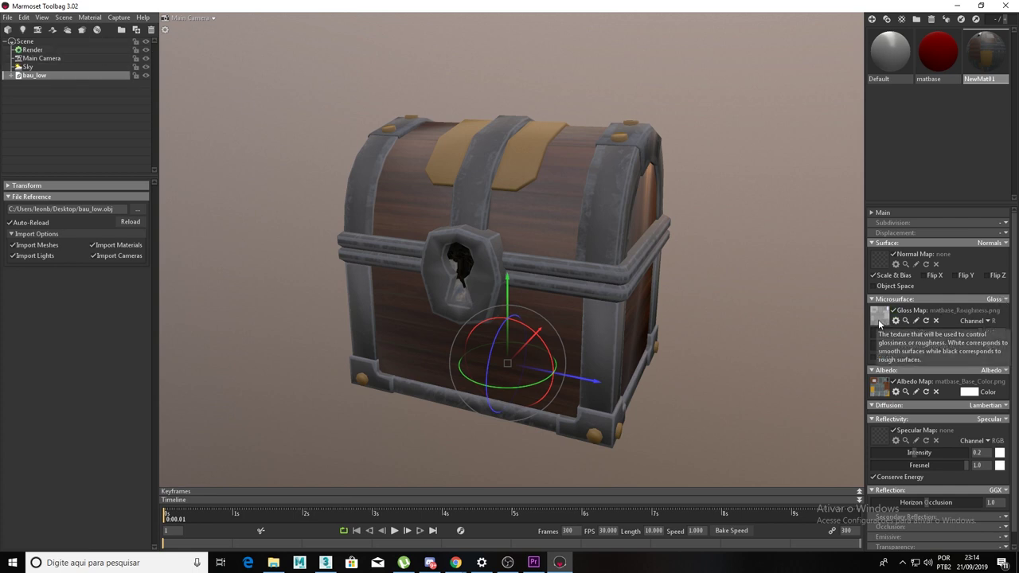
left_click(1000, 299)
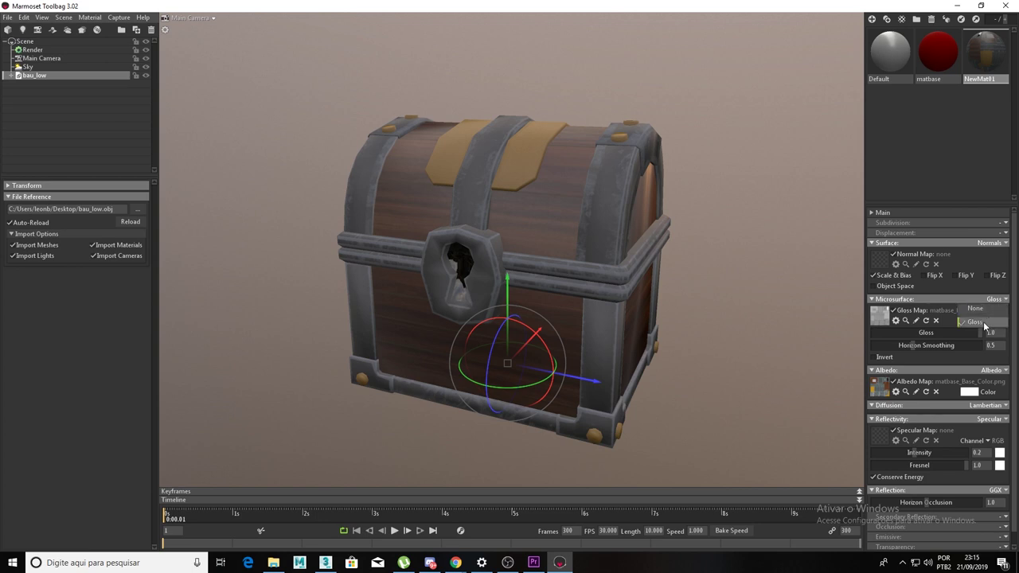
left_click(977, 321)
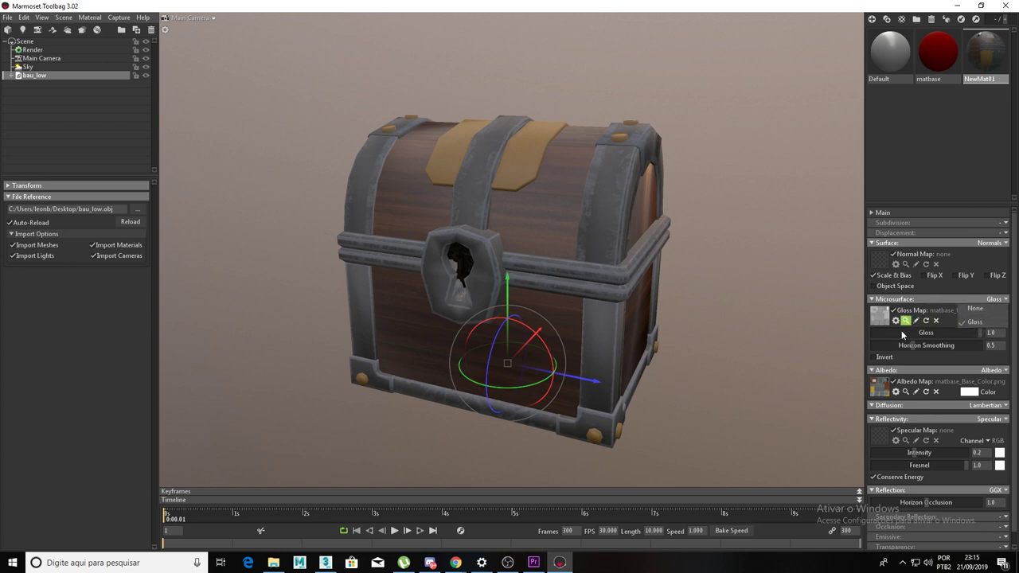
left_click(873, 356)
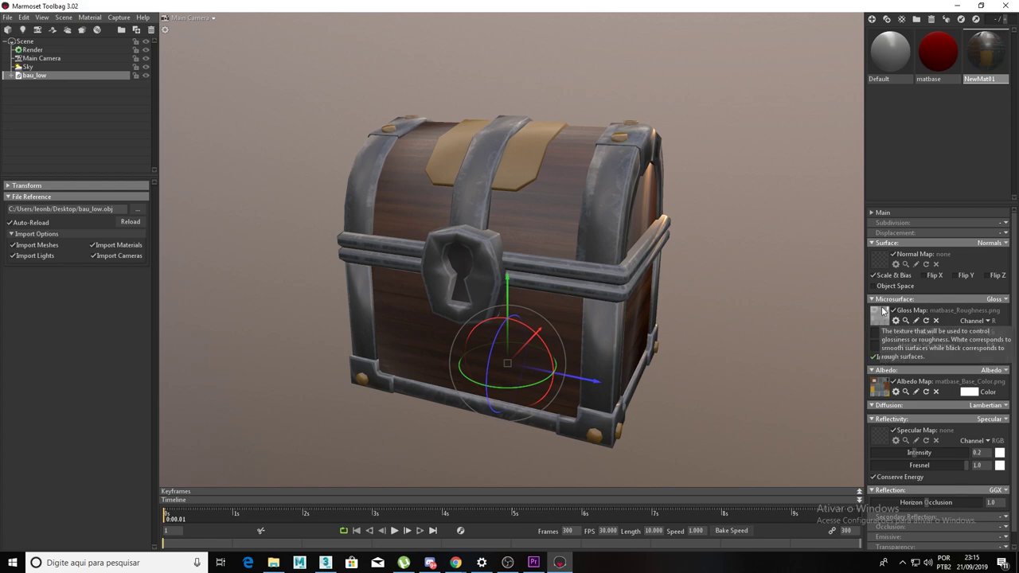
left_click(882, 265)
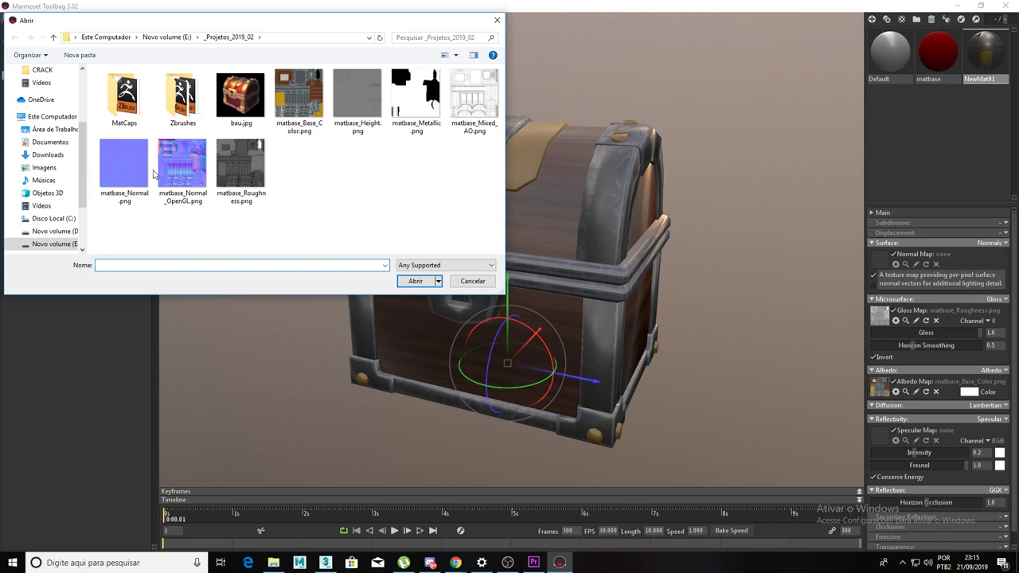
left_click(192, 172)
left_click(415, 281)
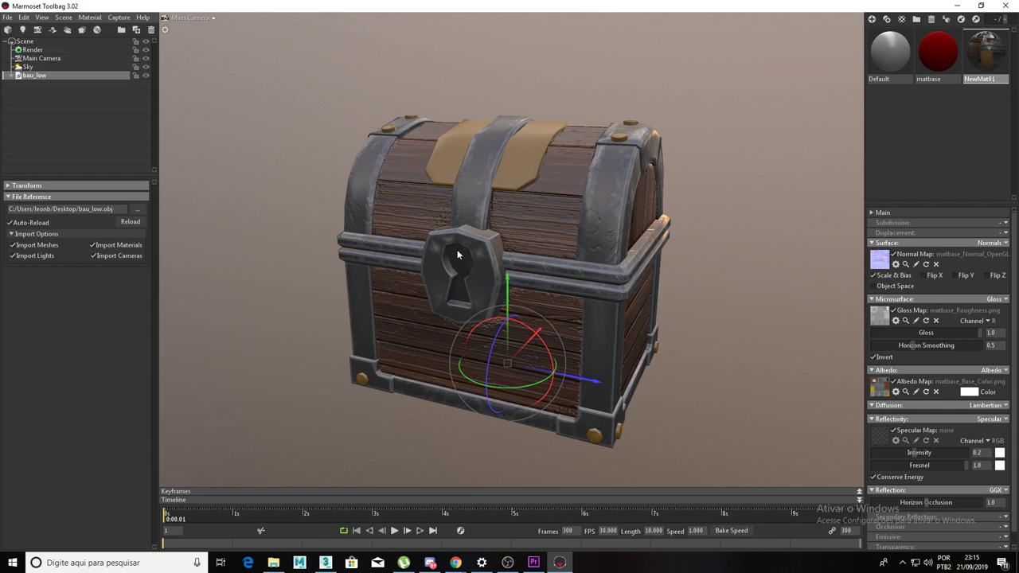
scroll(495, 298, "up", 3)
mouse_move(494, 293)
left_mouse_down()
mouse_move(473, 273)
mouse_move(522, 278)
mouse_move(479, 272)
left_mouse_up()
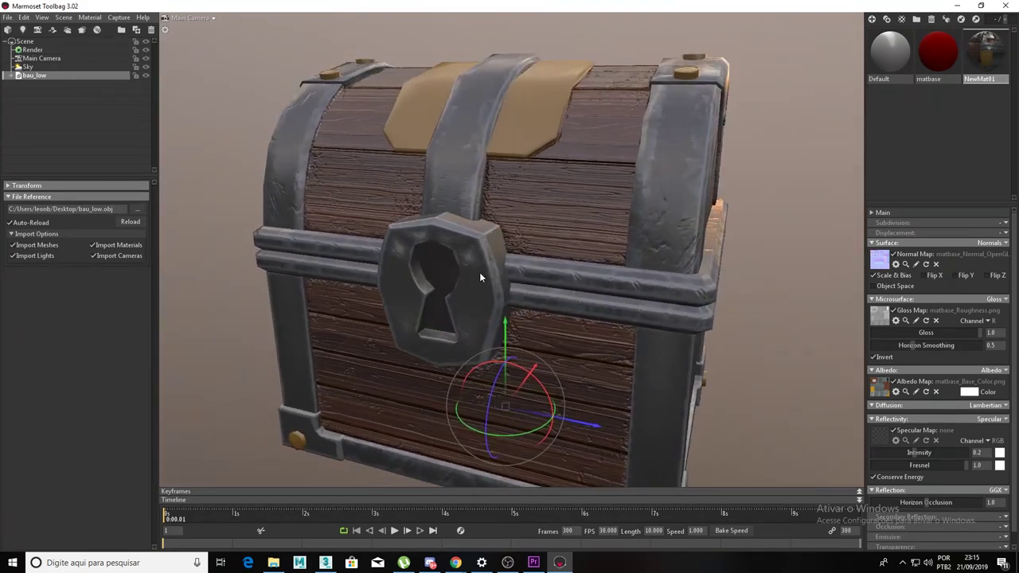
left_click(958, 276)
left_click_drag(643, 267, 699, 275)
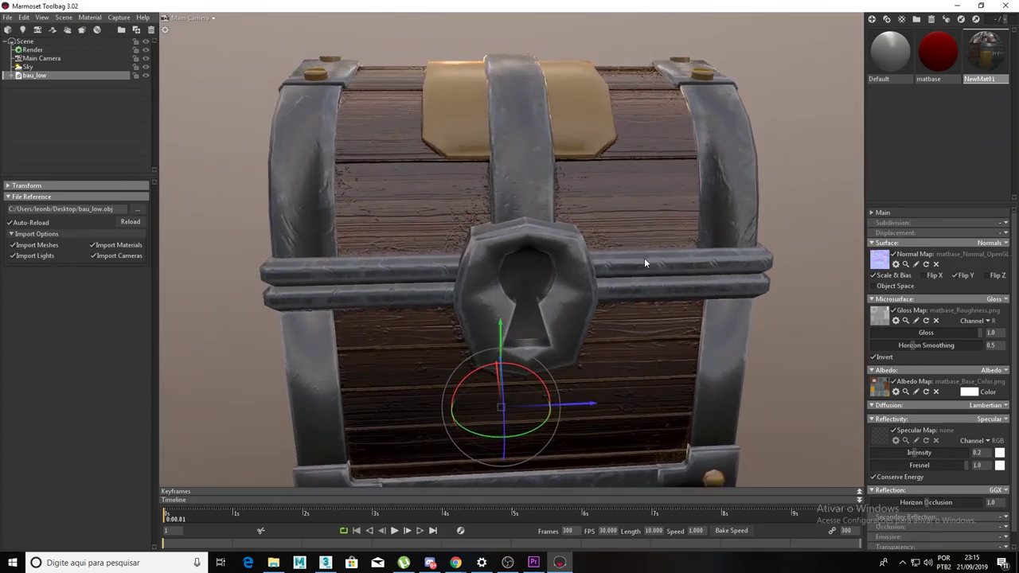
left_click_drag(644, 258, 534, 265)
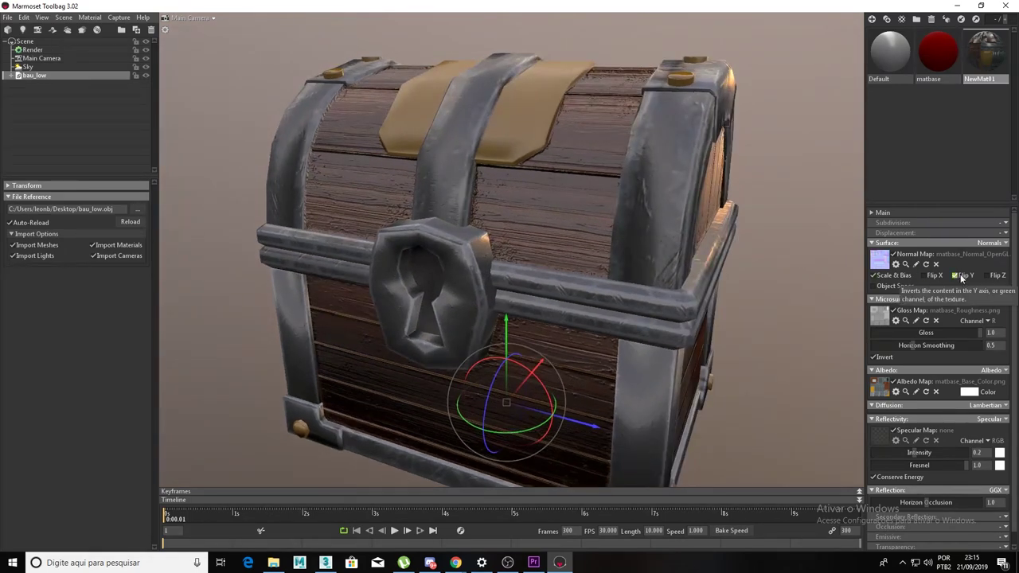
left_click(957, 276)
left_click(957, 276)
left_click(958, 276)
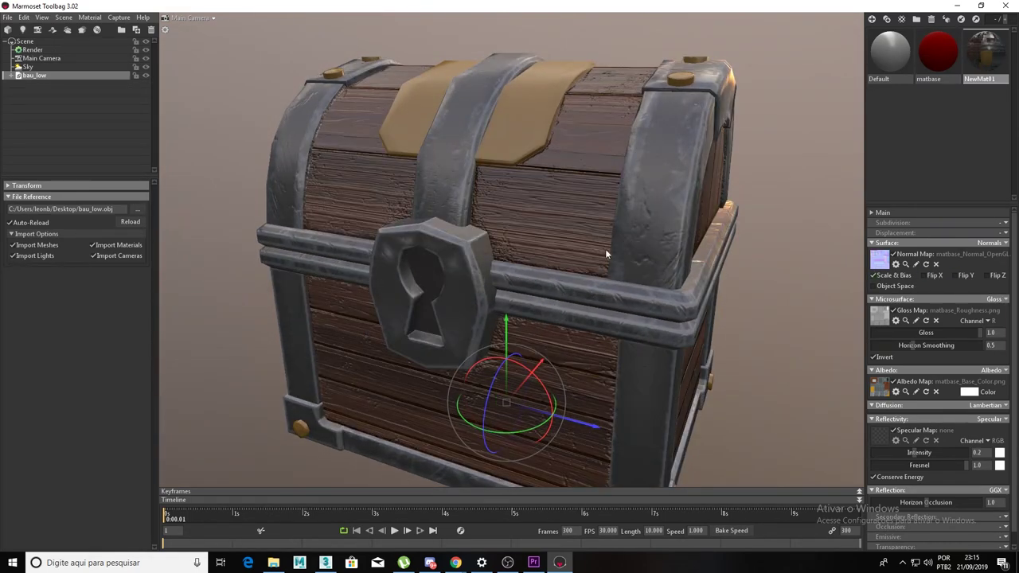
mouse_move(605, 248)
left_mouse_down()
mouse_move(572, 245)
mouse_move(623, 253)
mouse_move(621, 212)
mouse_move(550, 218)
mouse_move(528, 188)
mouse_move(761, 259)
left_mouse_up()
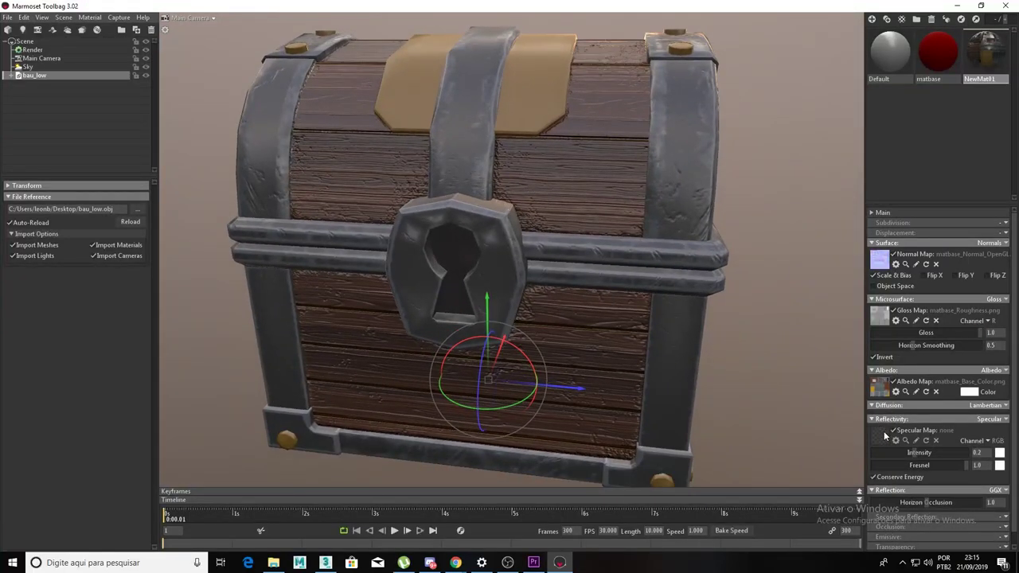
Step: Set Reflectivity to Metalness and load matbase_Metallic.png as the metalness map
left_click(1004, 423)
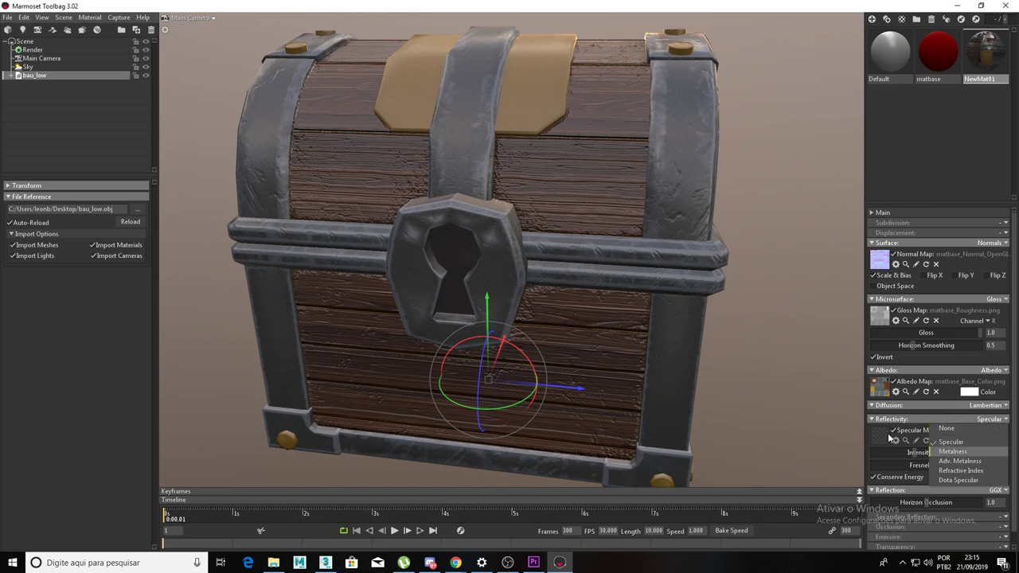
left_click(952, 451)
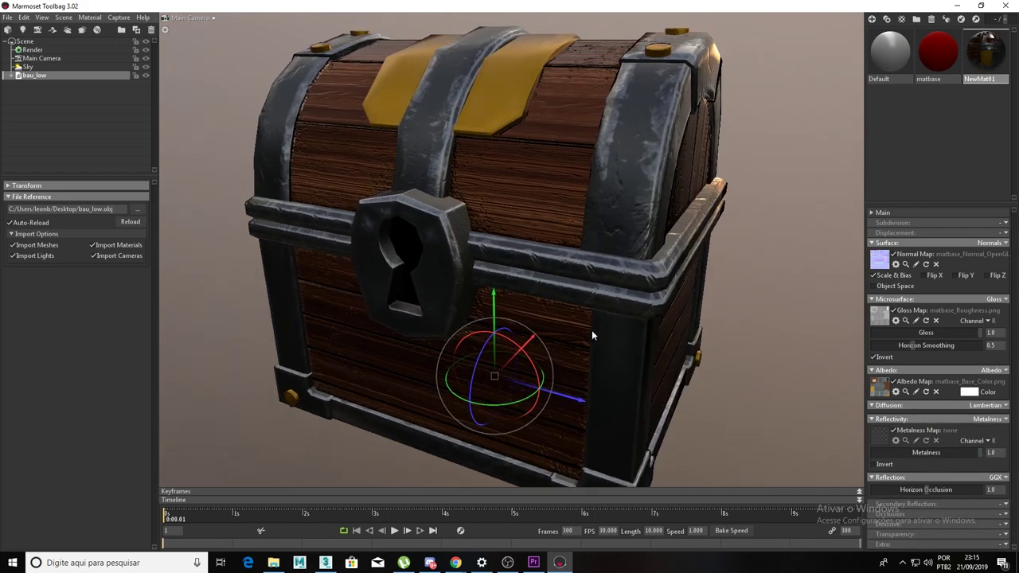
left_click_drag(591, 330, 626, 317)
left_click(882, 436)
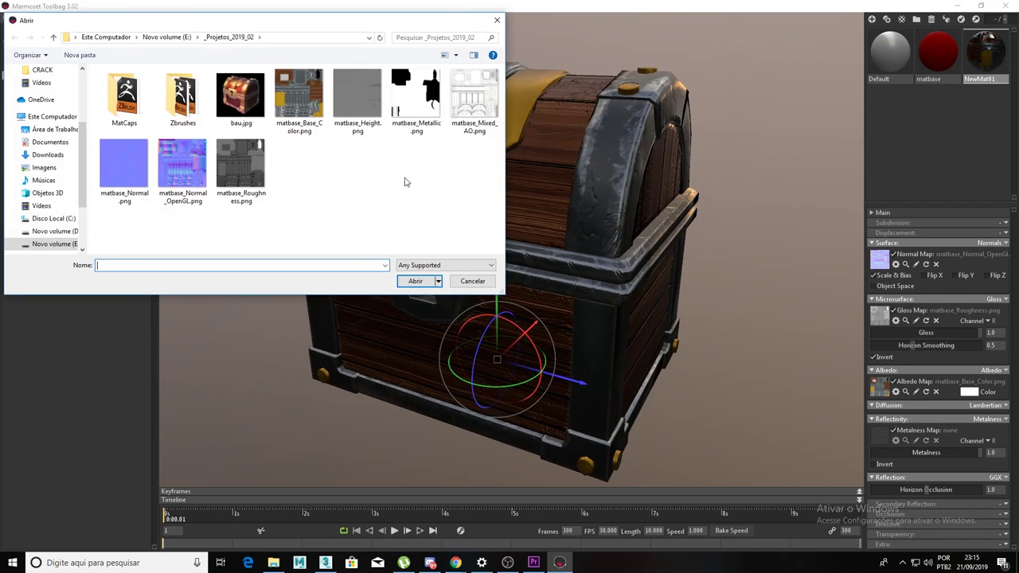
left_click(412, 96)
left_click(415, 280)
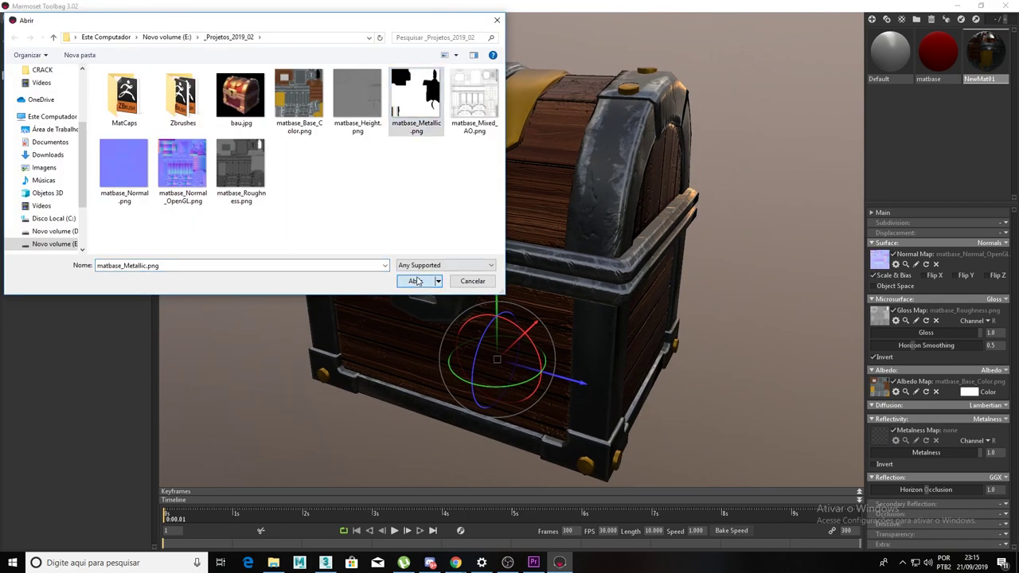
left_click_drag(415, 281, 462, 273)
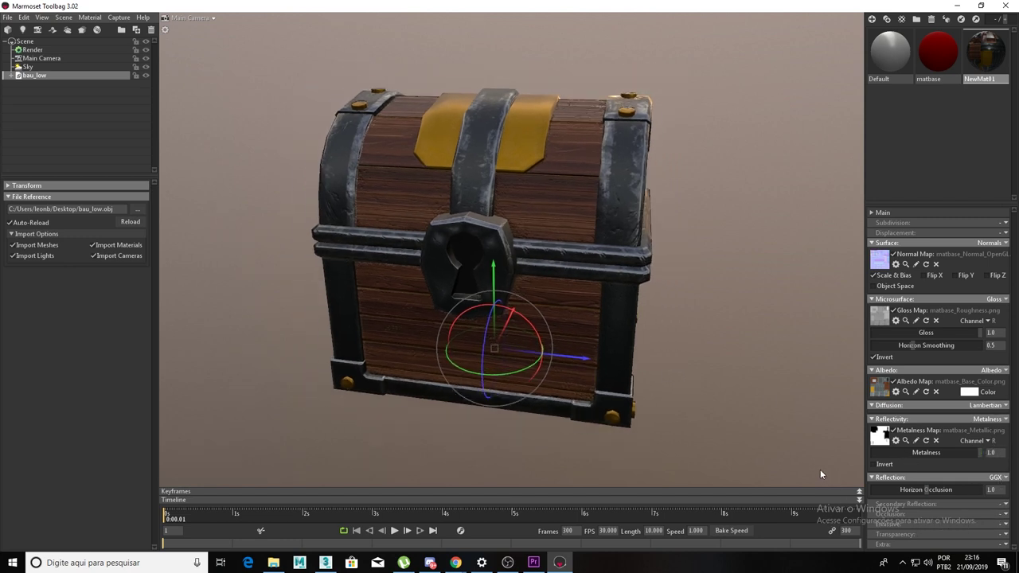
left_click_drag(820, 469, 811, 458)
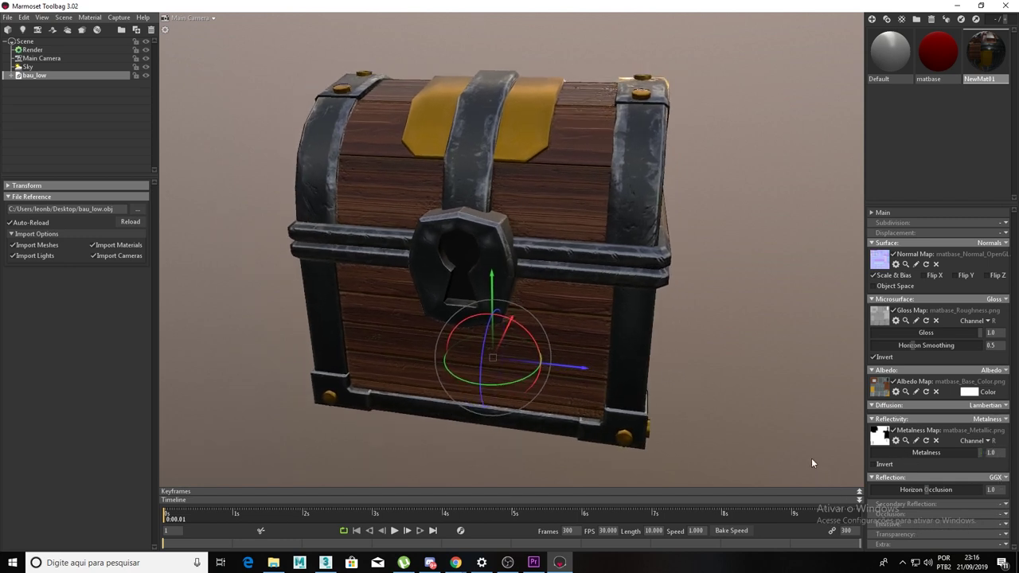
left_click(1005, 515)
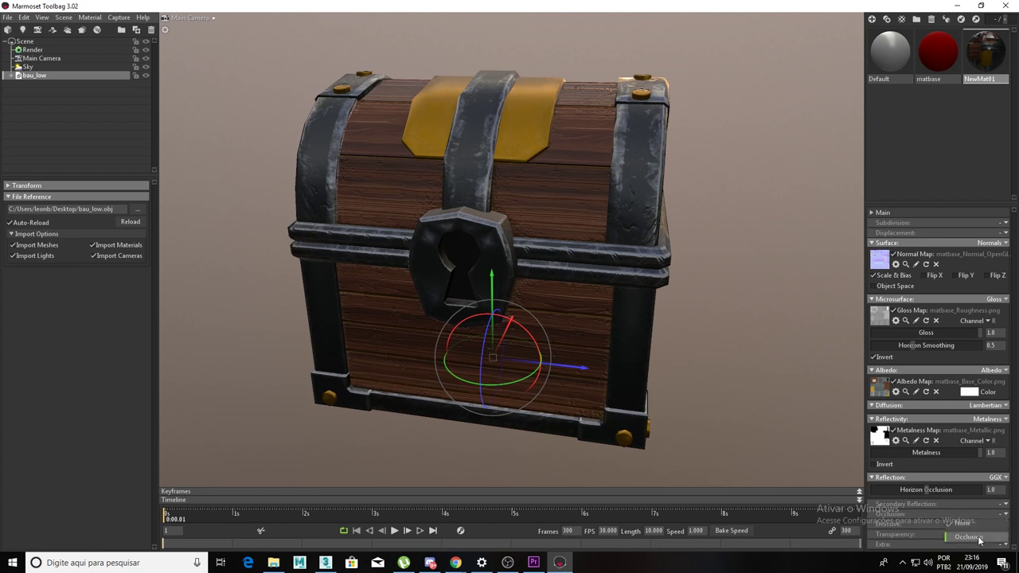
Step: Enable Occlusion and load matbase_Mixed_AO.png as the occlusion map
left_click(980, 539)
scroll(987, 478, "down", 1)
scroll(953, 469, "down", 2)
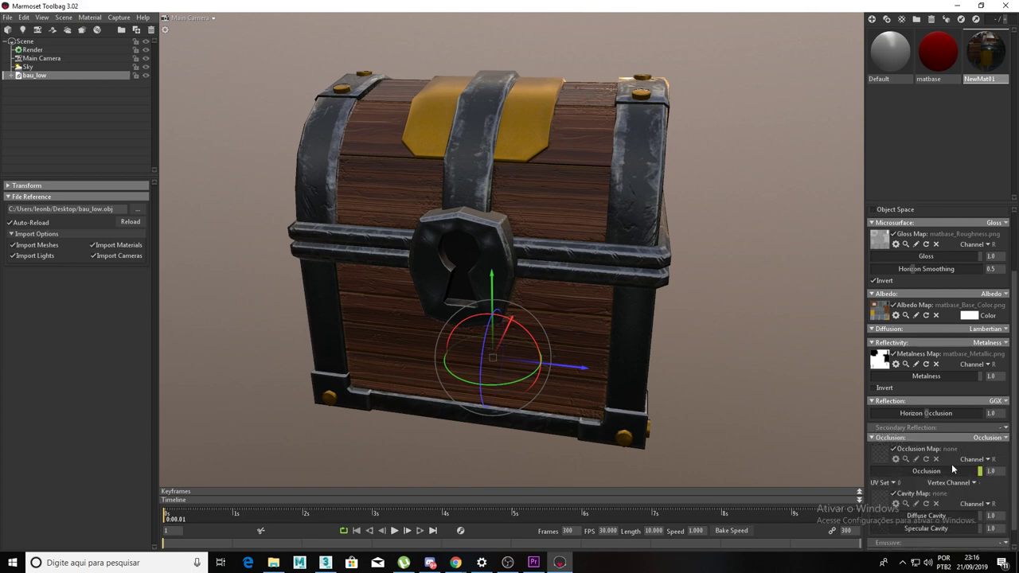
scroll(885, 443, "down", 1)
left_click(878, 436)
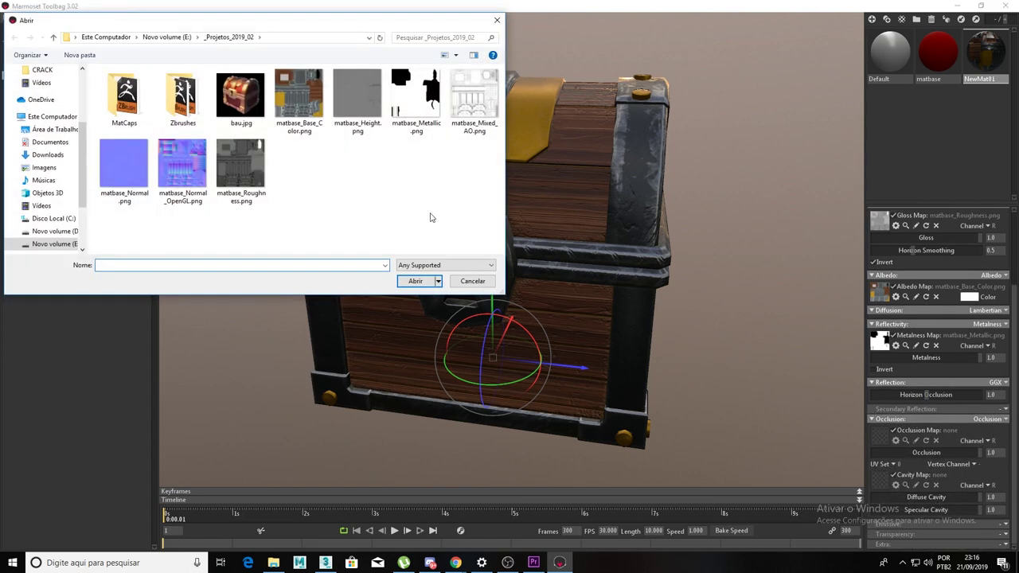
left_click(464, 112)
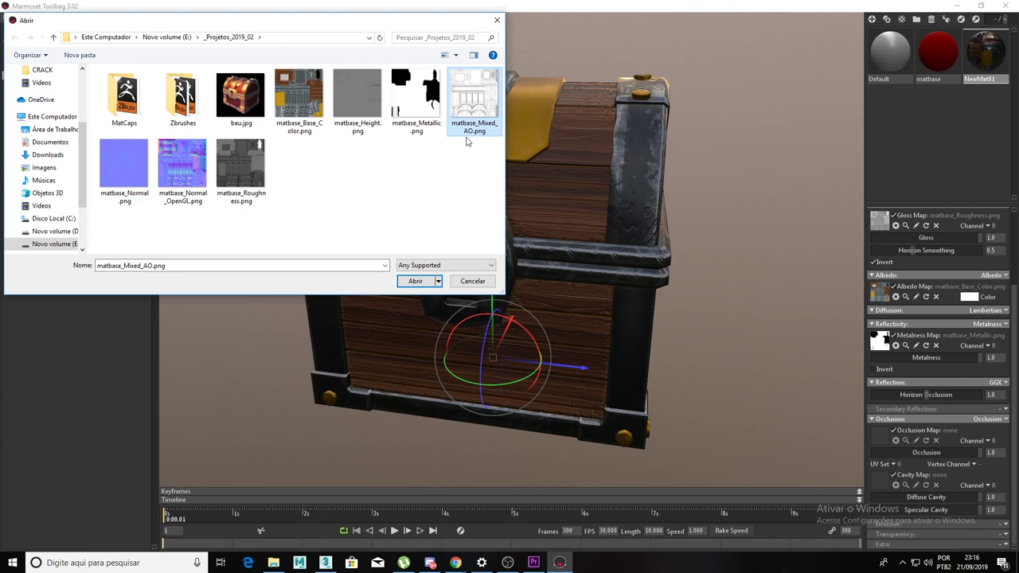
left_click(401, 284)
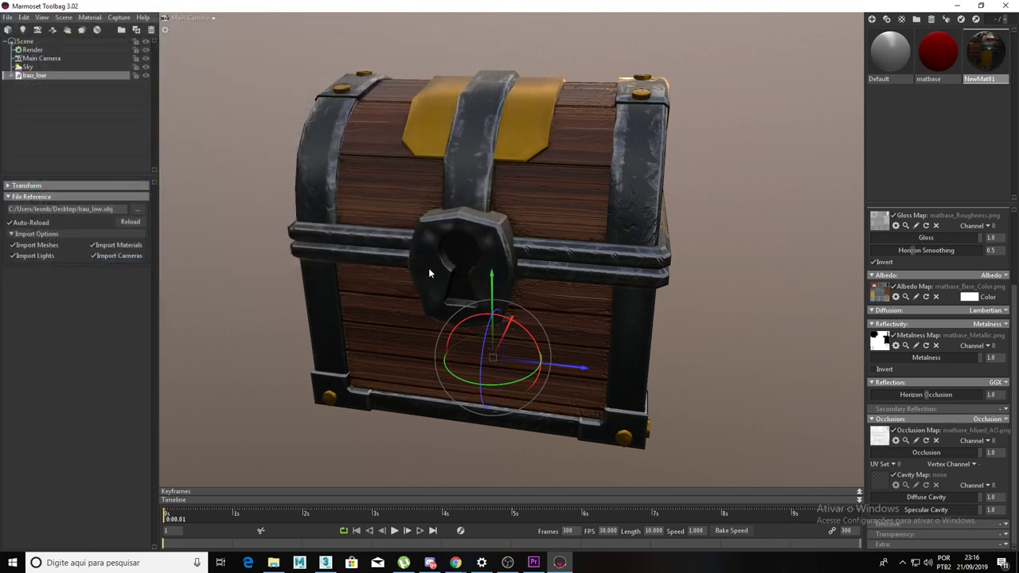
Step: Orbit and zoom around the textured chest, leaving the bau_low name unchanged
left_click_drag(413, 258, 473, 228)
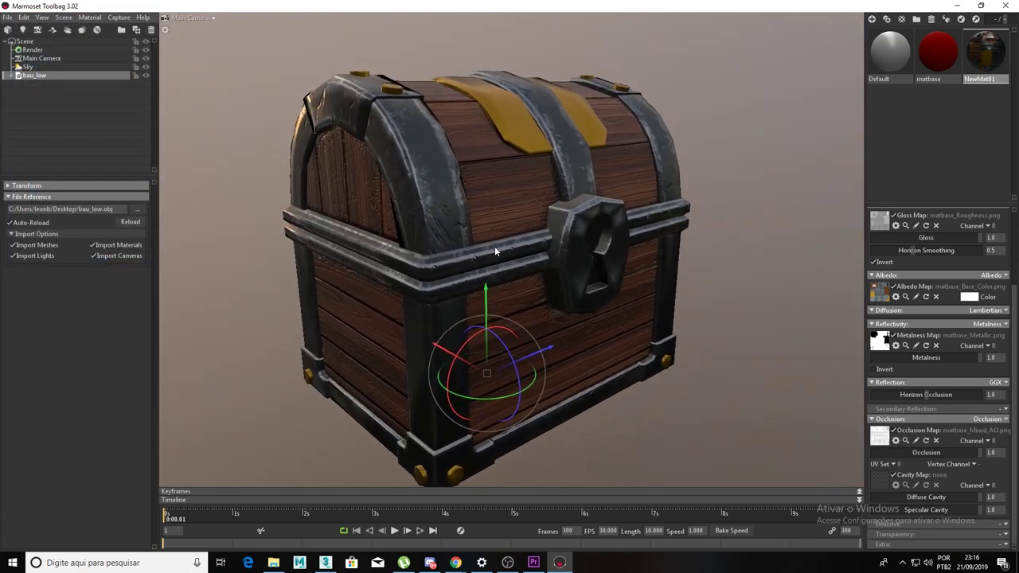
scroll(454, 214, "down", 2)
mouse_move(439, 233)
left_mouse_down()
mouse_move(597, 251)
mouse_move(607, 269)
mouse_move(573, 258)
left_mouse_up()
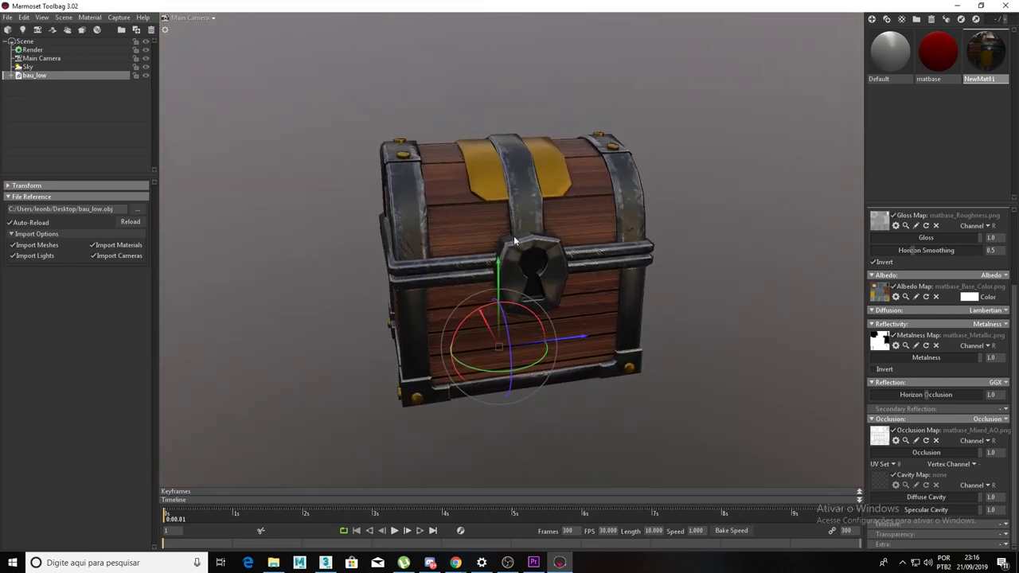
double_click(41, 76)
left_click(38, 75)
double_click(38, 75)
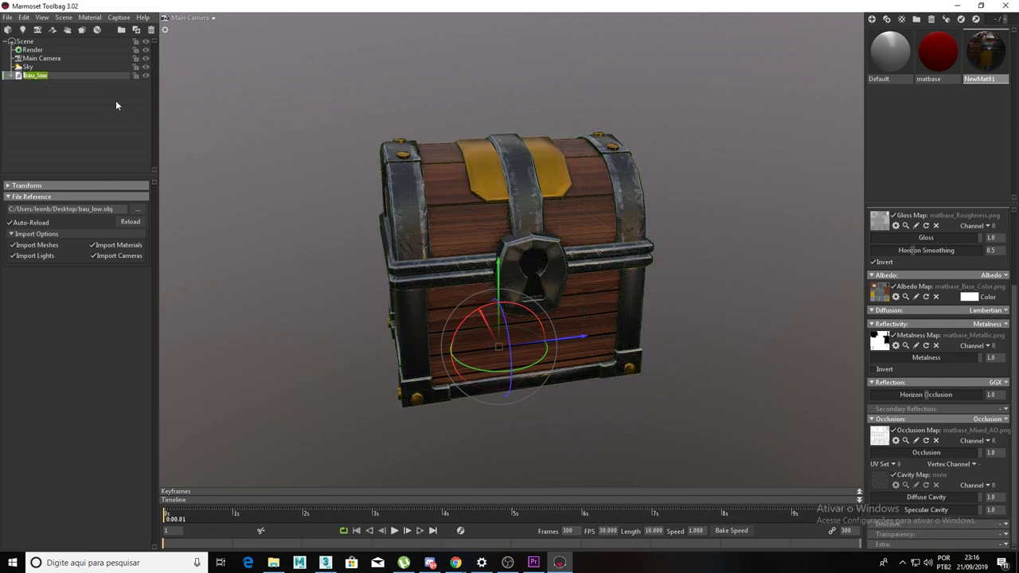
left_click(36, 76)
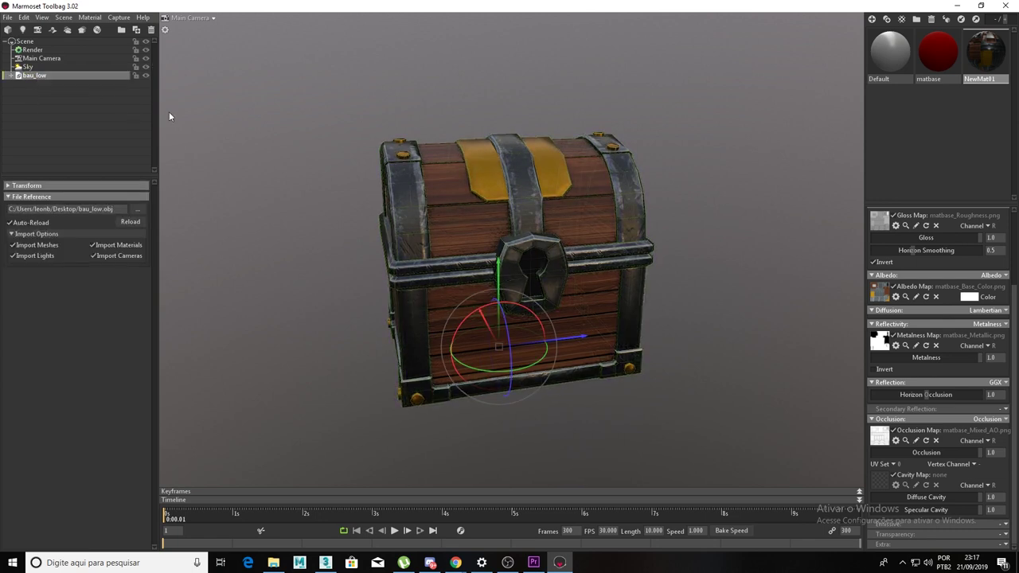
Step: Deselect the chest by clicking empty viewport space, then orbit to a front view
mouse_move(411, 245)
left_mouse_down()
mouse_move(490, 274)
mouse_move(546, 249)
mouse_move(383, 267)
mouse_move(484, 274)
mouse_move(423, 292)
left_mouse_up()
left_click(321, 287)
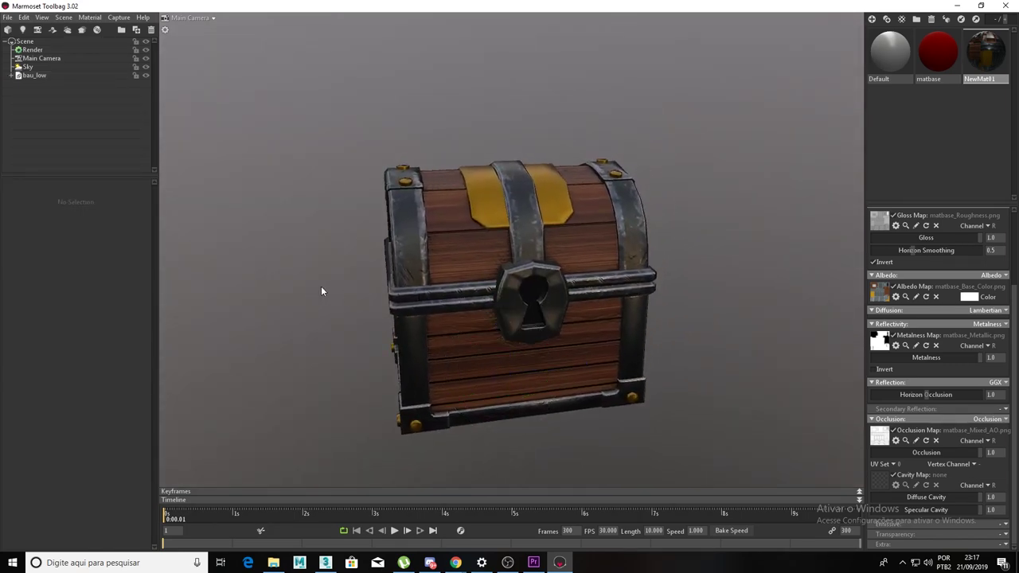
mouse_move(321, 285)
left_mouse_down()
mouse_move(305, 272)
mouse_move(283, 275)
left_mouse_up()
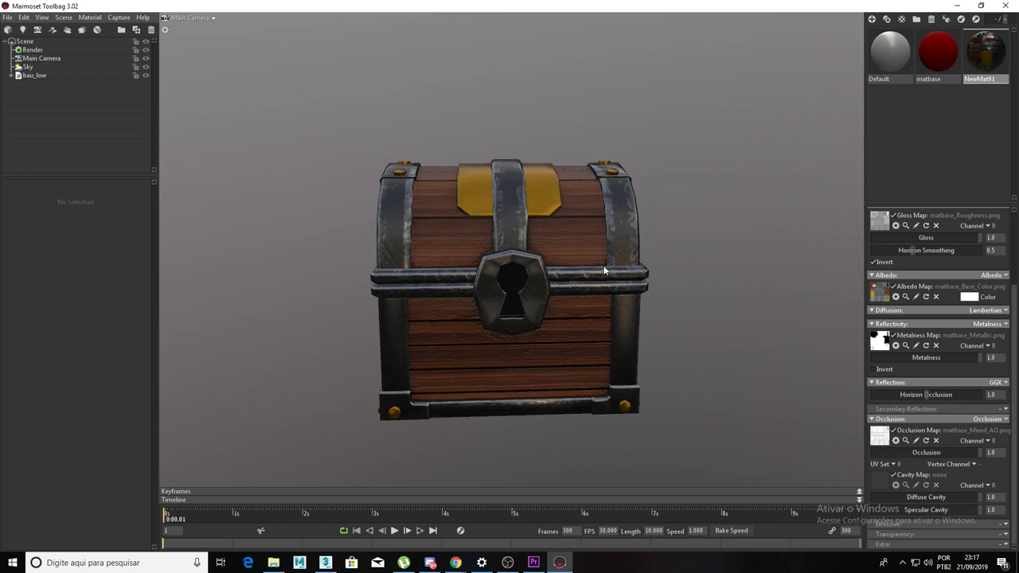
Step: Show the sky light settings and rotate the sky lighting around the chest
left_click(28, 68)
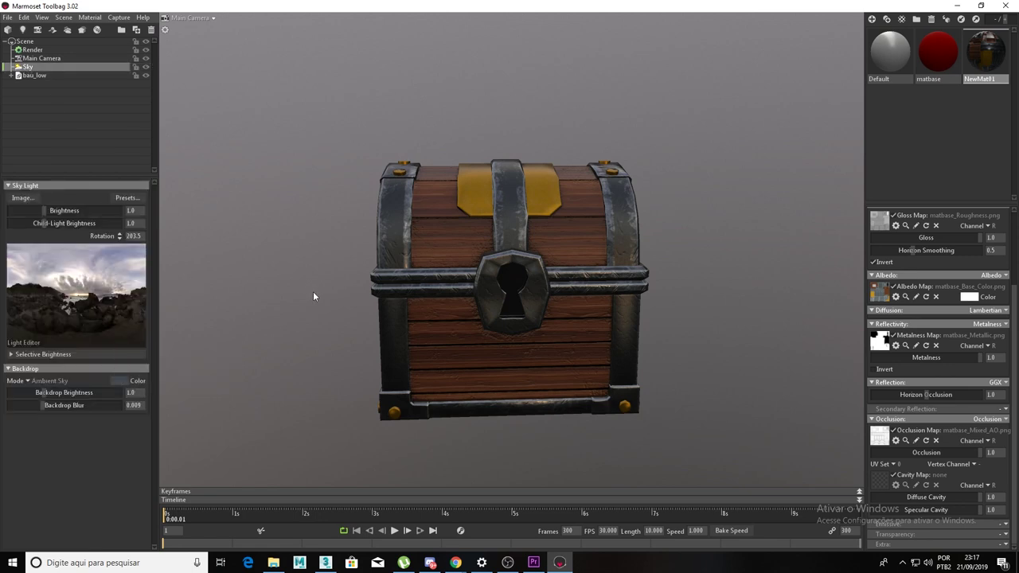
mouse_move(313, 296)
left_mouse_down()
mouse_move(281, 284)
mouse_move(301, 290)
left_mouse_up()
mouse_move(258, 261)
left_mouse_down("shift")
mouse_move(521, 263)
mouse_move(362, 263)
mouse_move(460, 262)
mouse_move(444, 266)
mouse_move(350, 211)
mouse_move(191, 212)
mouse_move(202, 203)
left_mouse_up("shift")
mouse_move(611, 165)
left_mouse_down()
mouse_move(516, 136)
mouse_move(267, 164)
mouse_move(286, 164)
left_mouse_up()
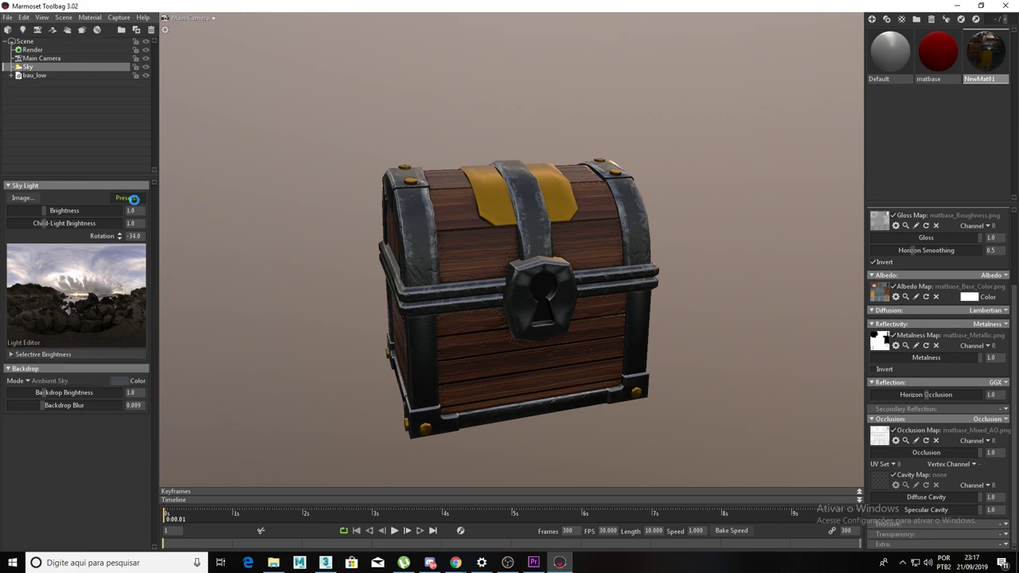
Step: Try the Desert Road, Canada Glacier and Berlin Underpass sky presets, rotating each around the chest
left_click(127, 197)
left_click(271, 410)
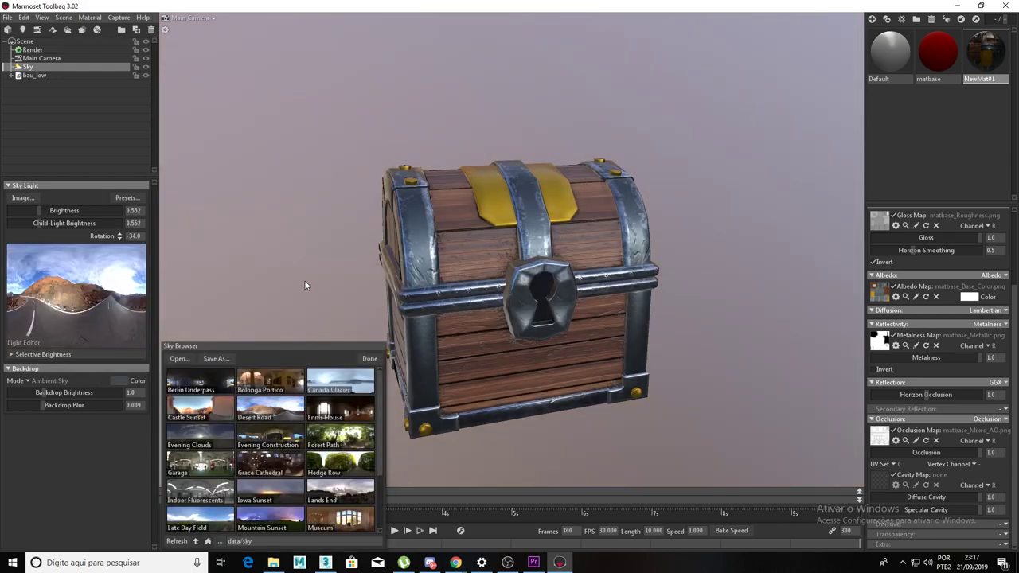
left_click(325, 382)
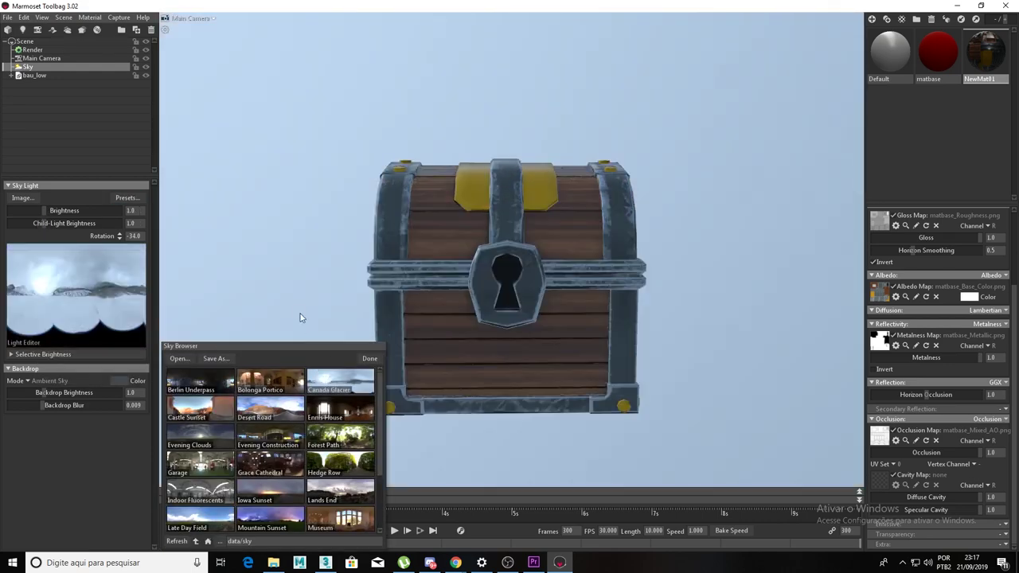
mouse_move(300, 317)
left_mouse_down()
mouse_move(334, 289)
mouse_move(244, 192)
left_mouse_up()
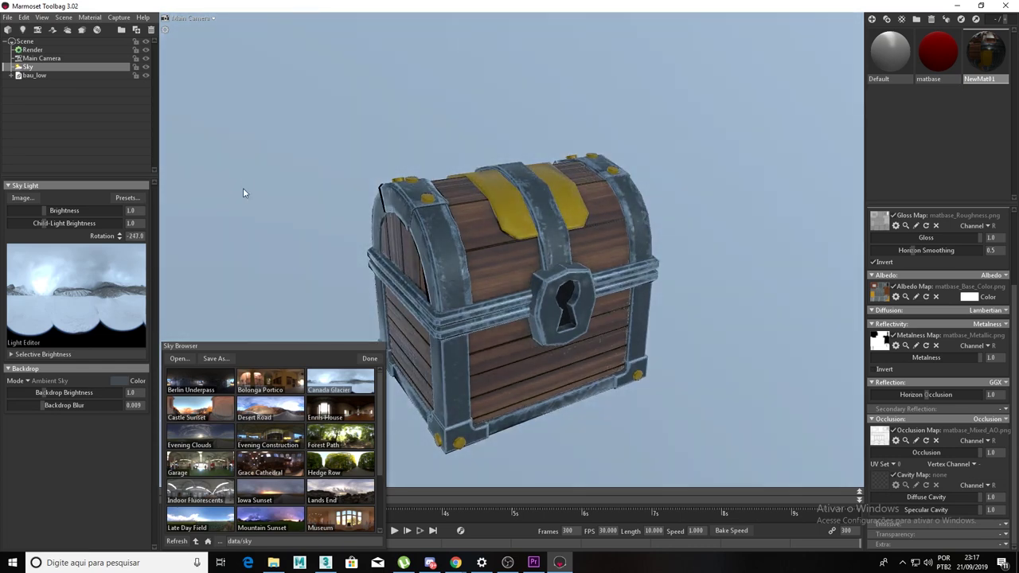
left_click(199, 386)
mouse_move(266, 257)
left_mouse_down("shift")
mouse_move(140, 254)
mouse_move(192, 212)
mouse_move(165, 216)
left_mouse_up("shift")
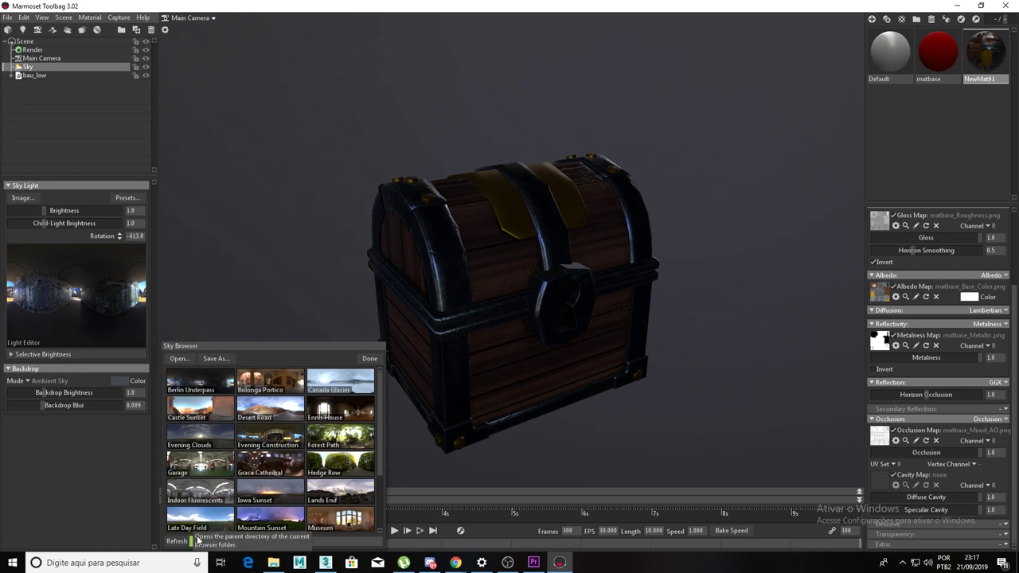
left_click_drag(411, 156, 186, 166, "shift")
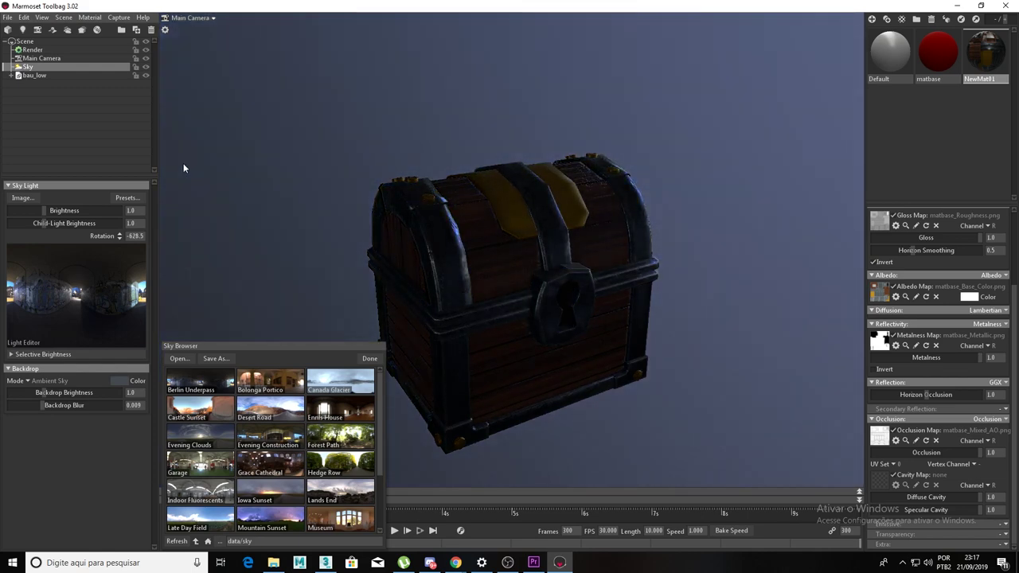
mouse_move(319, 107)
left_mouse_down("shift")
mouse_move(323, 129)
mouse_move(256, 143)
left_mouse_up("shift")
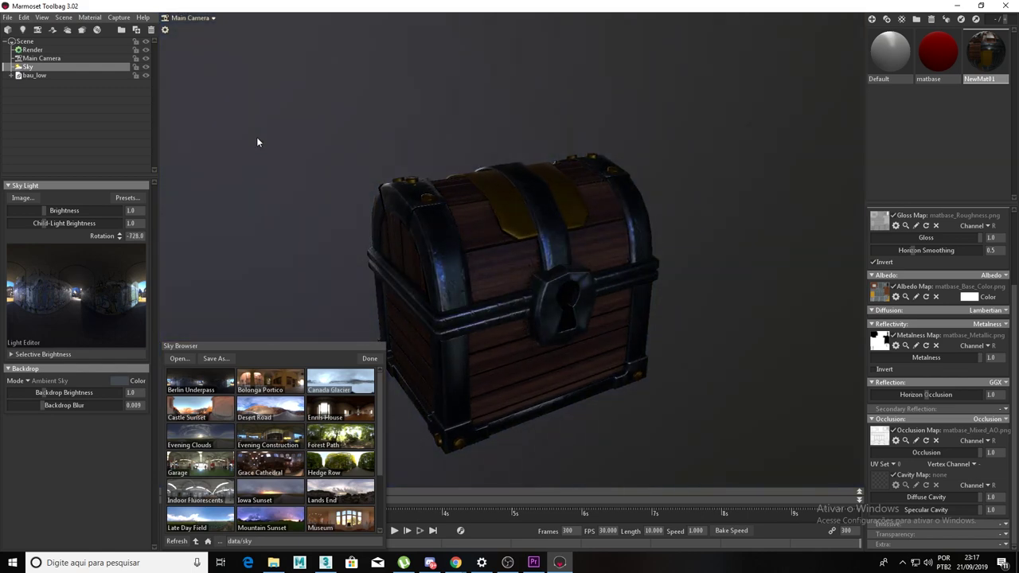
Step: Try Mountain Sunset, then apply Iowa Sunset rotated to -150.5 for warm light
scroll(324, 383, "down", 2)
scroll(324, 383, "down", 1)
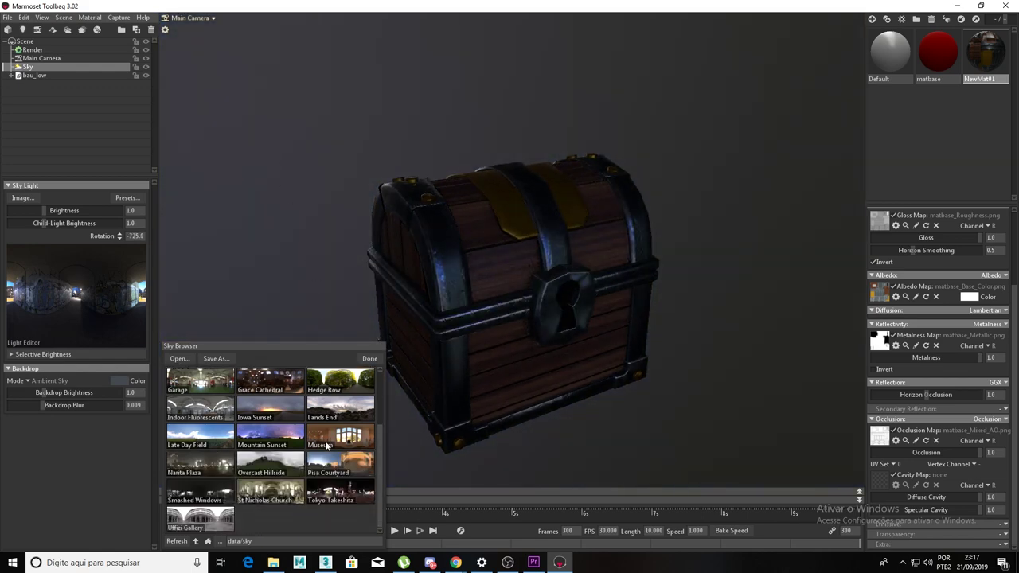
left_click(270, 434)
mouse_move(360, 188)
left_mouse_down("shift")
mouse_move(345, 161)
mouse_move(385, 128)
mouse_move(660, 158)
left_mouse_up("shift")
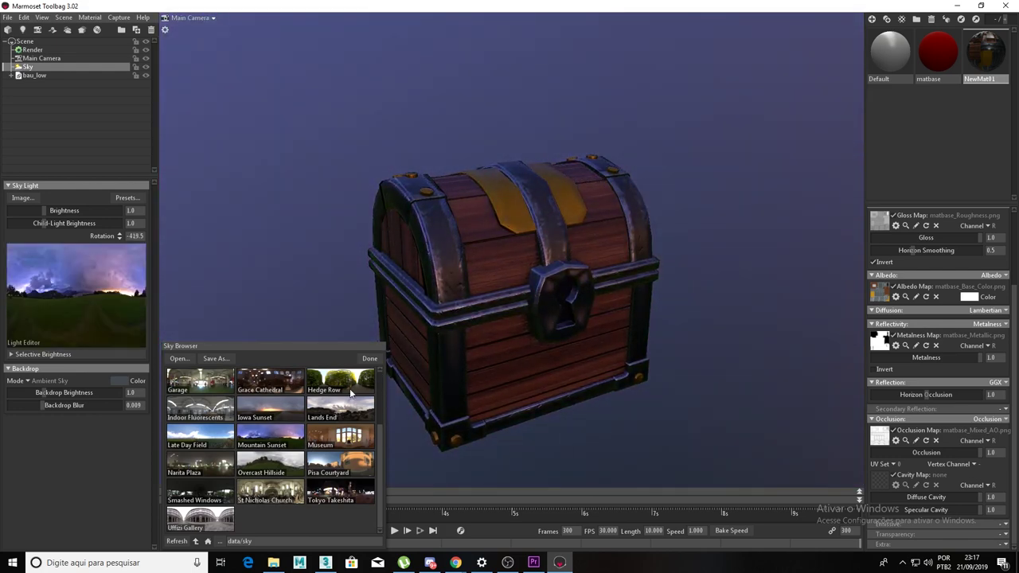
left_click(282, 408)
mouse_move(285, 189)
left_mouse_down("shift")
mouse_move(690, 212)
mouse_move(569, 221)
mouse_move(540, 254)
mouse_move(536, 221)
mouse_move(547, 264)
mouse_move(547, 242)
mouse_move(534, 265)
mouse_move(549, 281)
mouse_move(531, 248)
mouse_move(501, 311)
left_mouse_up("shift")
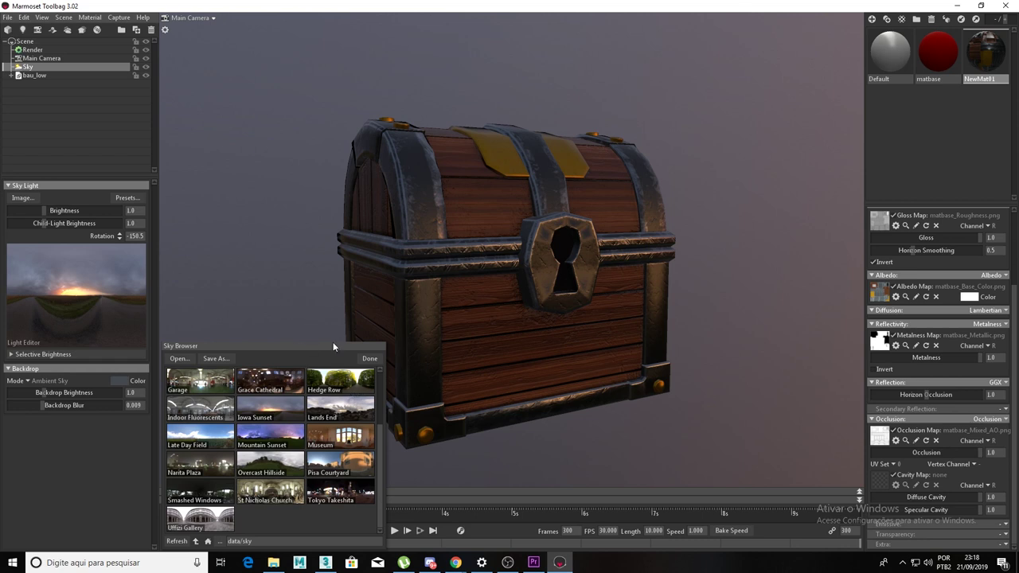
Step: Close the Sky Browser and add a new light set to Omni type
left_click(364, 357)
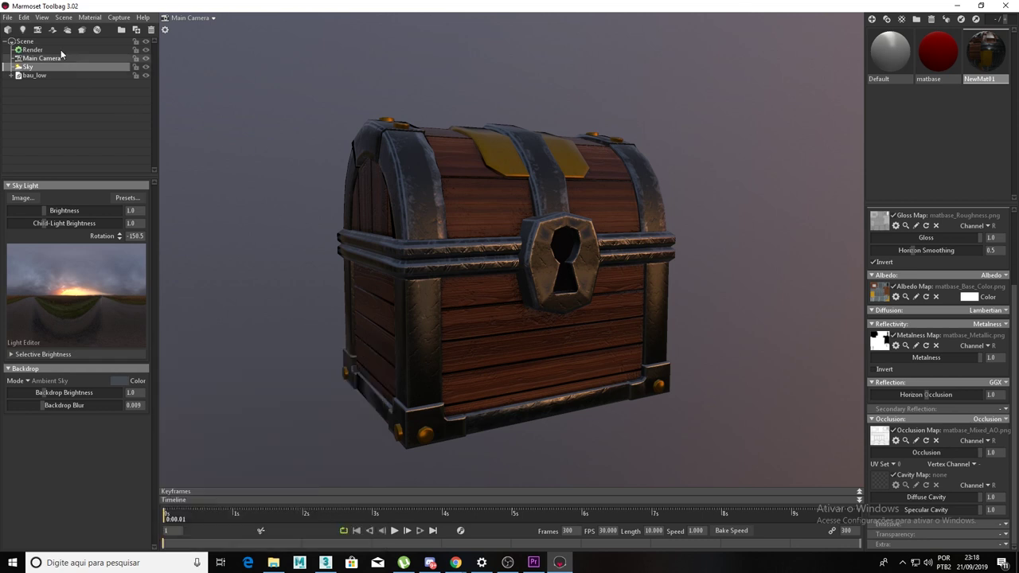
left_click(23, 31)
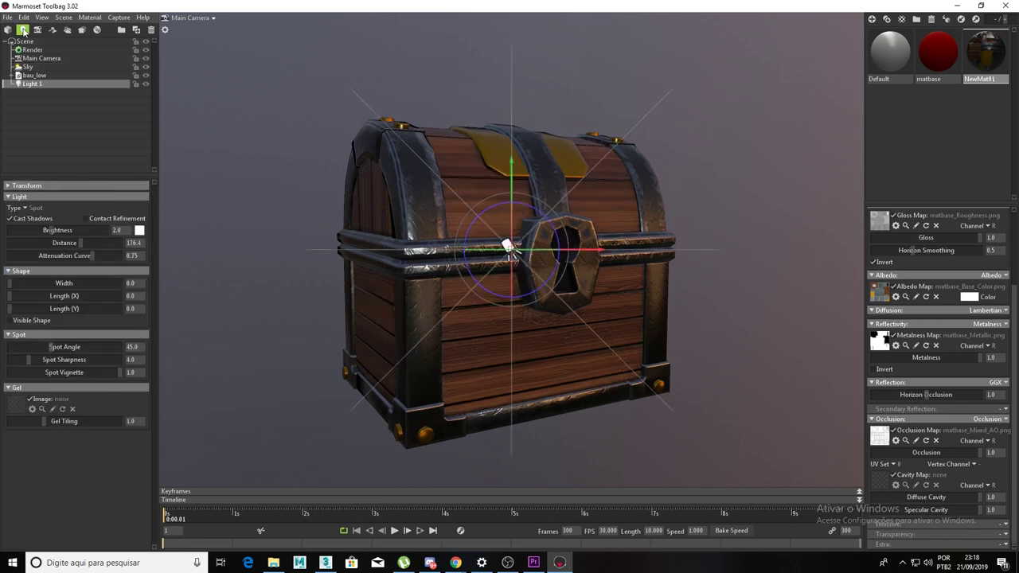
mouse_move(535, 254)
left_mouse_down()
mouse_move(545, 305)
mouse_move(522, 304)
left_mouse_up()
left_click(27, 209)
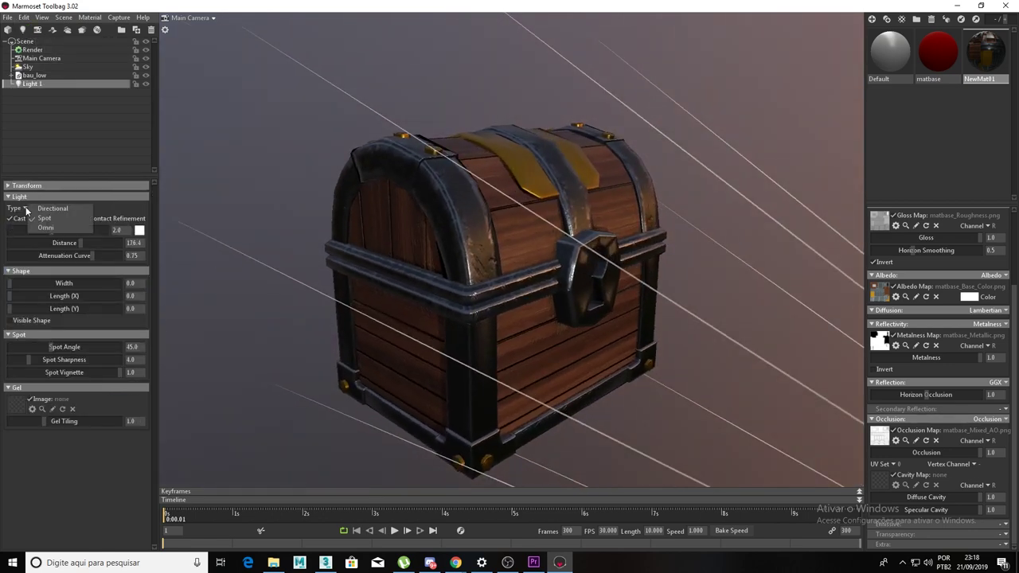
left_click(45, 226)
Step: Move Light 1 to the left of and above the chest
scroll(607, 329, "down", 5)
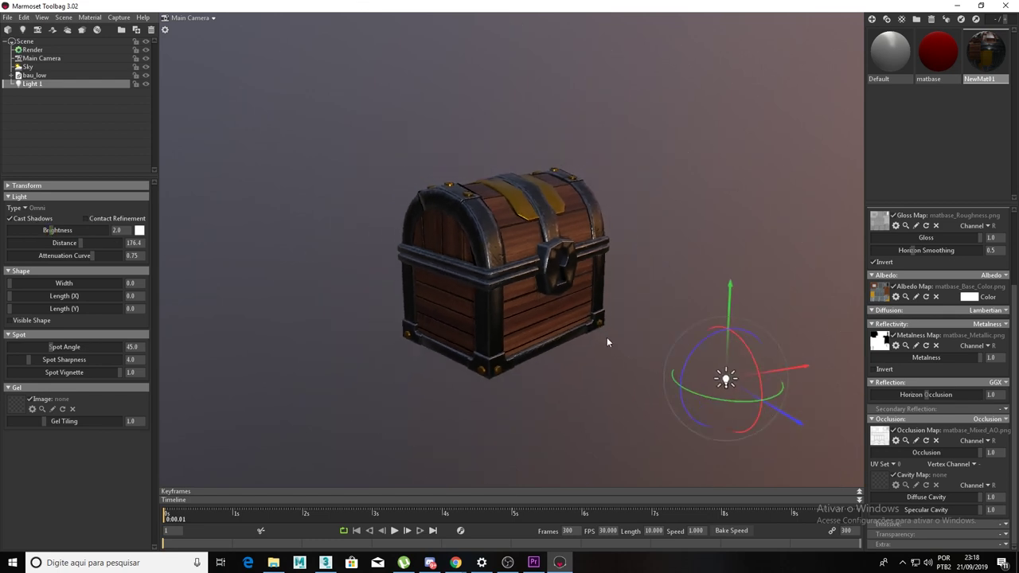
left_click_drag(771, 406, 659, 338)
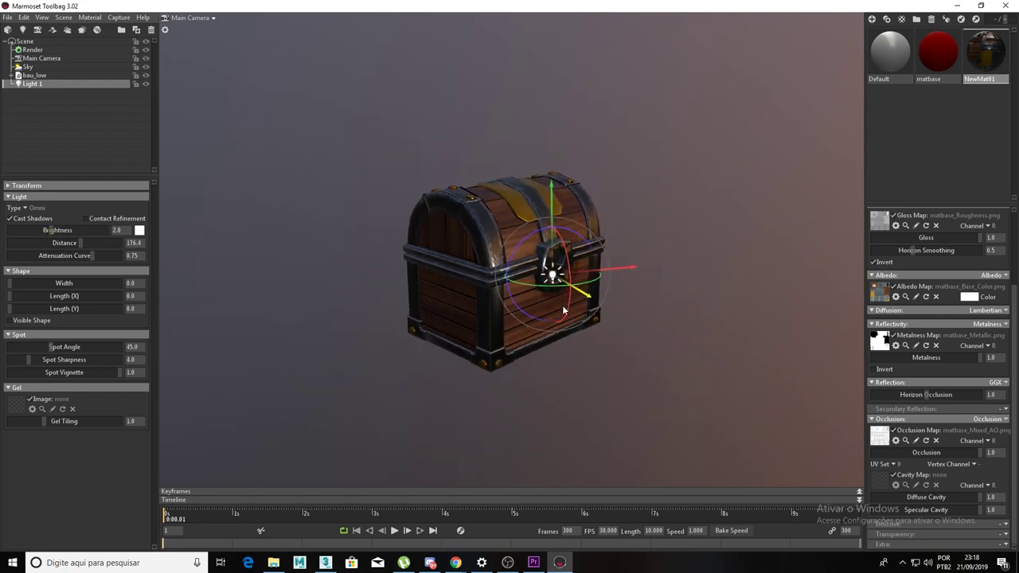
left_click_drag(674, 293, 473, 290)
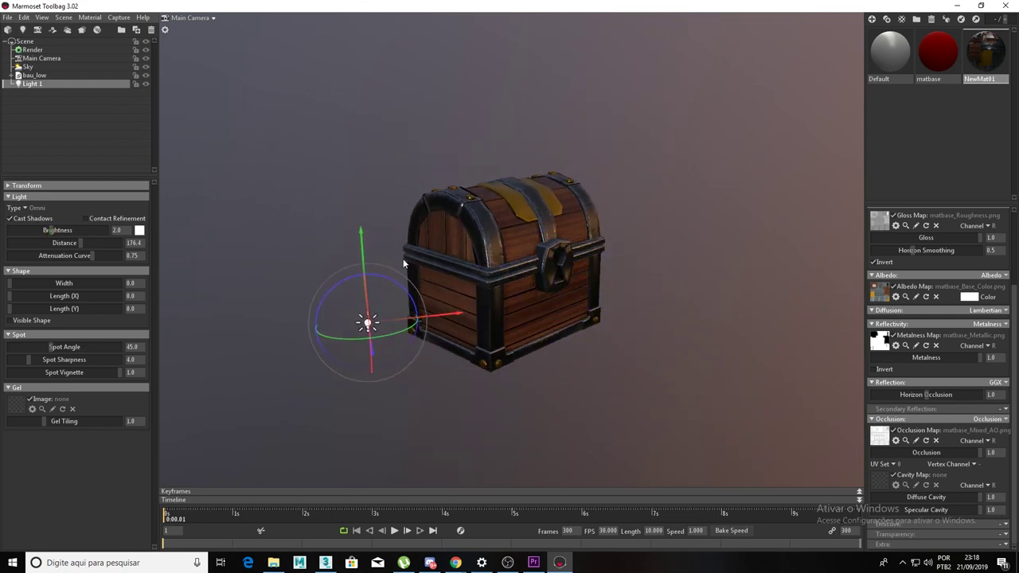
left_click_drag(360, 233, 360, 78)
mouse_move(410, 171)
left_mouse_down()
mouse_move(388, 281)
mouse_move(440, 251)
mouse_move(377, 237)
mouse_move(402, 263)
mouse_move(178, 280)
left_mouse_up()
Step: Try orange and yellow tints for Light 1 in the colour picker
left_click(139, 230)
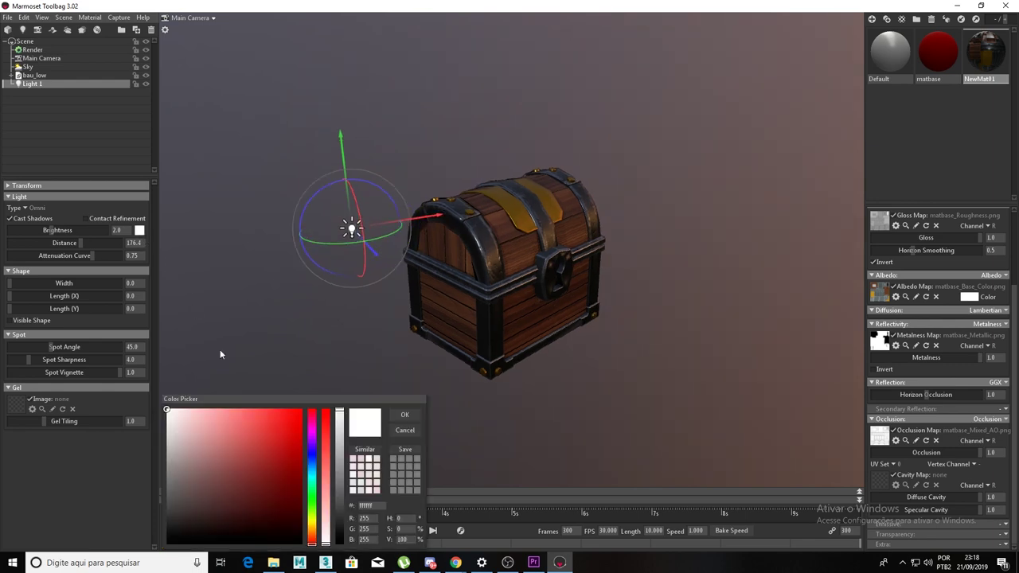
mouse_move(319, 503)
left_mouse_down()
mouse_move(312, 528)
mouse_move(295, 438)
left_mouse_up()
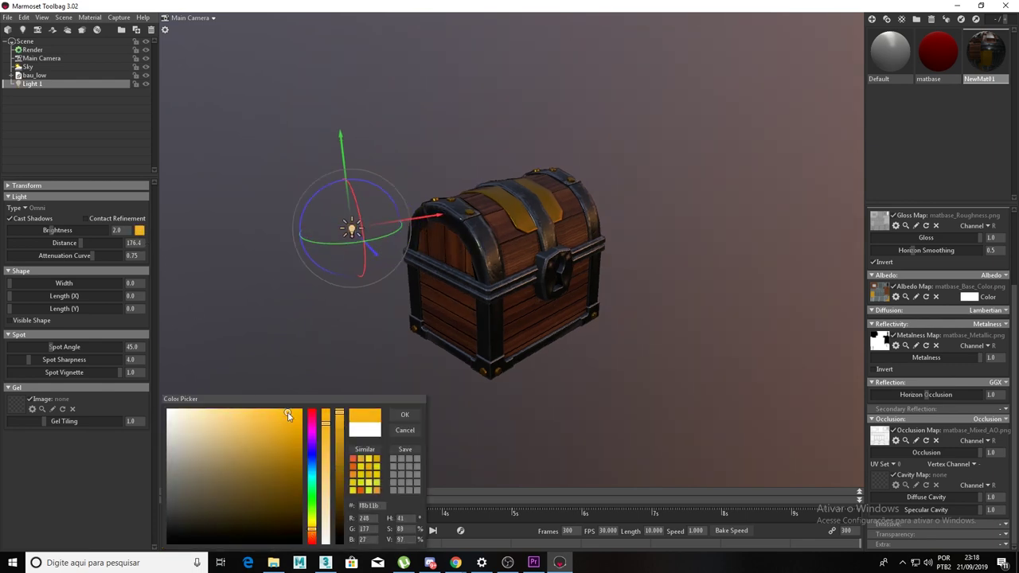
left_click_drag(511, 322, 504, 330)
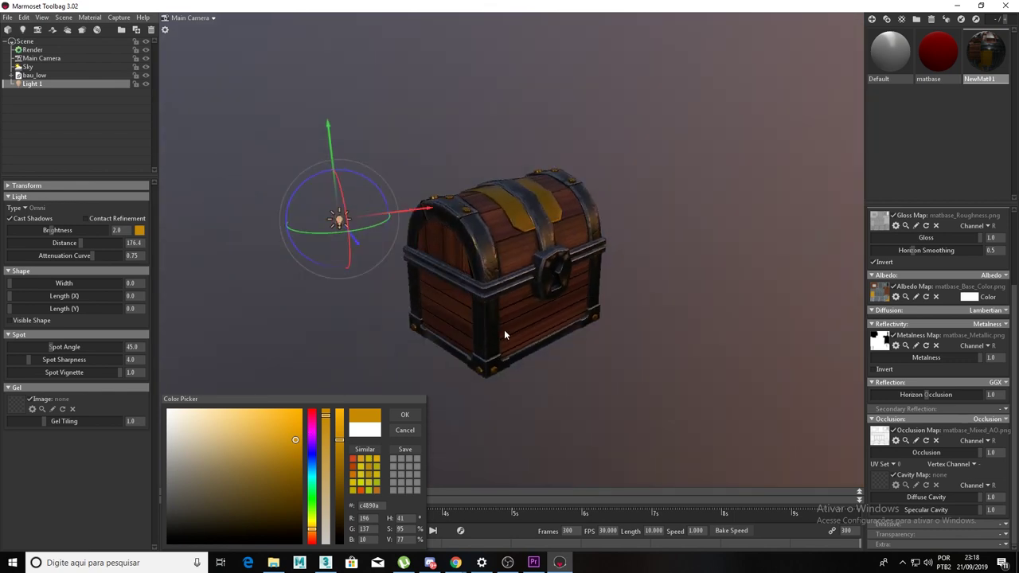
left_click_drag(314, 494, 311, 527)
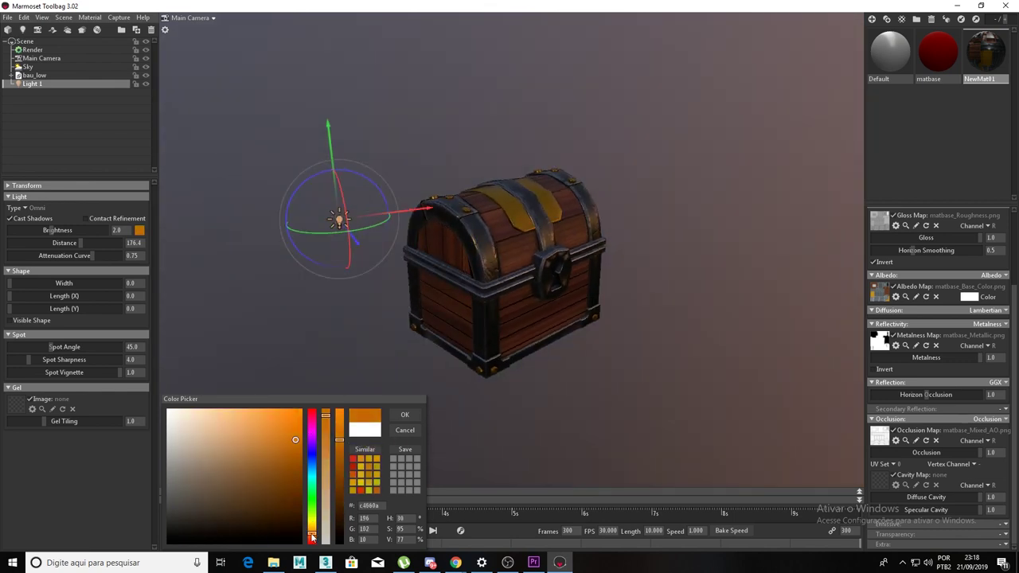
left_click_drag(286, 443, 289, 456)
left_click_drag(312, 529, 311, 534)
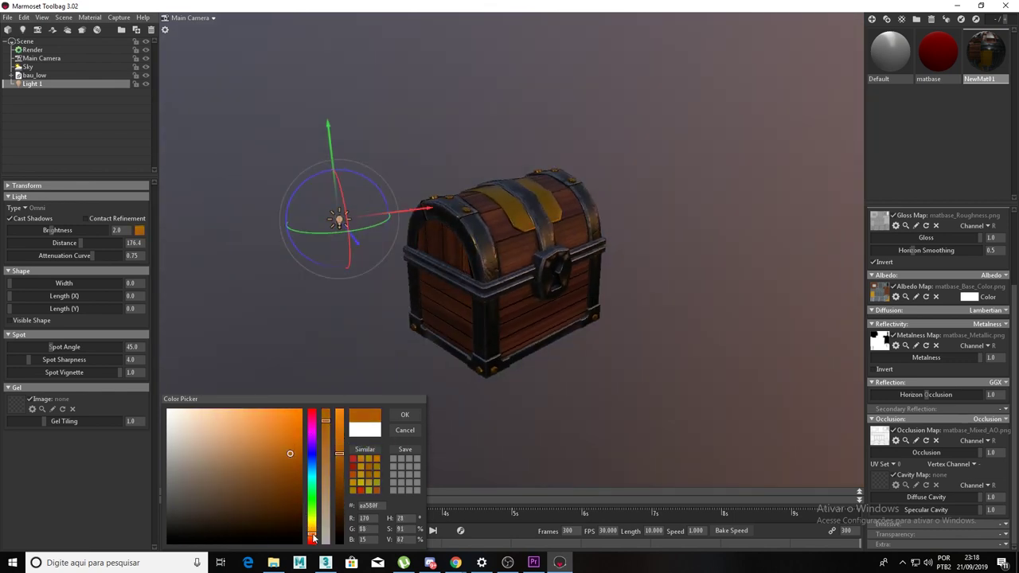
mouse_move(284, 453)
left_mouse_down()
mouse_move(284, 470)
mouse_move(284, 432)
left_mouse_up()
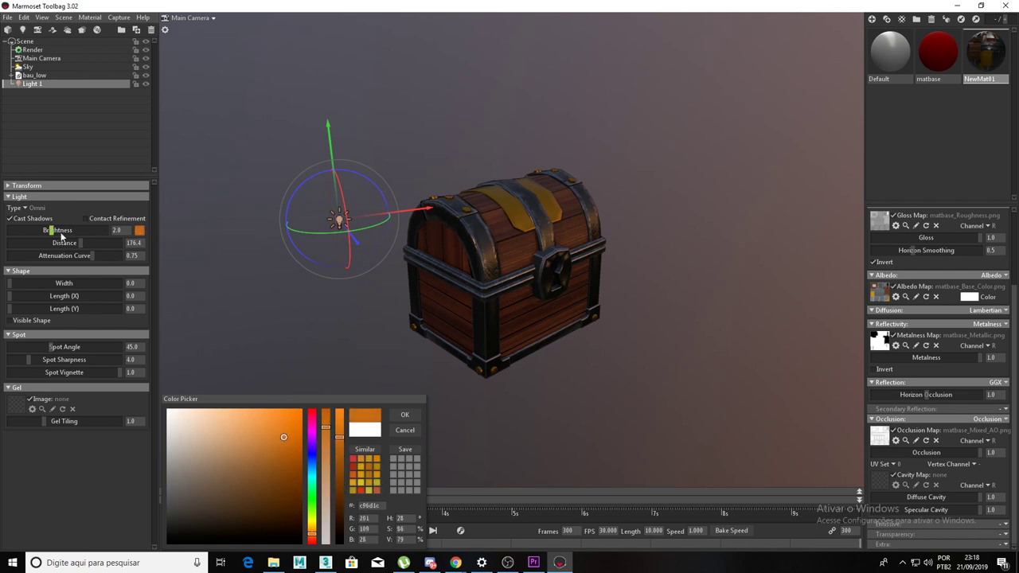
Step: Set Light 1 to blue at brightness 15.29, distance 53.42 and width 10.28
left_click_drag(61, 235, 80, 231)
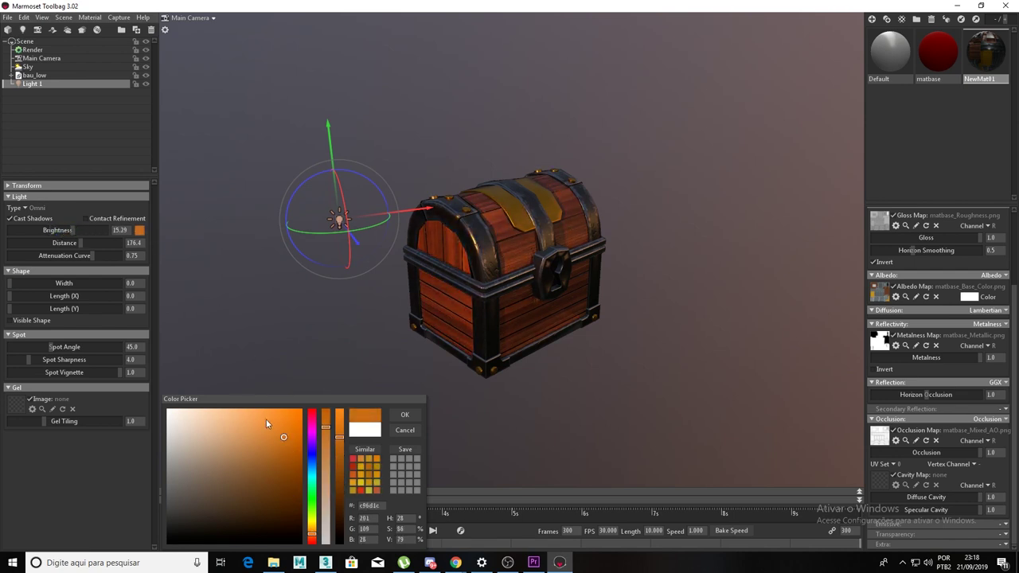
left_click(315, 471)
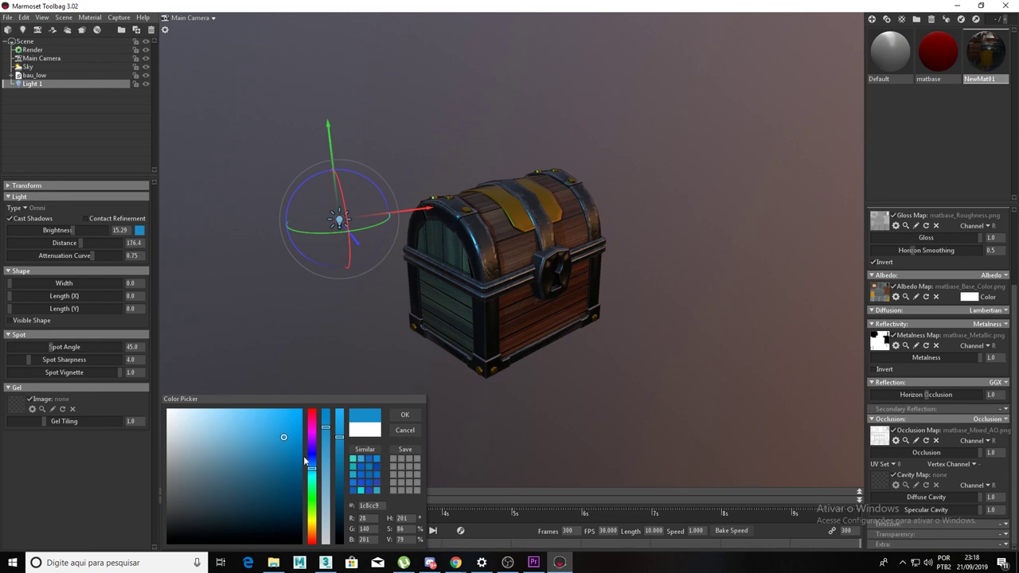
left_click_drag(83, 247, 60, 243)
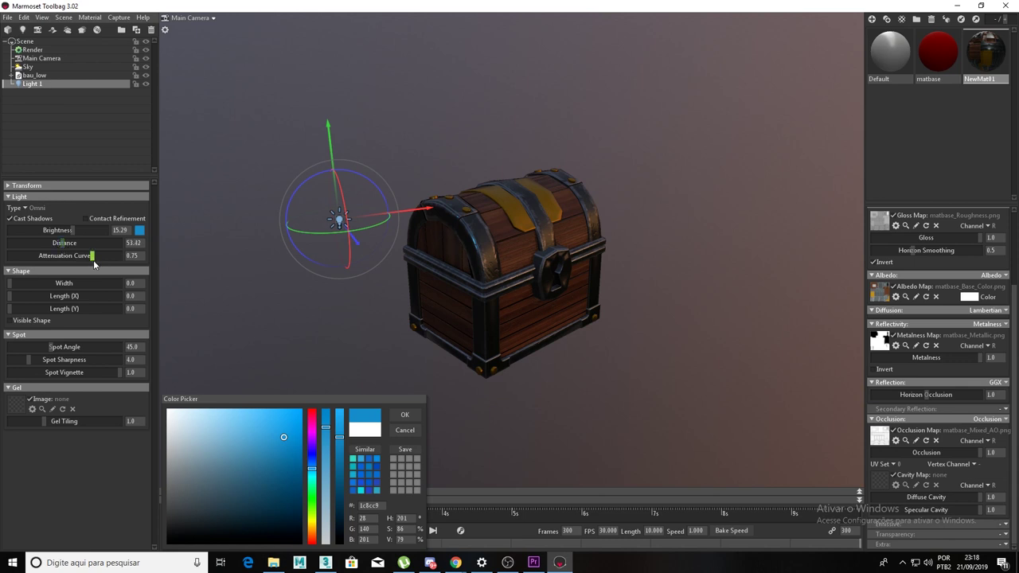
left_click_drag(26, 282, 56, 296)
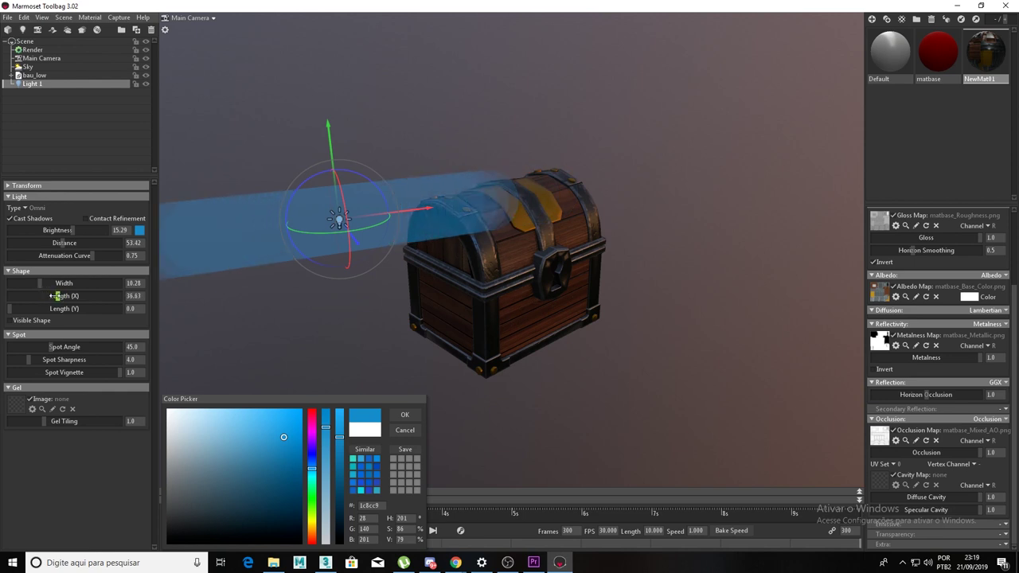
Step: Stretch Light 1's lengths to 36.63 by 30.6, undoing the last length change
left_click_drag(418, 281, 388, 285)
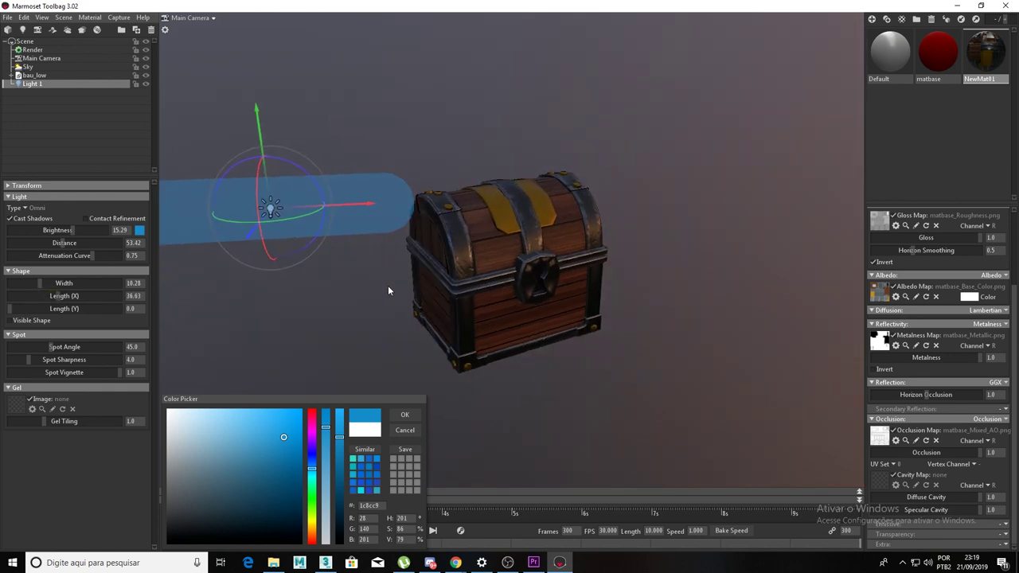
scroll(443, 256, "up", 2)
scroll(444, 256, "up", 2)
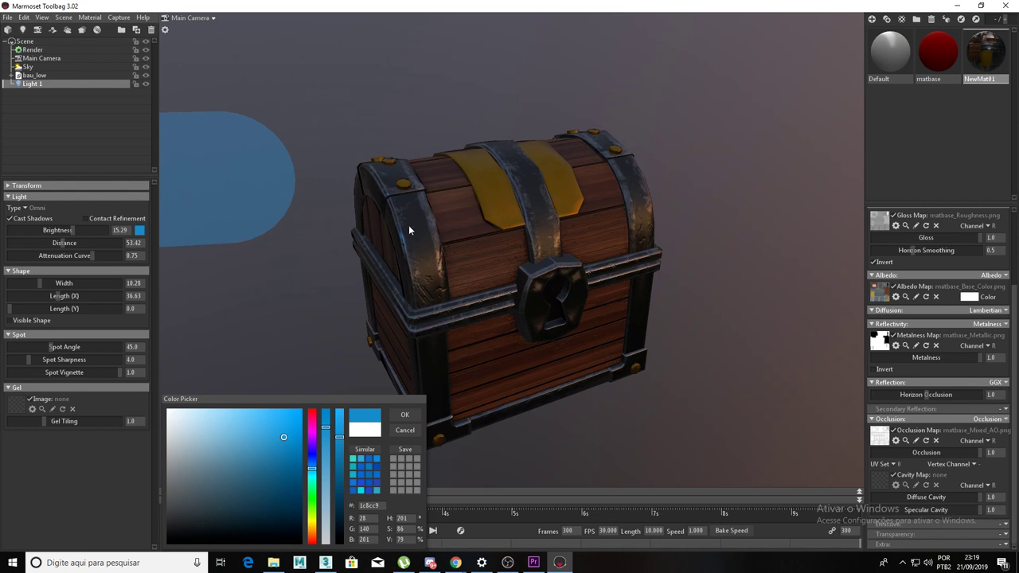
mouse_move(409, 280)
left_mouse_down()
mouse_move(457, 256)
mouse_move(453, 203)
left_mouse_up()
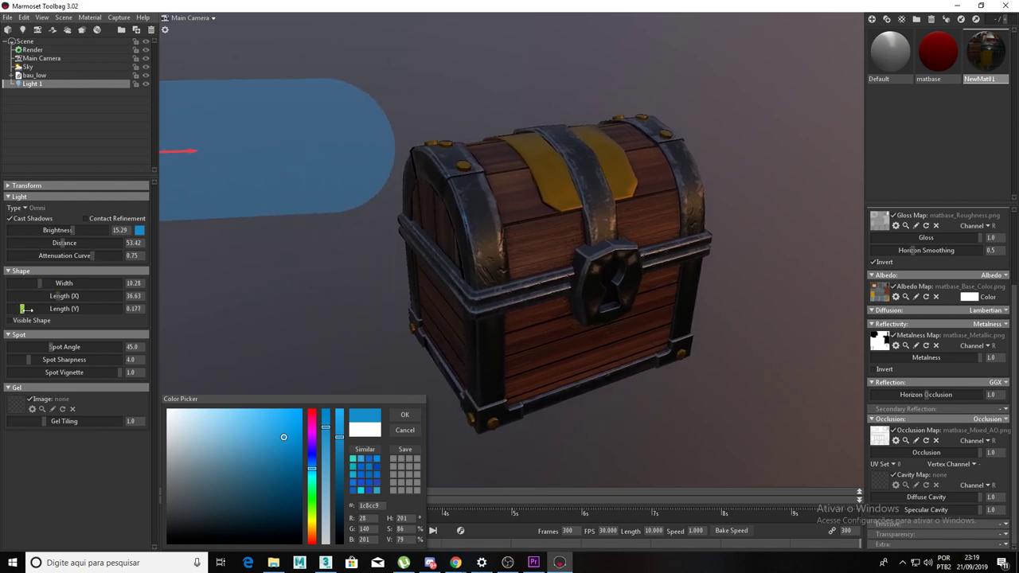
left_click_drag(11, 311, 77, 309)
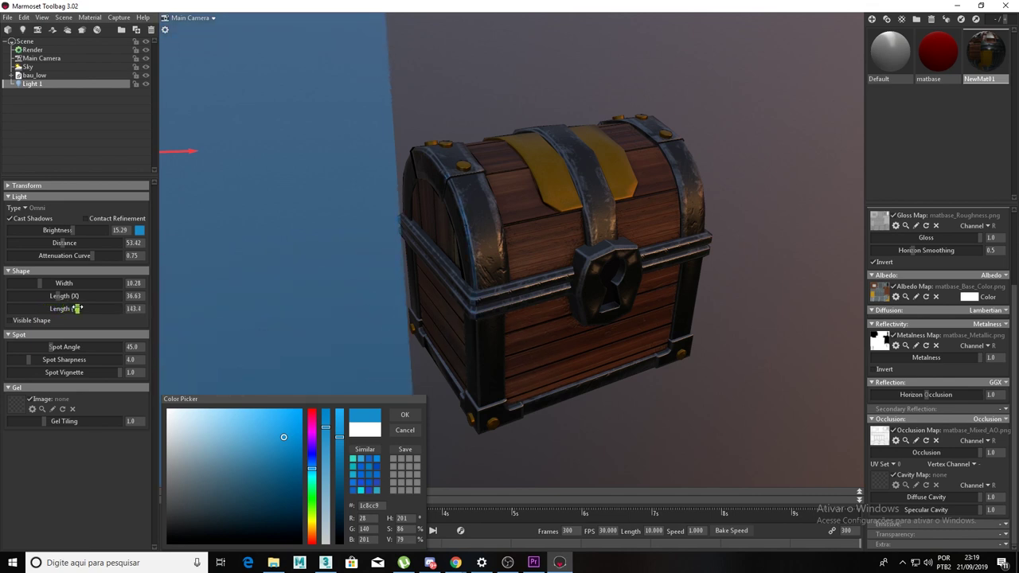
key("ctrl+z")
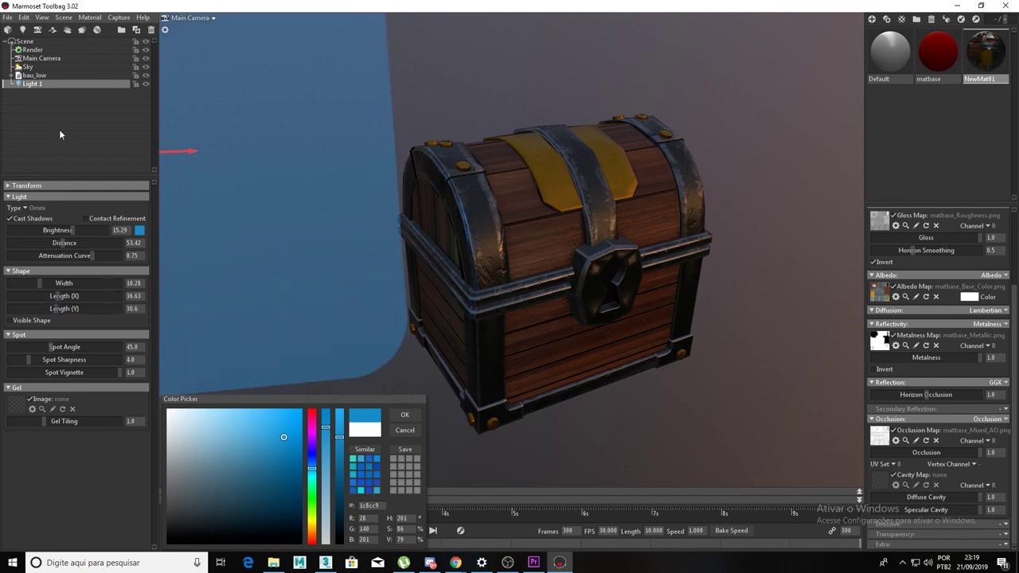
Step: Undo Light 1 and add a sky light at the sun in the Sky panorama
key("ctrl+z")
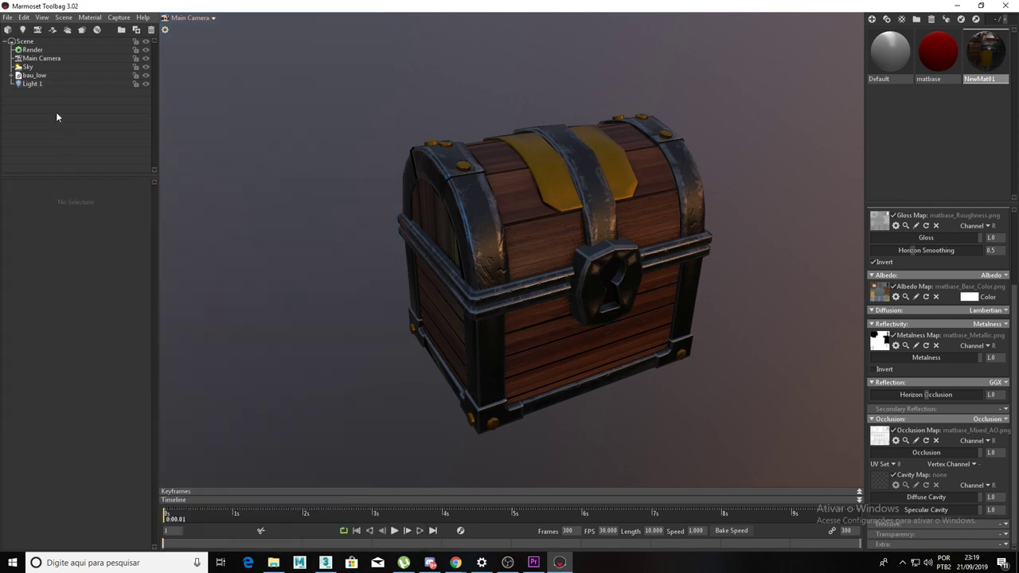
key("ctrl+y")
key("ctrl+z")
left_click(28, 66)
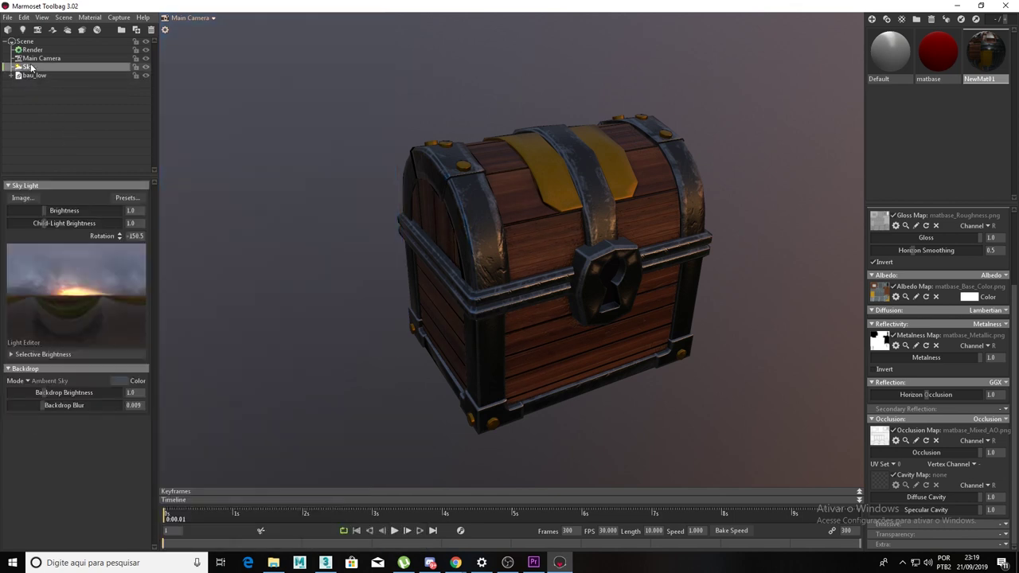
left_click(76, 295)
scroll(372, 254, "down", 2)
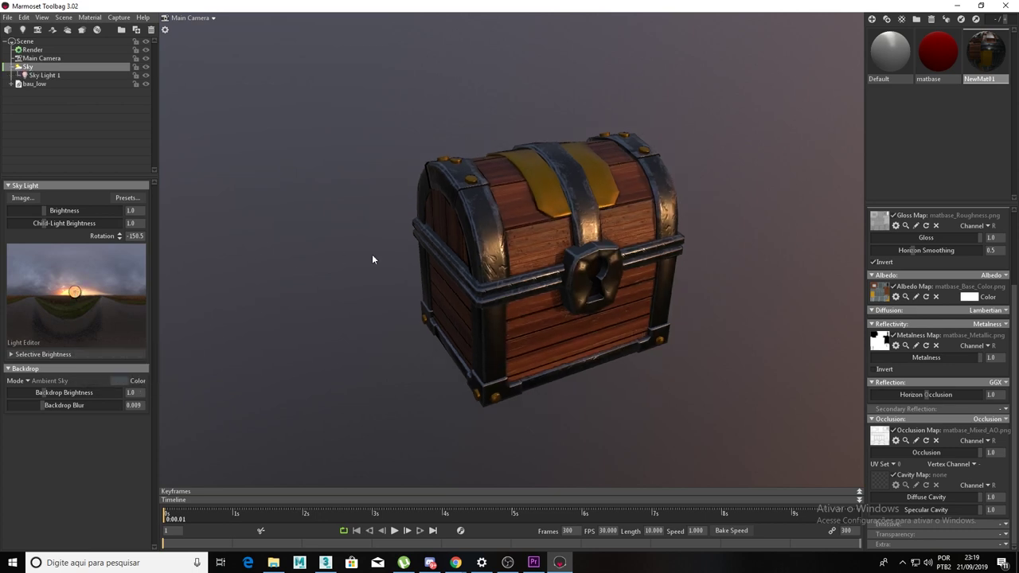
scroll(378, 252, "down", 1)
Step: Move Sky Light 1 off the chest to its upper right
left_click(44, 75)
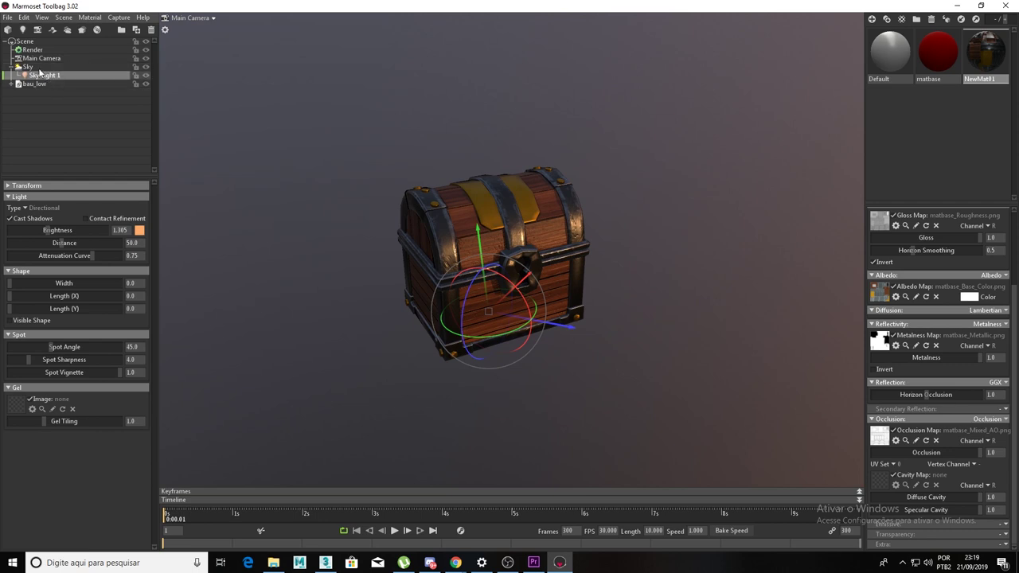
left_click(32, 66)
mouse_move(74, 295)
left_mouse_down()
mouse_move(77, 274)
mouse_move(98, 264)
mouse_move(15, 264)
mouse_move(73, 286)
mouse_move(61, 266)
mouse_move(69, 292)
left_mouse_up()
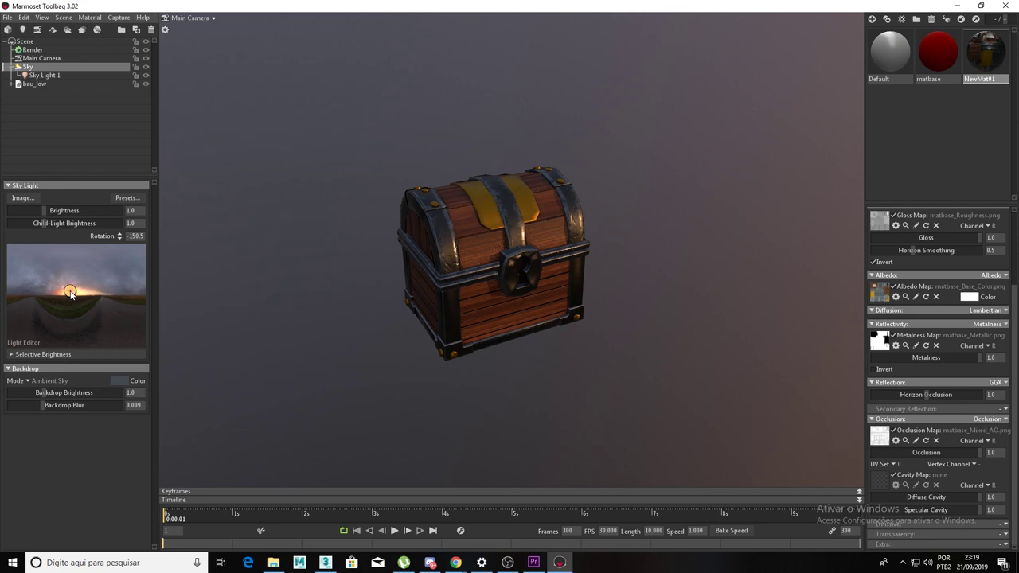
left_click(44, 75)
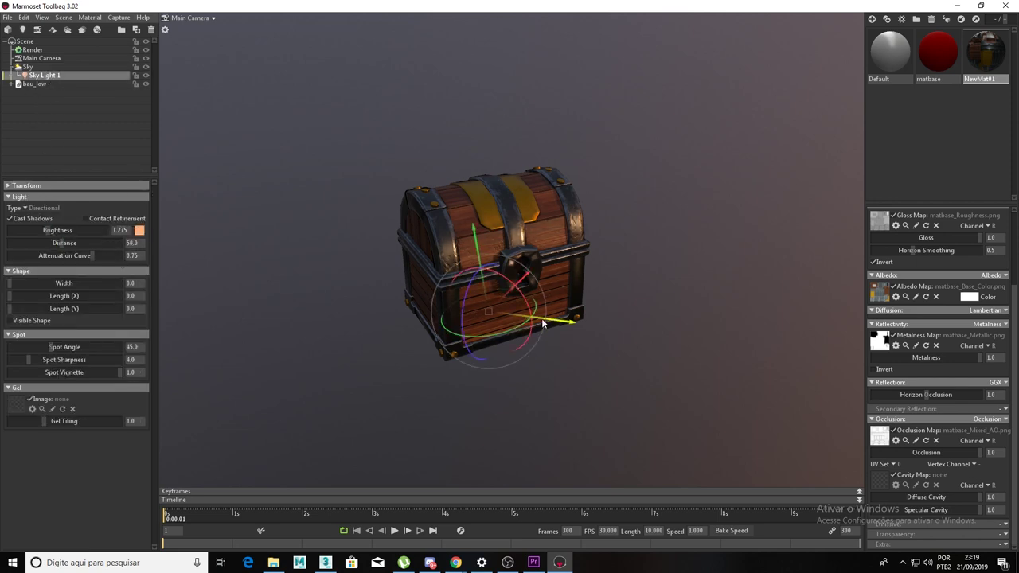
left_click_drag(566, 322, 761, 321)
left_click_drag(657, 276, 659, 142)
left_click_drag(768, 195, 805, 195)
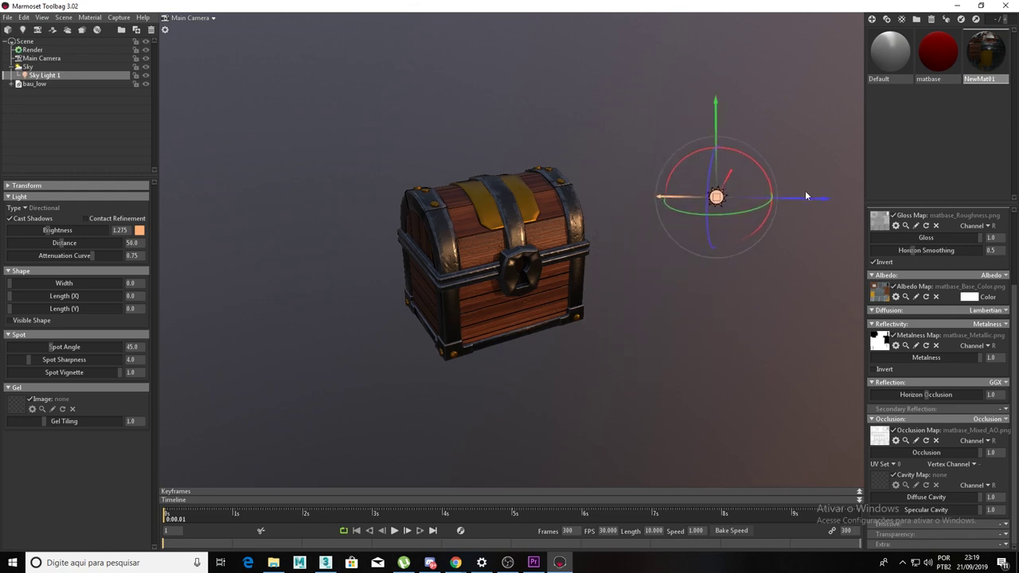
Step: Try Omni, then set Sky Light 1's type back to Directional
left_click(29, 209)
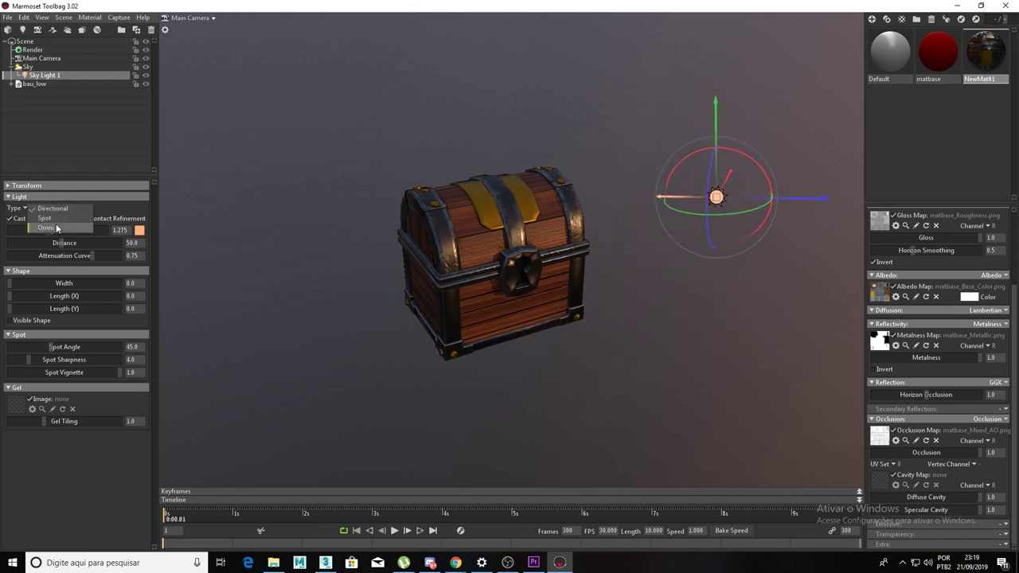
left_click(47, 228)
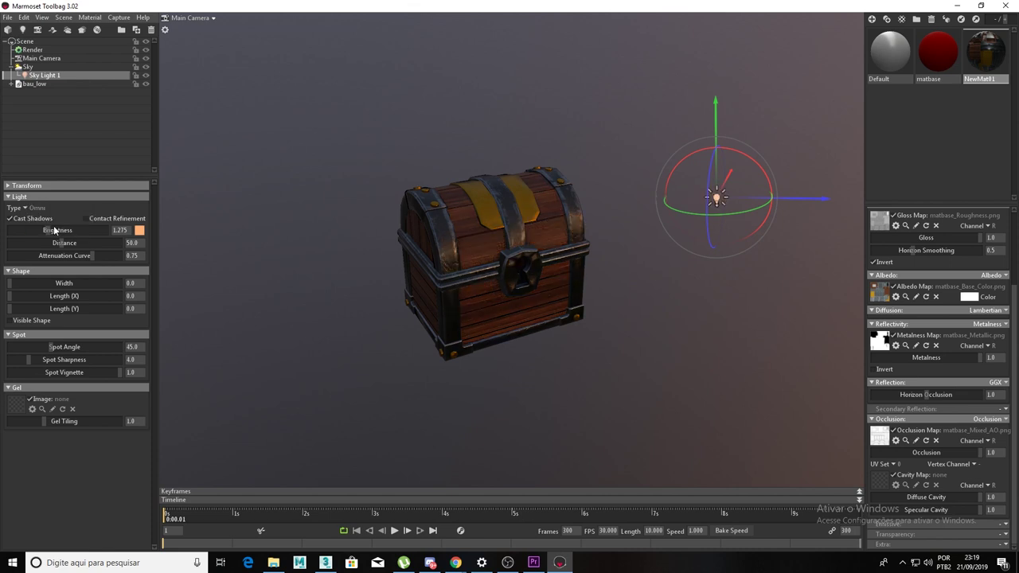
left_click(37, 208)
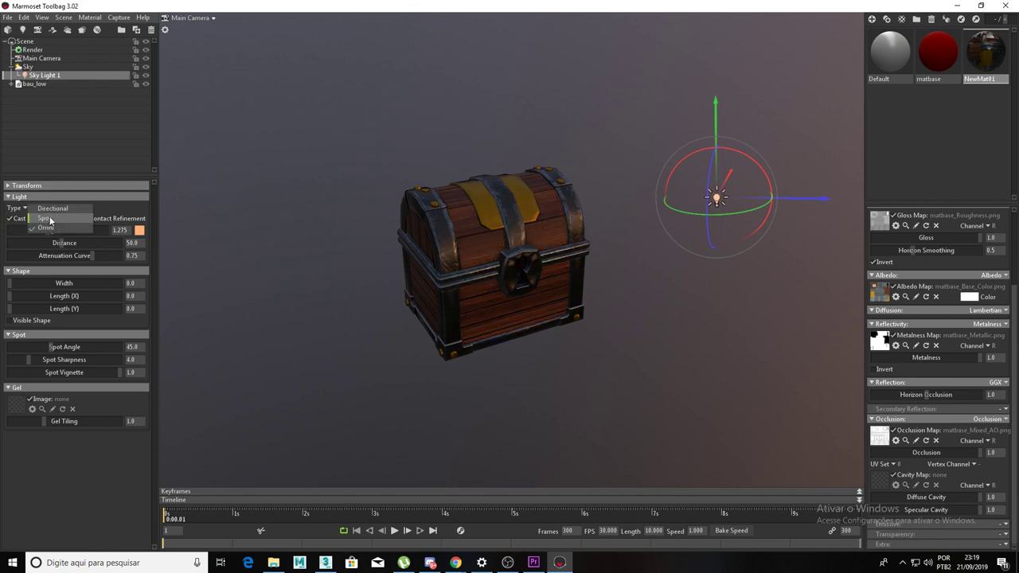
left_click(50, 215)
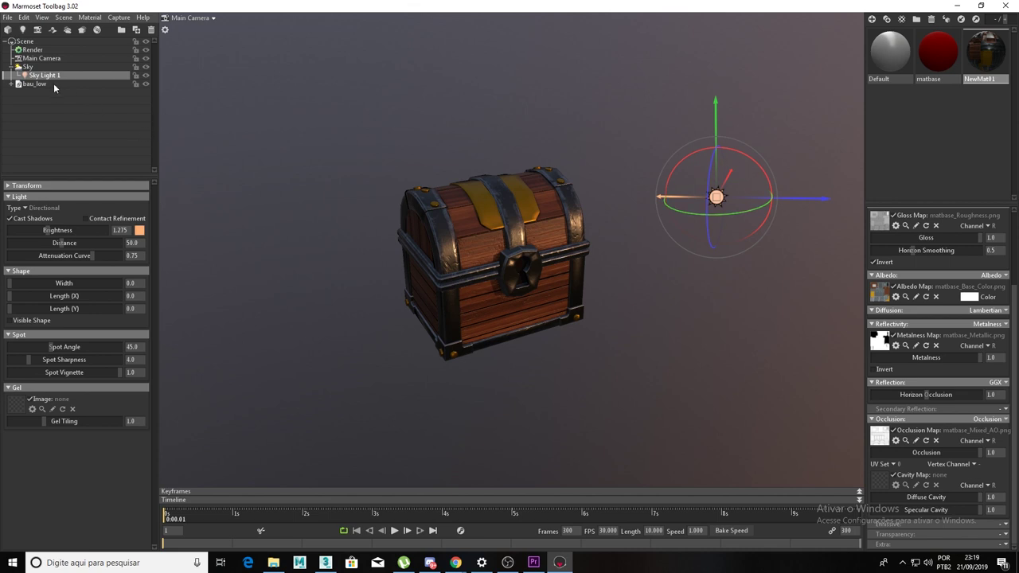
left_click(28, 66)
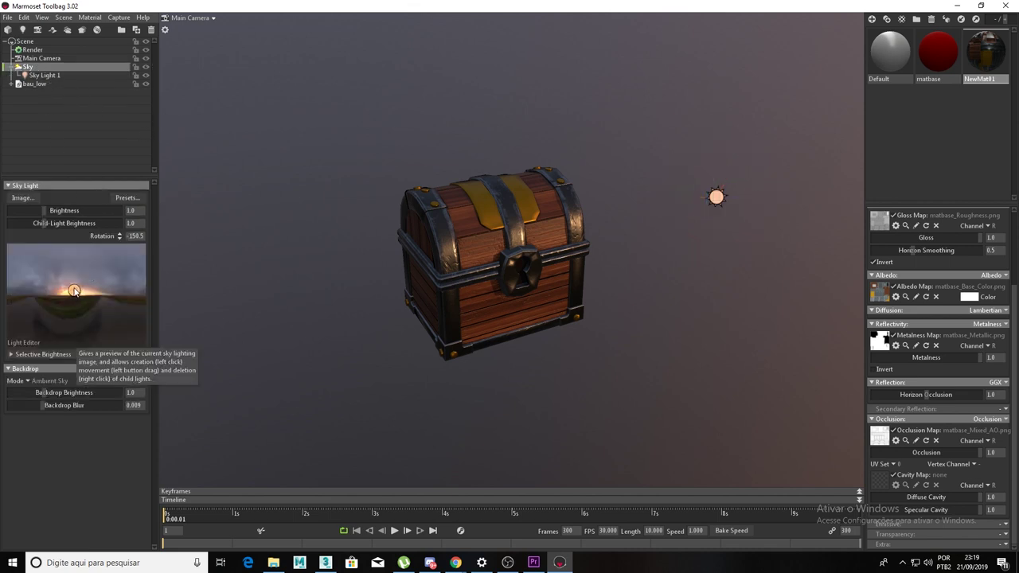
left_click_drag(74, 291, 57, 287)
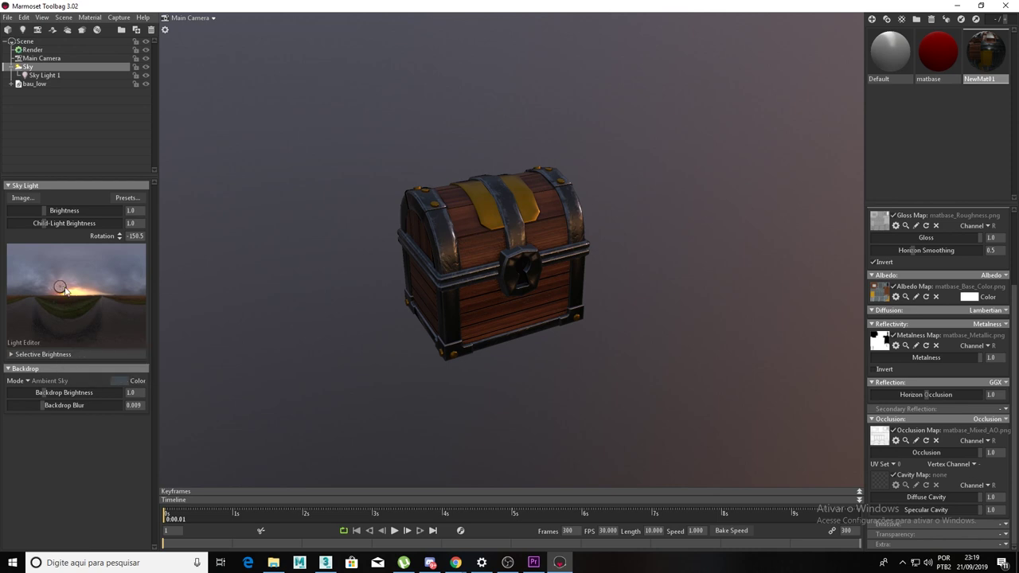
left_click(76, 290)
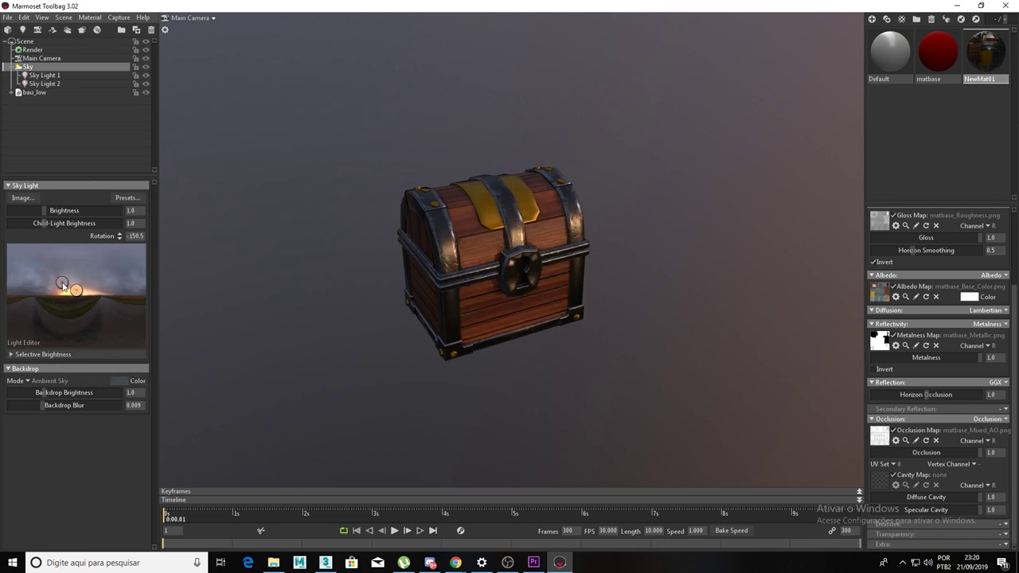
left_click(44, 84)
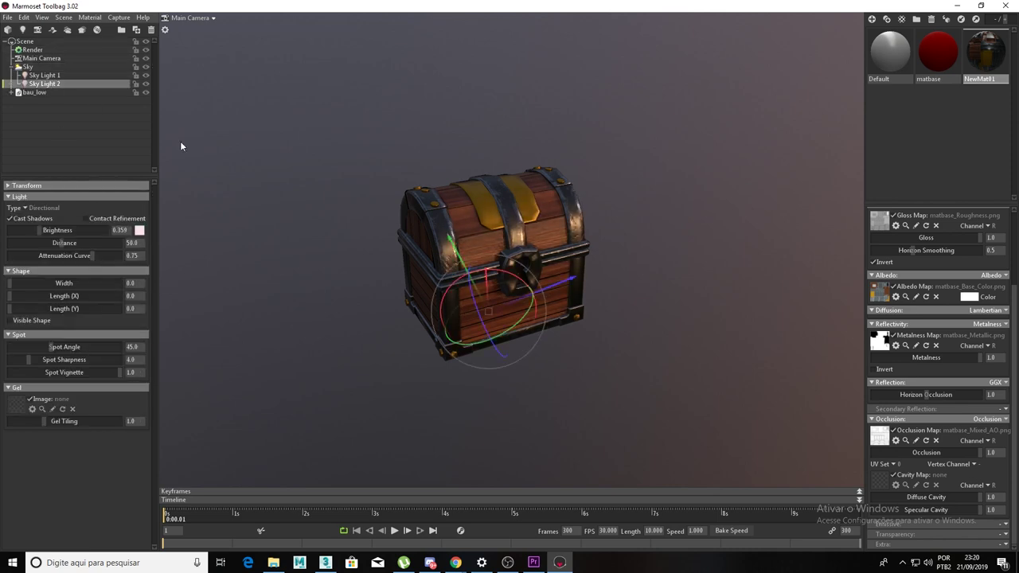
mouse_move(563, 288)
left_mouse_down()
mouse_move(354, 312)
mouse_move(312, 286)
mouse_move(262, 219)
mouse_move(262, 263)
mouse_move(350, 318)
mouse_move(253, 283)
left_mouse_up()
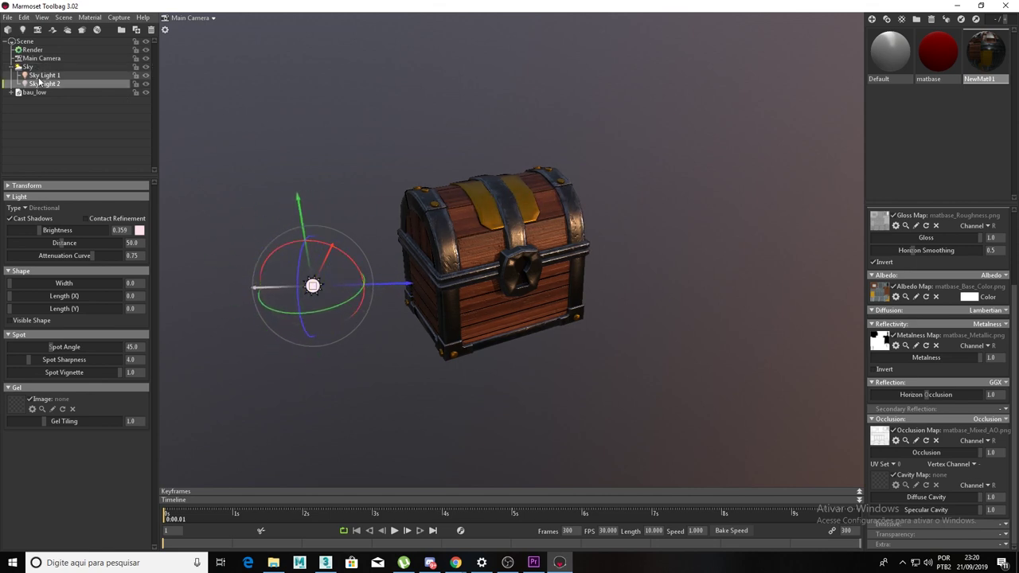
left_click(38, 77)
left_click(38, 83)
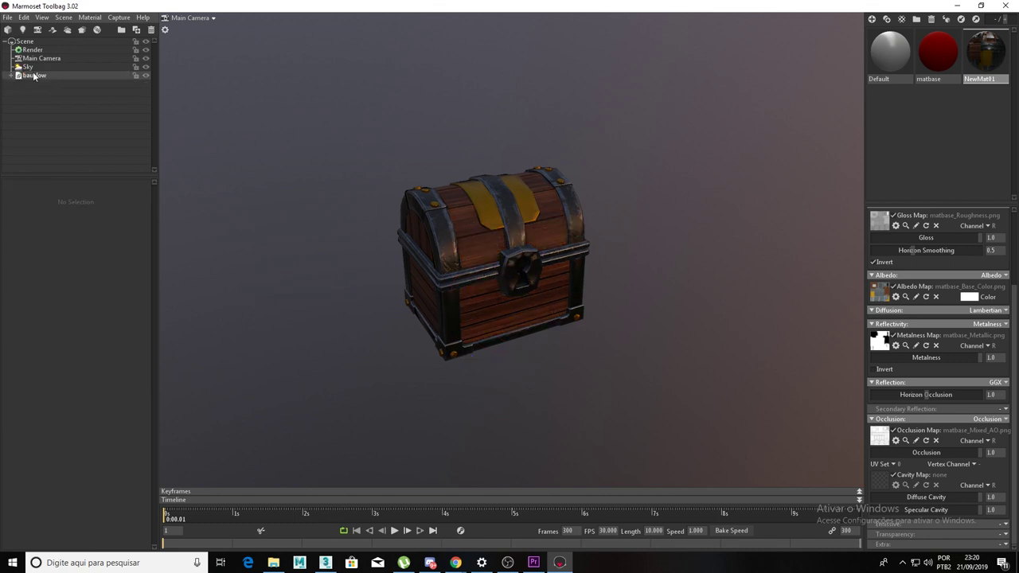
double_click(29, 68)
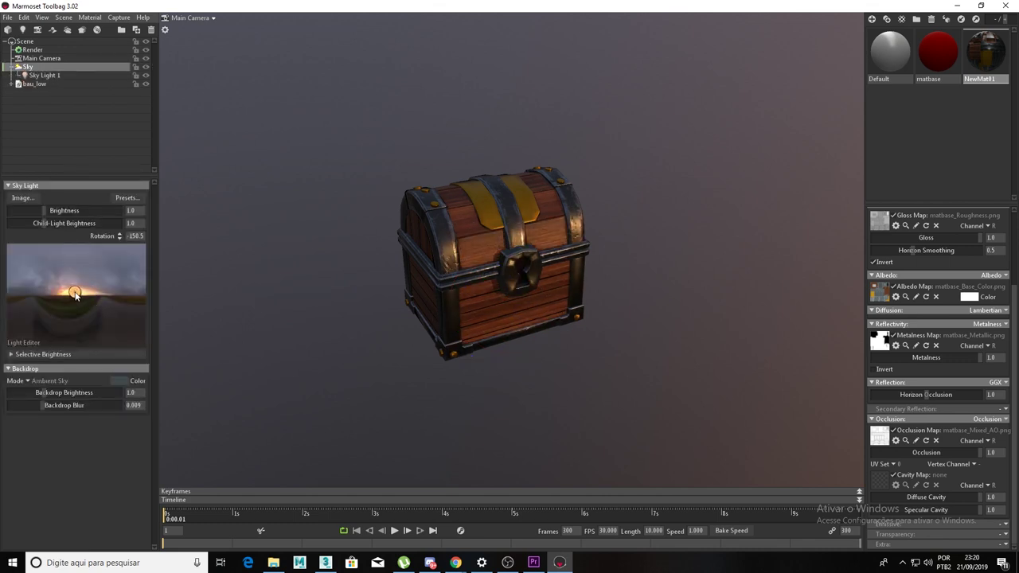
Step: Make Sky Light 1 an omni light and move it up and right of the chest
left_click(11, 67)
left_click(40, 76)
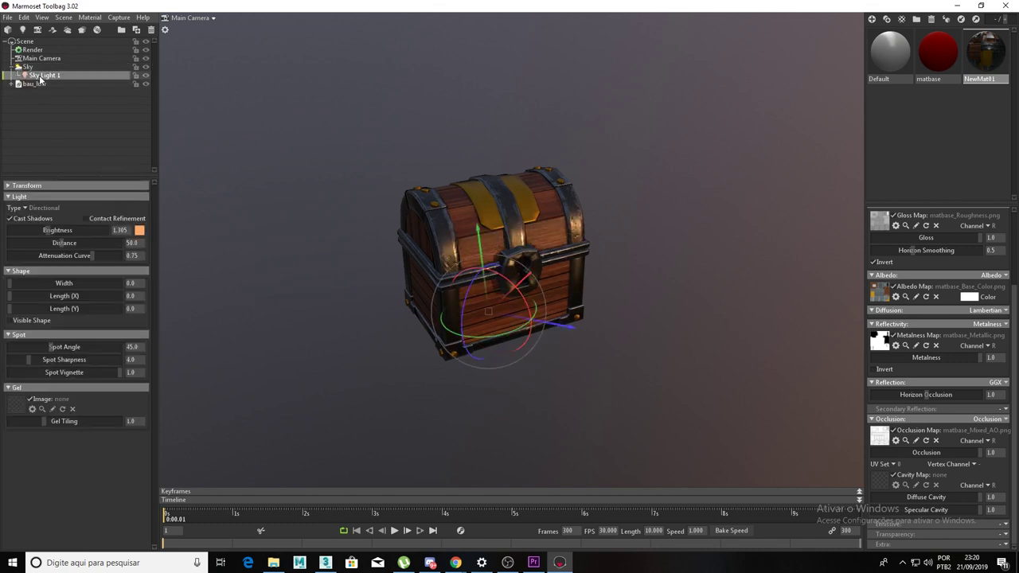
left_click(26, 208)
left_click(36, 225)
left_click_drag(579, 314, 713, 341)
mouse_move(649, 300)
left_mouse_down()
mouse_move(686, 230)
mouse_move(627, 247)
mouse_move(592, 240)
left_mouse_up()
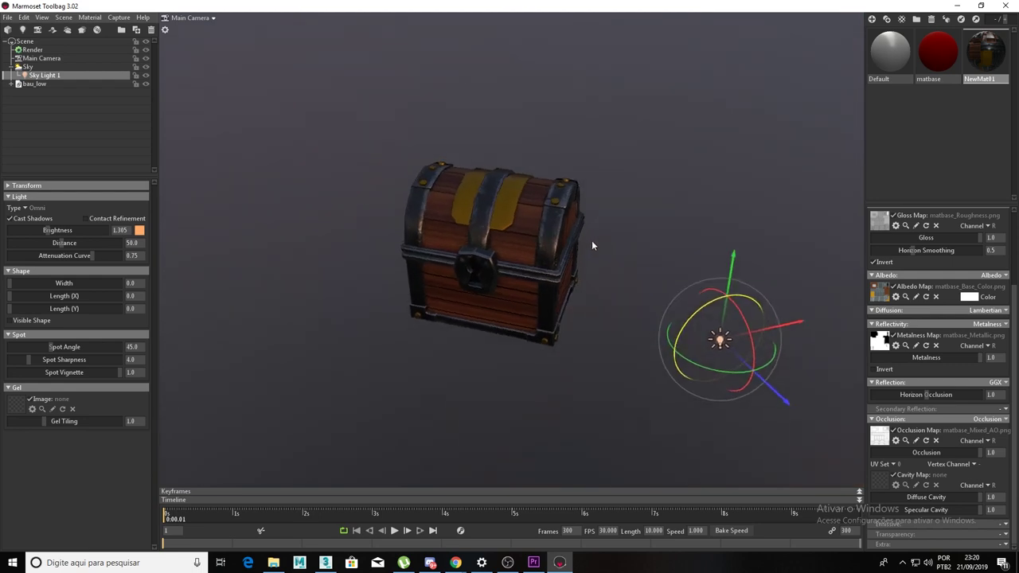
mouse_move(739, 241)
left_mouse_down()
mouse_move(737, 89)
mouse_move(728, 162)
mouse_move(711, 114)
mouse_move(712, 164)
mouse_move(603, 186)
mouse_move(573, 243)
left_mouse_up()
Step: Raise Sky Light 1 higher above the chest and add a second sky light
scroll(576, 231, "down", 5)
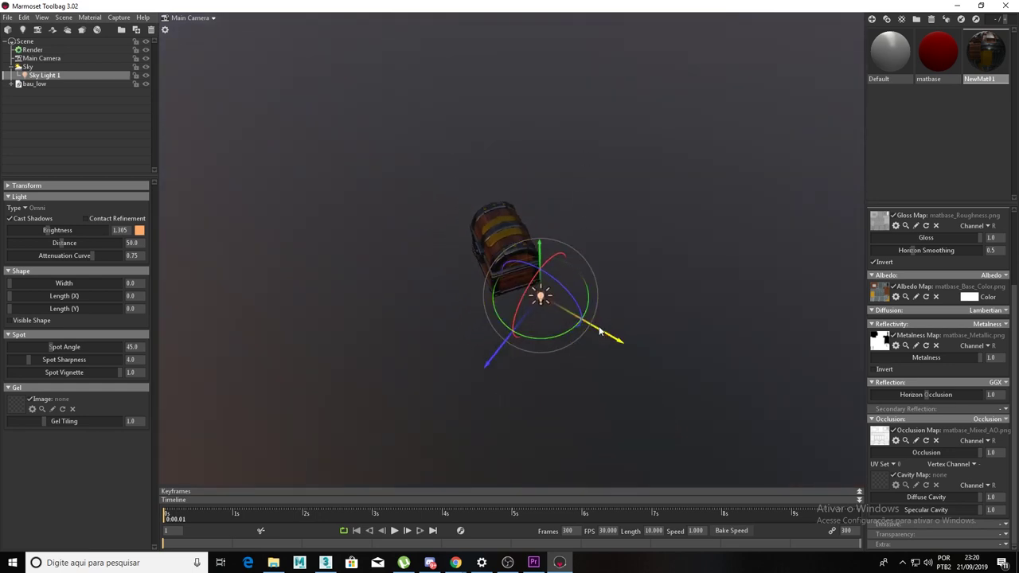
mouse_move(600, 332)
left_mouse_down()
mouse_move(487, 329)
mouse_move(441, 358)
mouse_move(530, 314)
mouse_move(482, 334)
mouse_move(527, 345)
left_mouse_up()
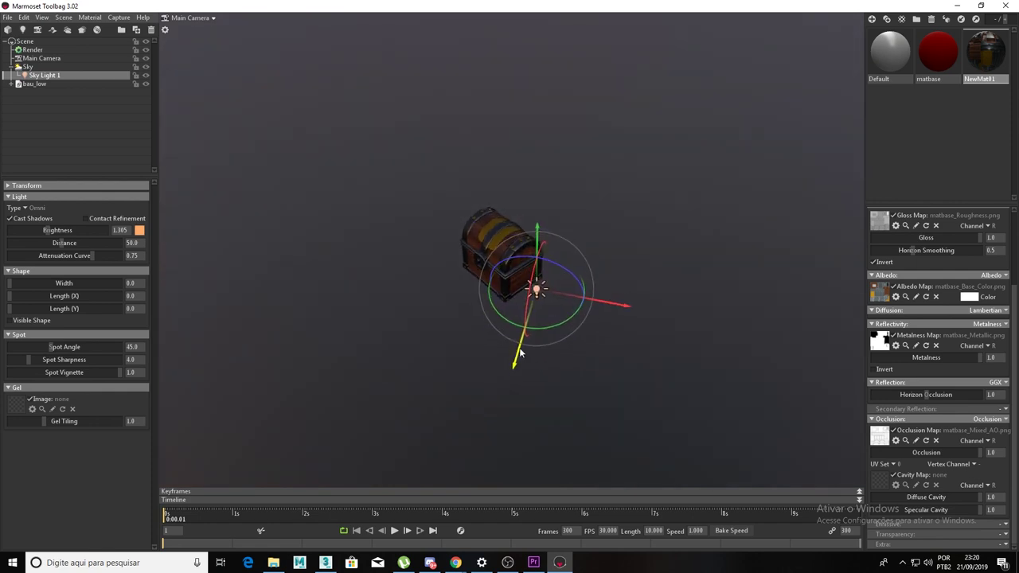
left_click_drag(591, 303, 618, 305)
mouse_move(583, 228)
left_mouse_down()
mouse_move(576, 210)
mouse_move(587, 178)
mouse_move(633, 197)
left_mouse_up()
scroll(555, 287, "up", 3)
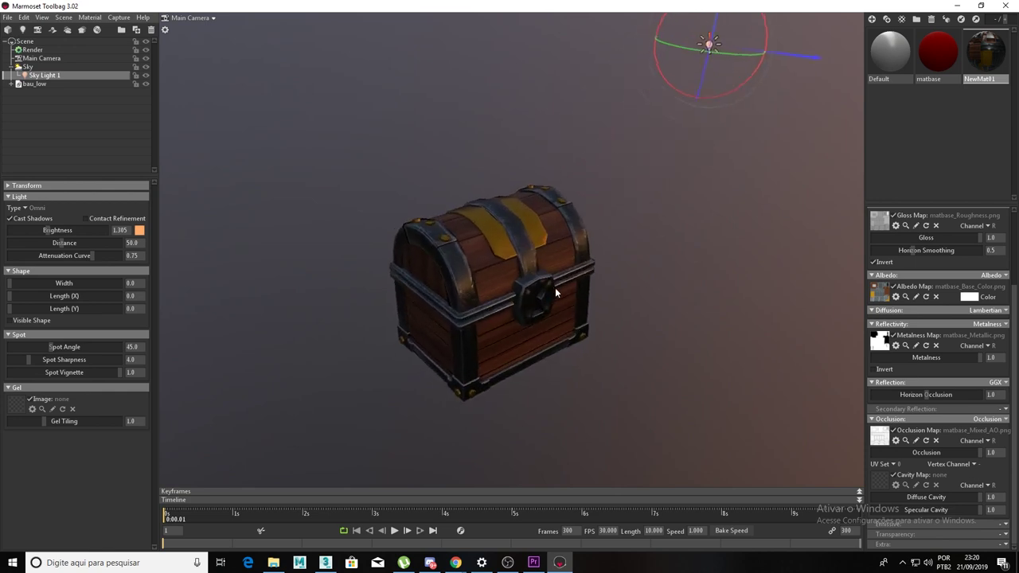
left_click(28, 67)
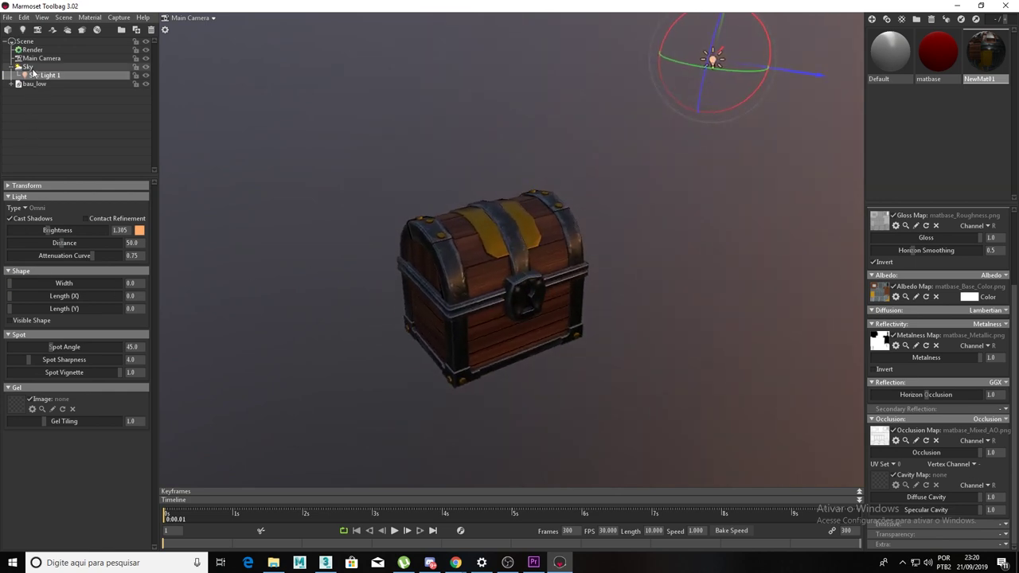
left_click(104, 289)
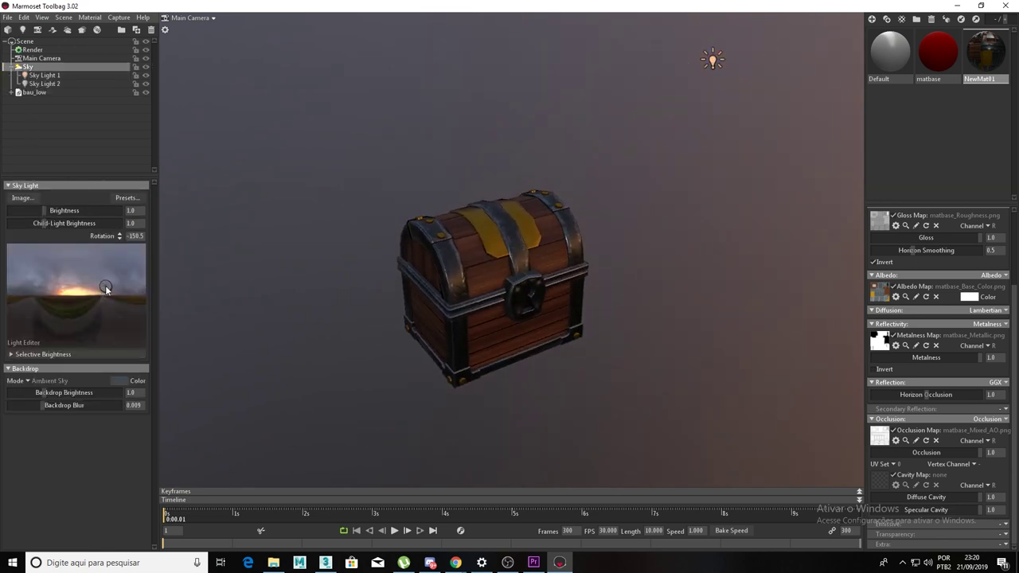
Step: Make Sky Light 2 an omni light and move it off the chest to the lower left
left_click_drag(103, 285, 48, 290)
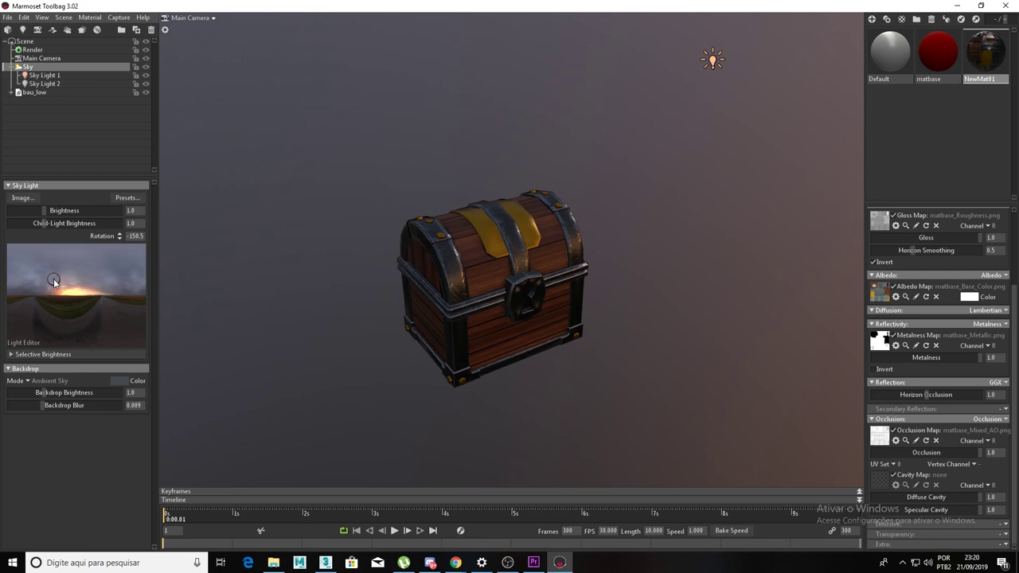
left_click(56, 82)
left_click(19, 208)
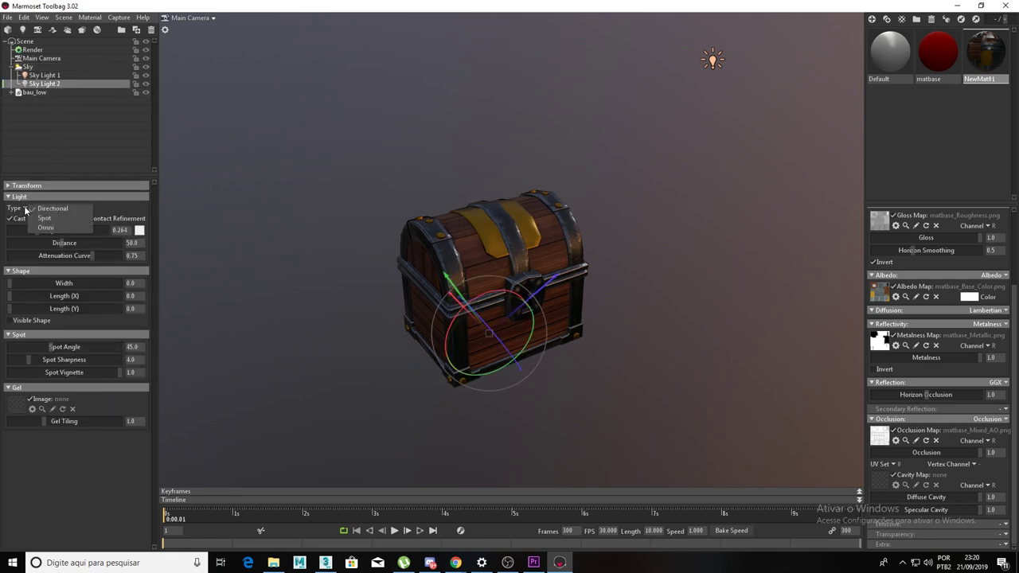
left_click(45, 228)
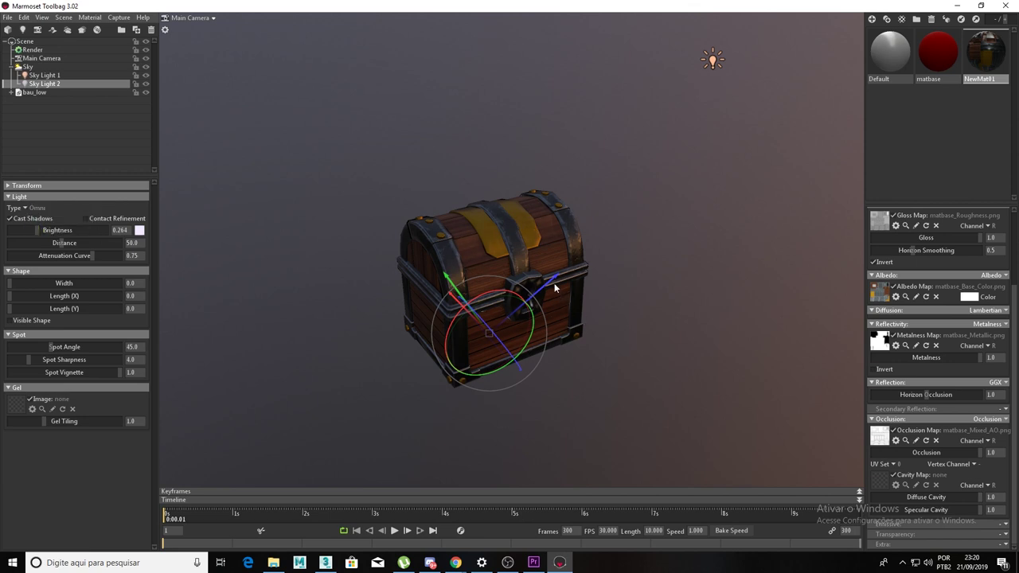
mouse_move(555, 288)
left_mouse_down()
mouse_move(427, 303)
mouse_move(345, 360)
mouse_move(189, 200)
mouse_move(198, 183)
left_mouse_up()
left_click_drag(247, 252, 199, 218)
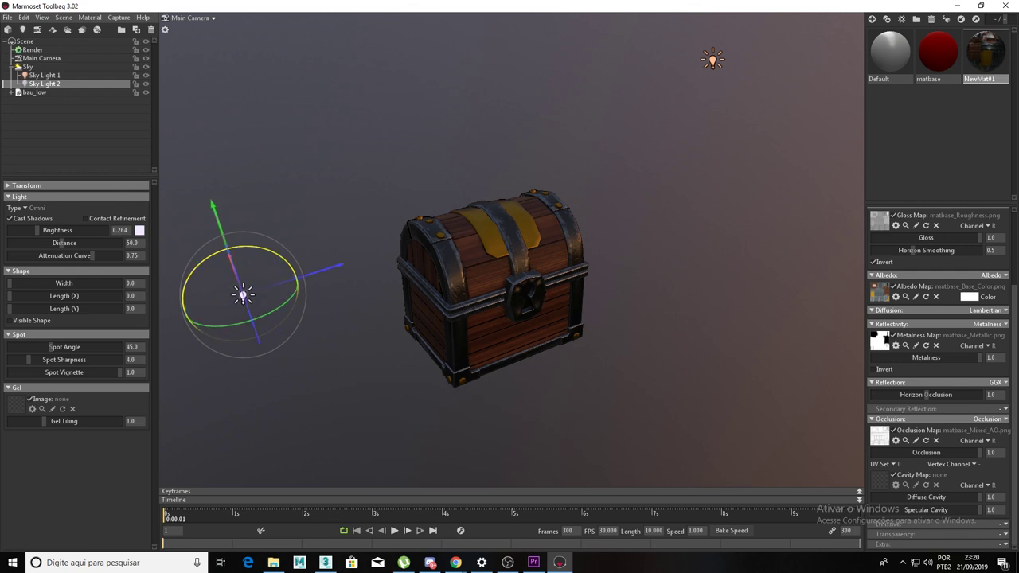
Step: Give Sky Light 2 a light blue colour
left_click(140, 230)
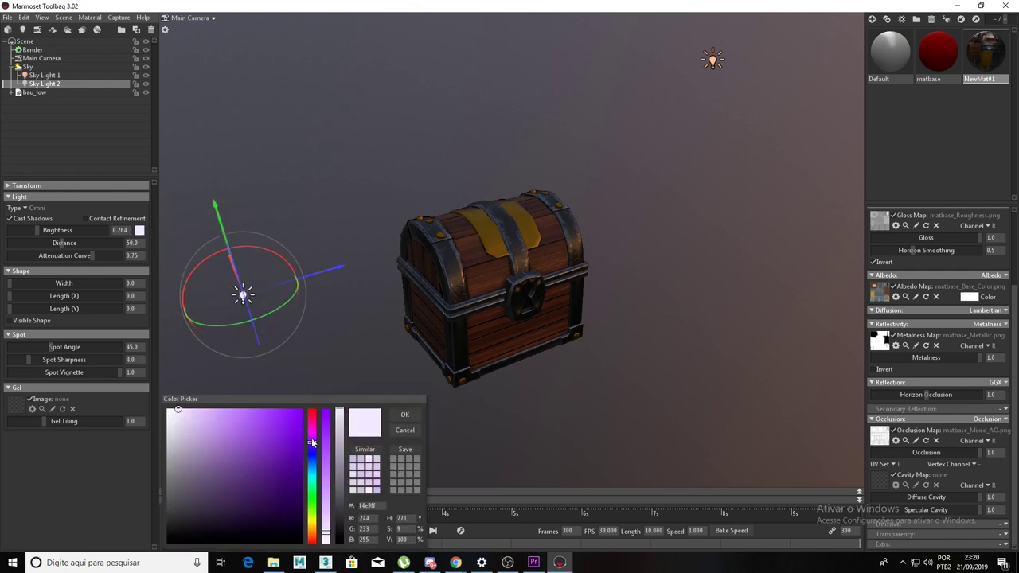
left_click_drag(309, 442, 311, 464)
left_click_drag(229, 416, 257, 418)
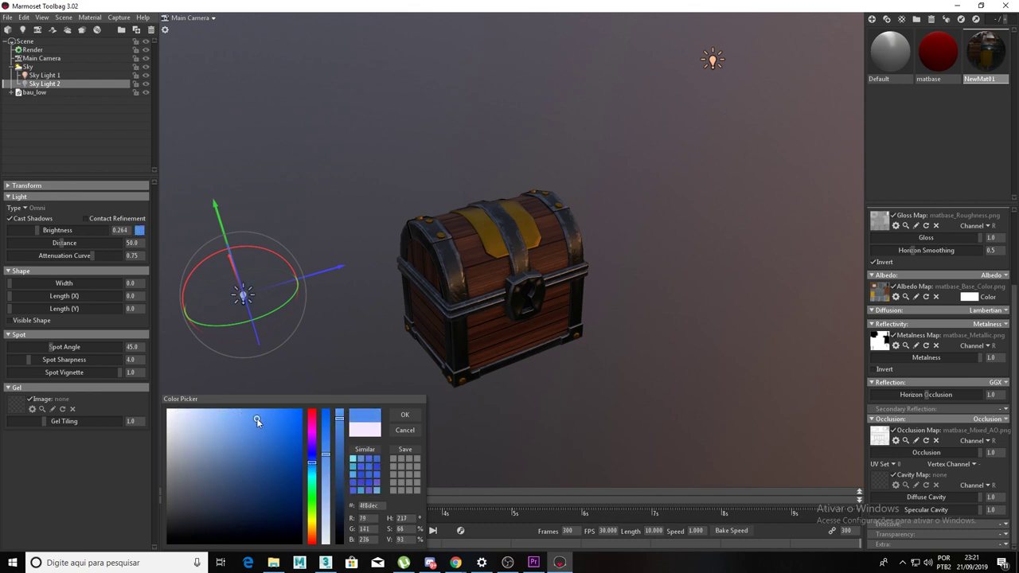
left_click(404, 415)
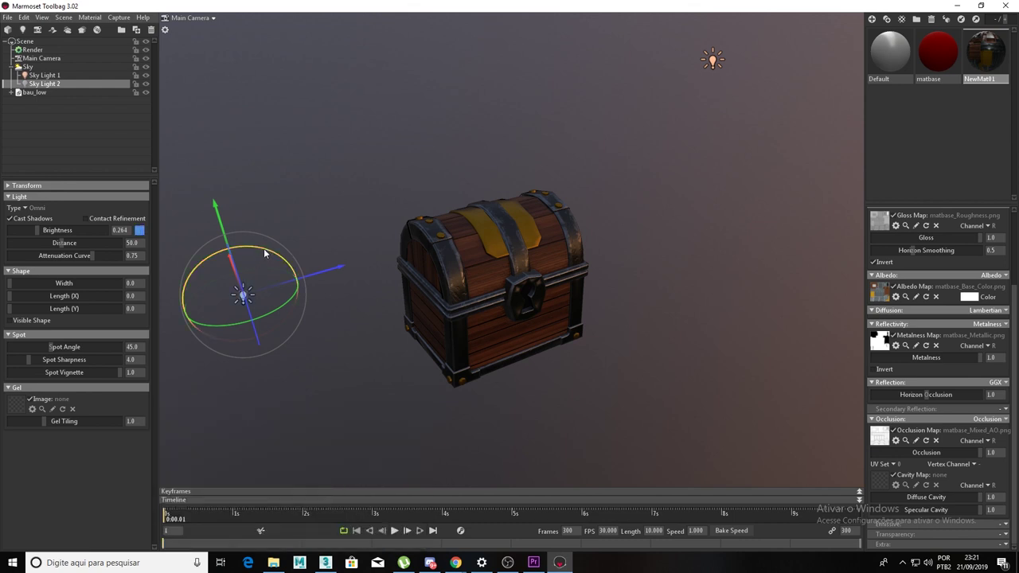
Step: Raise Sky Light 2 up and left of the chest and increase its distance
left_click_drag(265, 253, 232, 86)
mouse_move(318, 178)
left_mouse_down()
mouse_move(380, 218)
mouse_move(390, 284)
mouse_move(347, 308)
mouse_move(322, 237)
mouse_move(259, 267)
mouse_move(277, 285)
mouse_move(342, 302)
mouse_move(297, 288)
left_mouse_up()
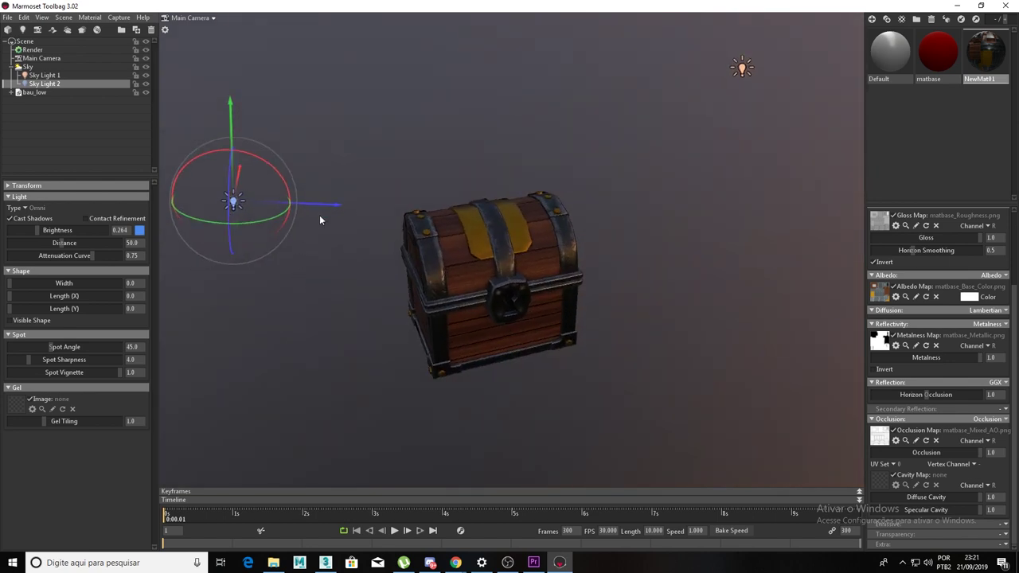
left_click_drag(321, 216, 306, 215)
left_click_drag(215, 113, 215, 77)
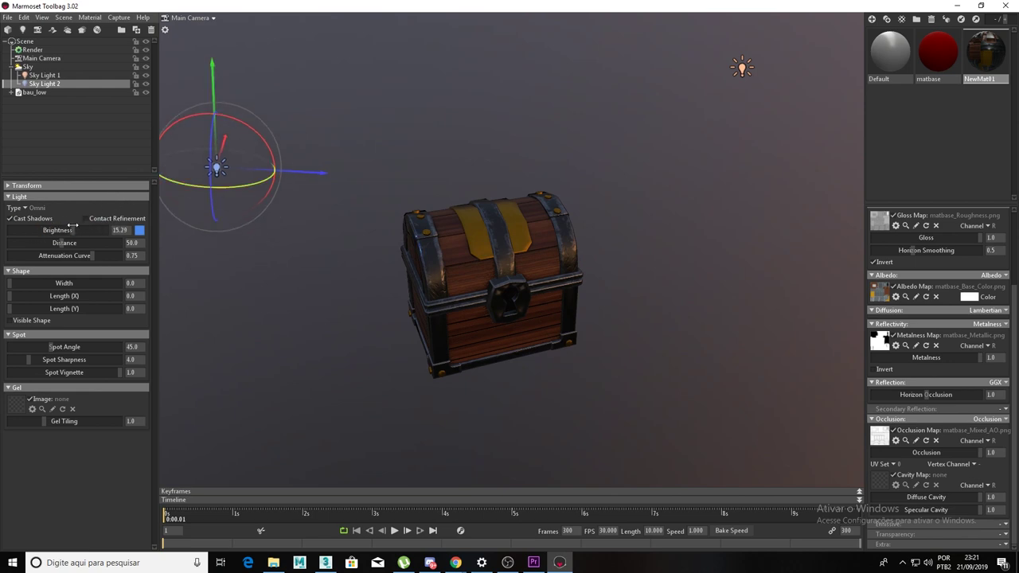
mouse_move(68, 243)
left_mouse_down()
mouse_move(78, 242)
mouse_move(66, 243)
left_mouse_up()
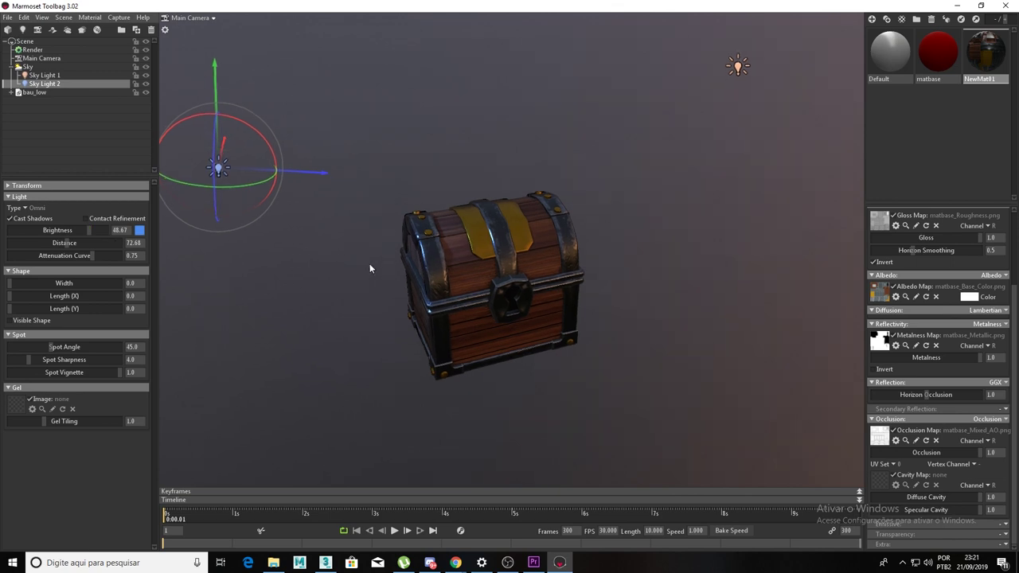
left_click_drag(370, 263, 371, 244)
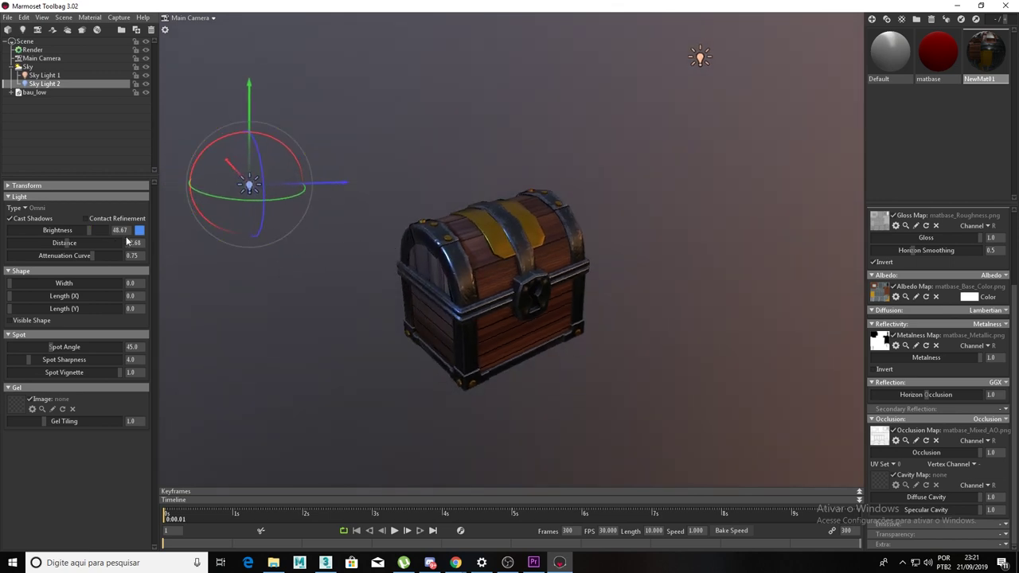
Step: Dim Sky Light 2's brightness to about 21.17
left_click_drag(84, 230, 63, 230)
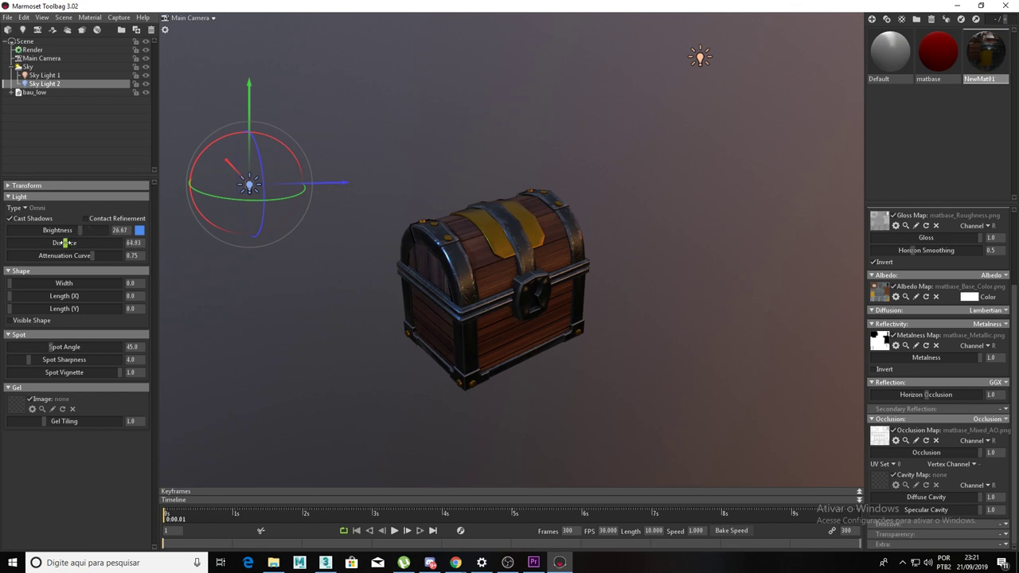
left_click_drag(93, 230, 84, 230)
left_click_drag(373, 289, 357, 244)
left_click(44, 75)
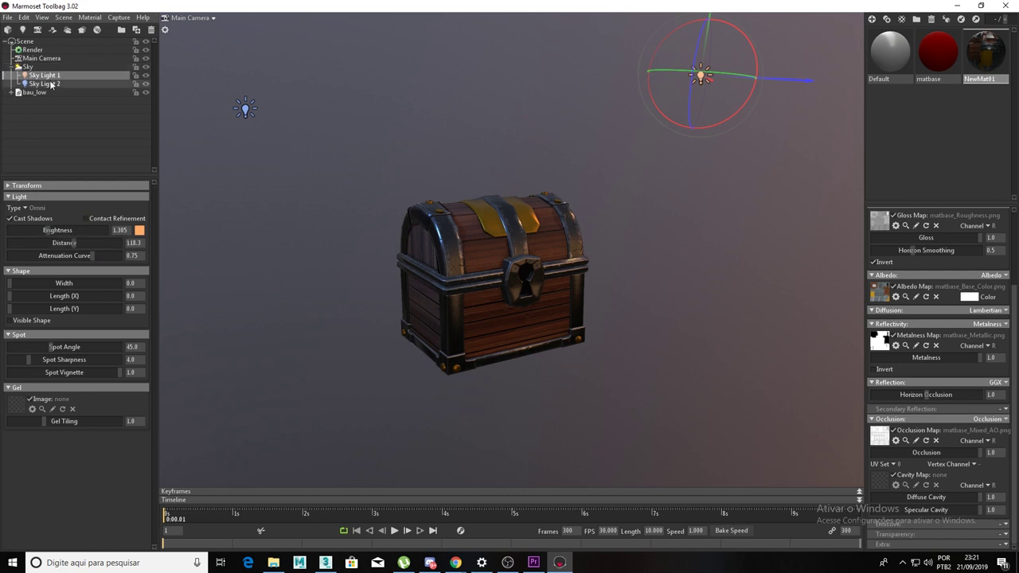
Step: Add Sky Light 3 above the chest as a white omni light
left_click(28, 66)
left_click(71, 256)
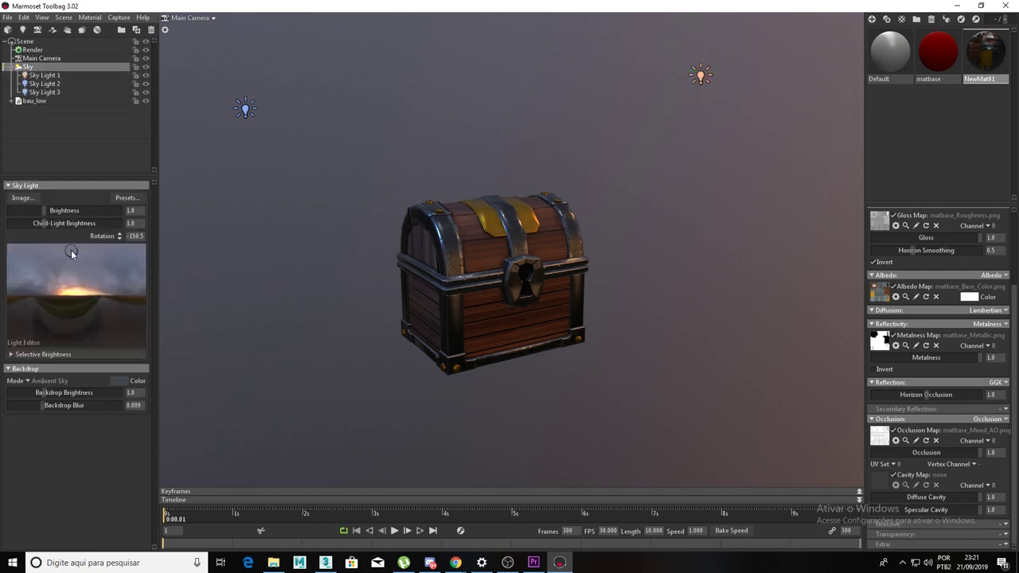
left_click(47, 92)
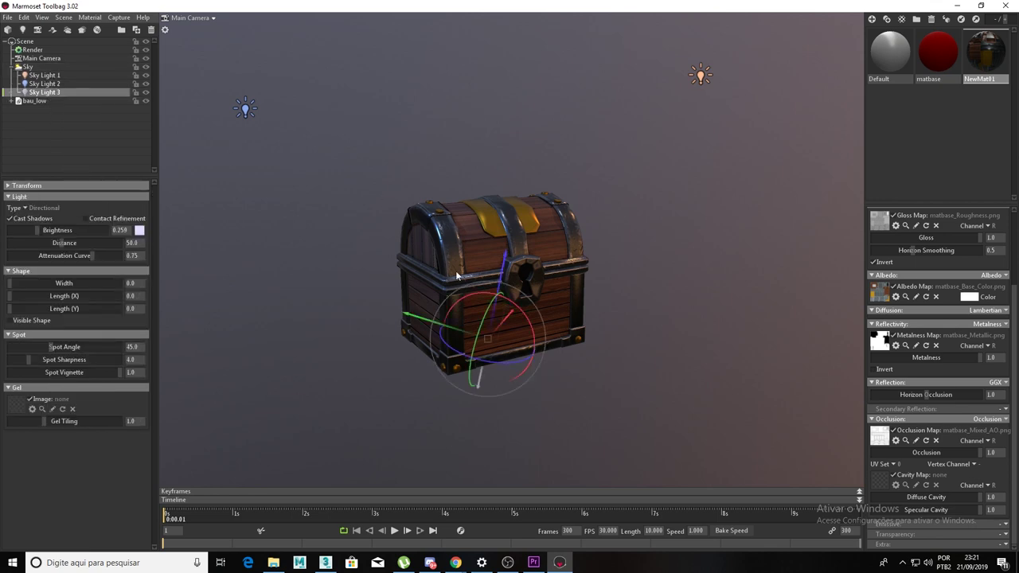
left_click_drag(503, 260, 519, 35)
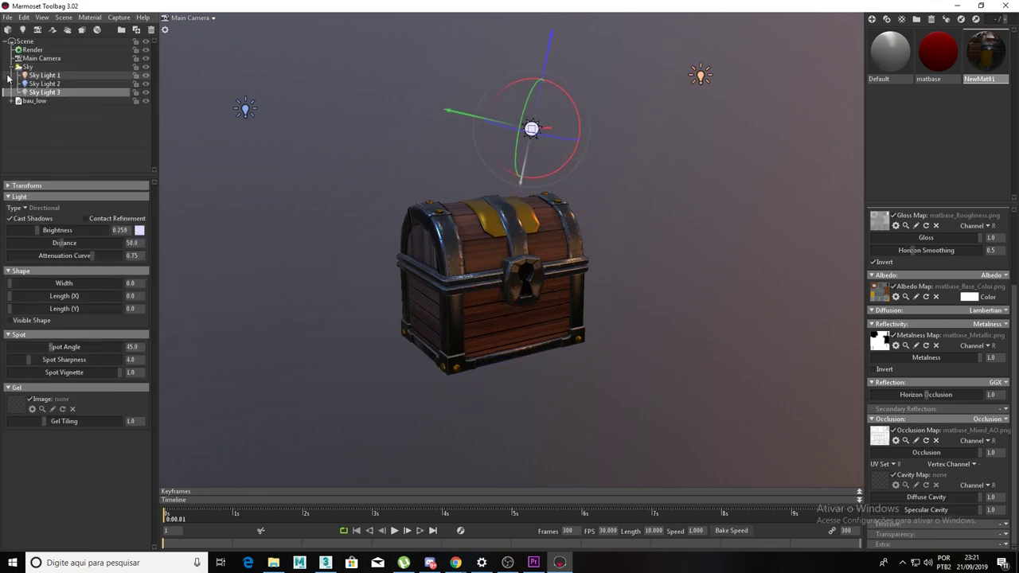
left_click(25, 208)
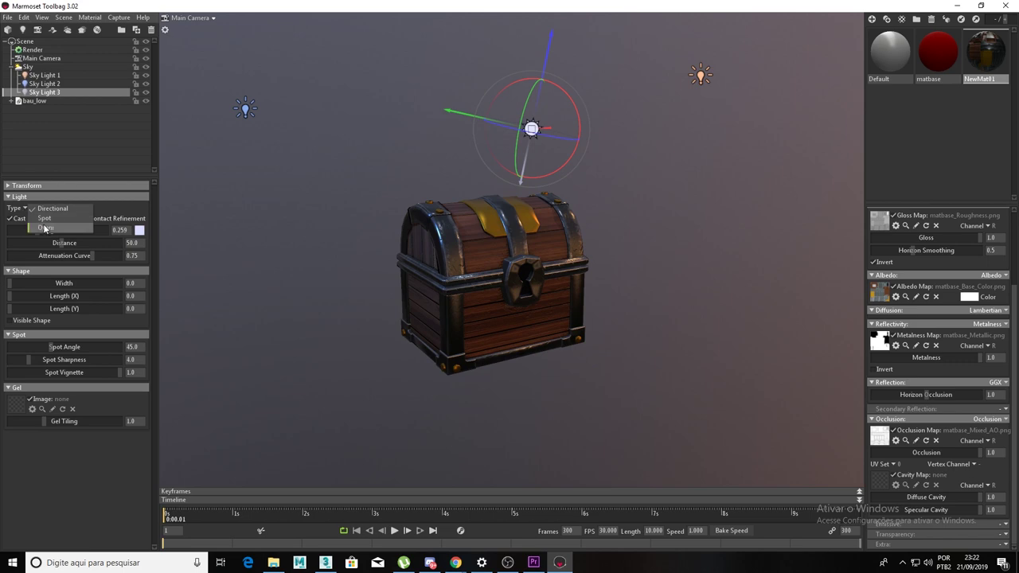
left_click(46, 228)
left_click(139, 230)
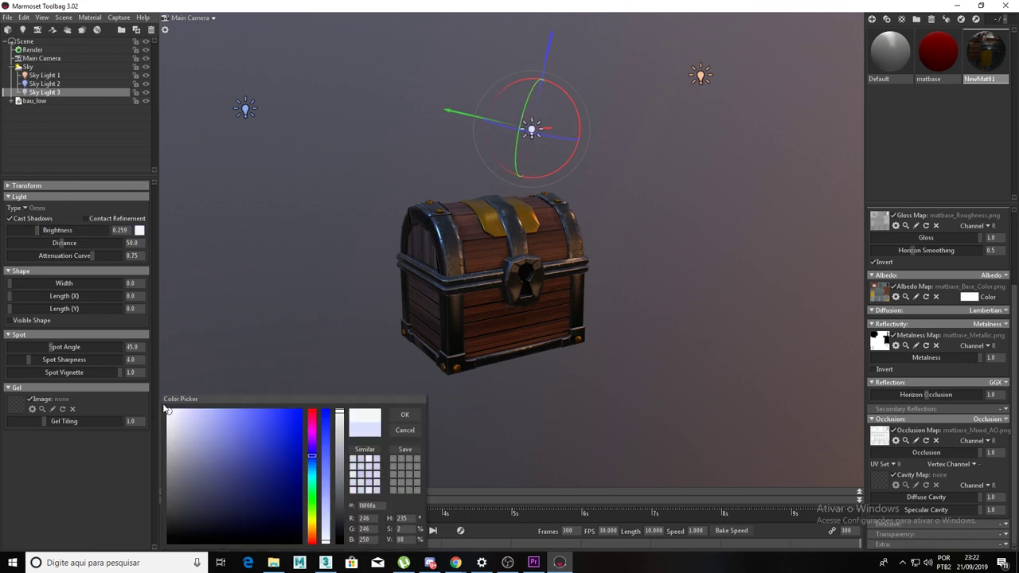
left_click(405, 413)
Step: Move Sky Light 3 higher and left, and raise its distance to 93.44
mouse_move(486, 235)
left_mouse_down()
mouse_move(563, 68)
mouse_move(448, 235)
mouse_move(454, 334)
left_mouse_up()
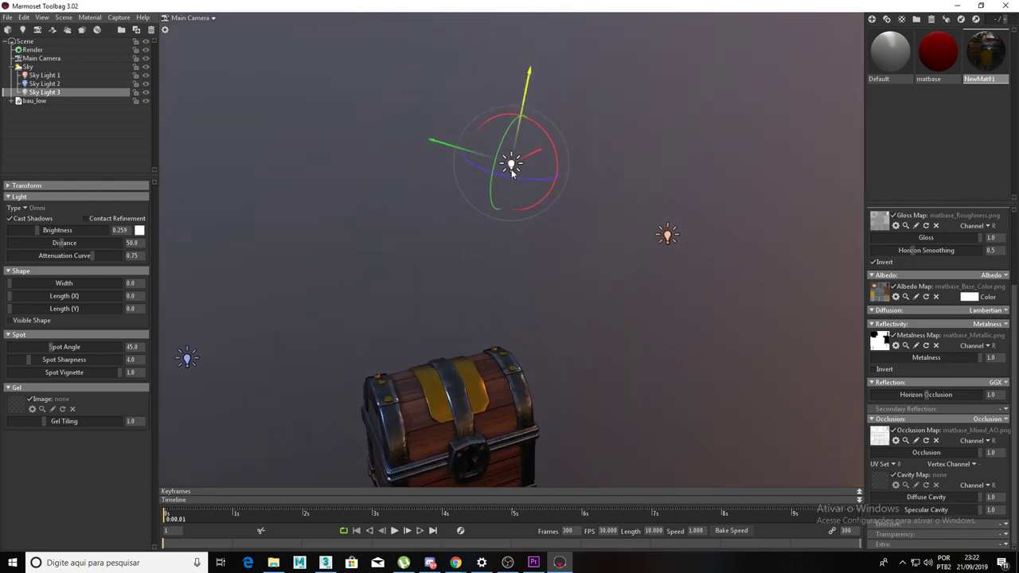
mouse_move(433, 199)
left_mouse_down()
mouse_move(356, 124)
mouse_move(424, 198)
mouse_move(422, 343)
mouse_move(513, 370)
mouse_move(483, 345)
left_mouse_up()
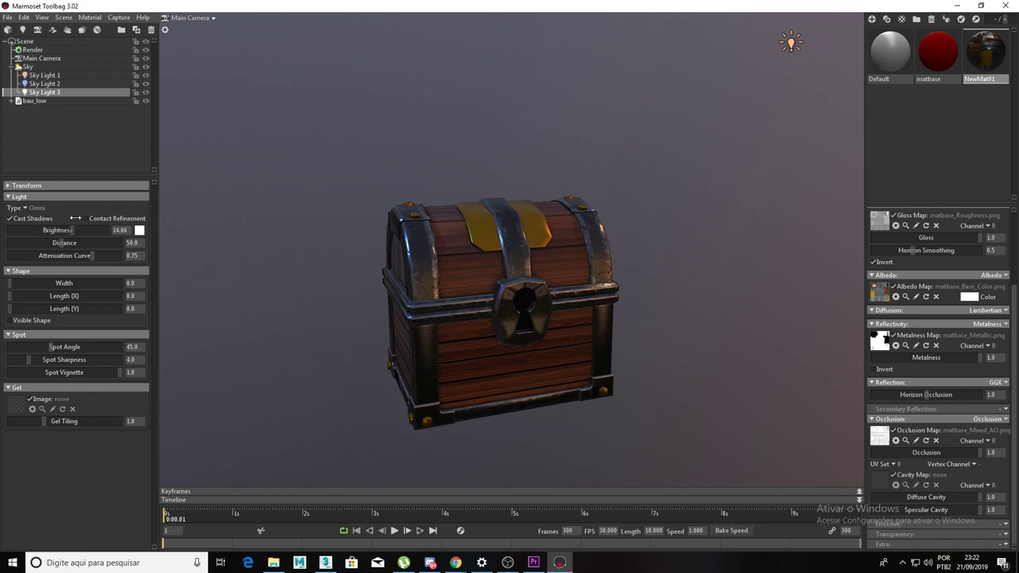
left_click_drag(64, 249, 70, 233)
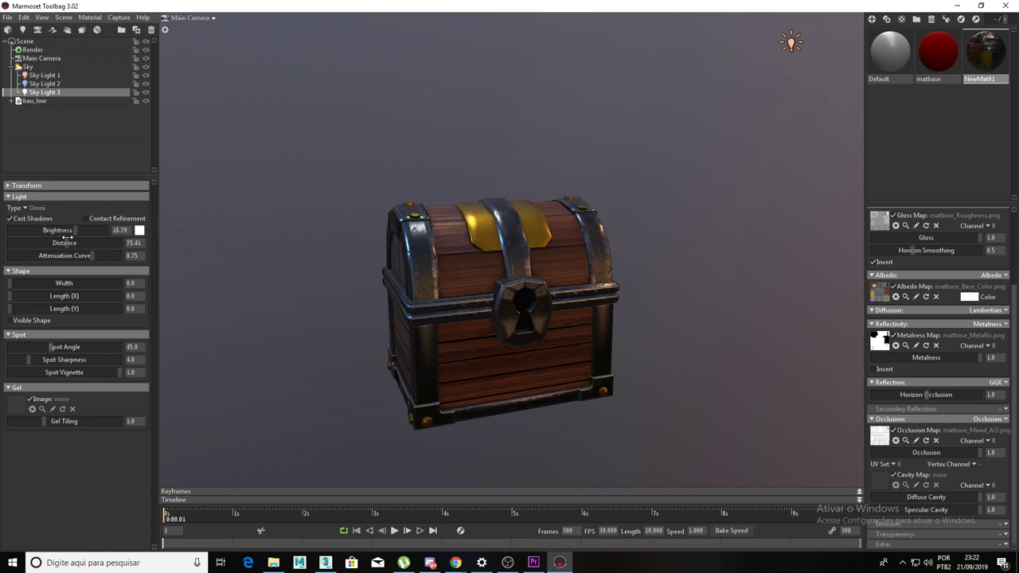
left_click_drag(70, 231, 71, 231)
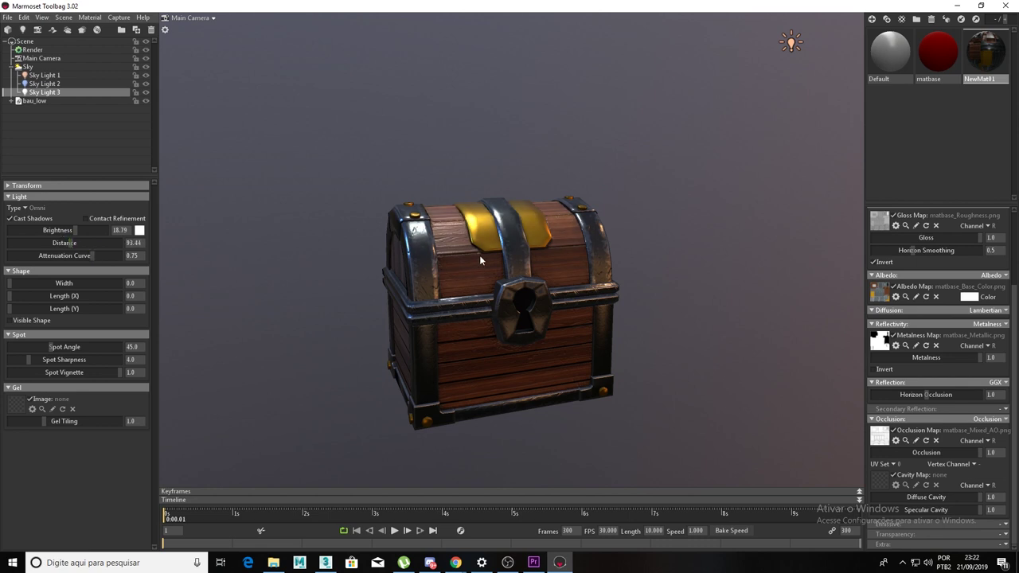
scroll(480, 259, "down", 5)
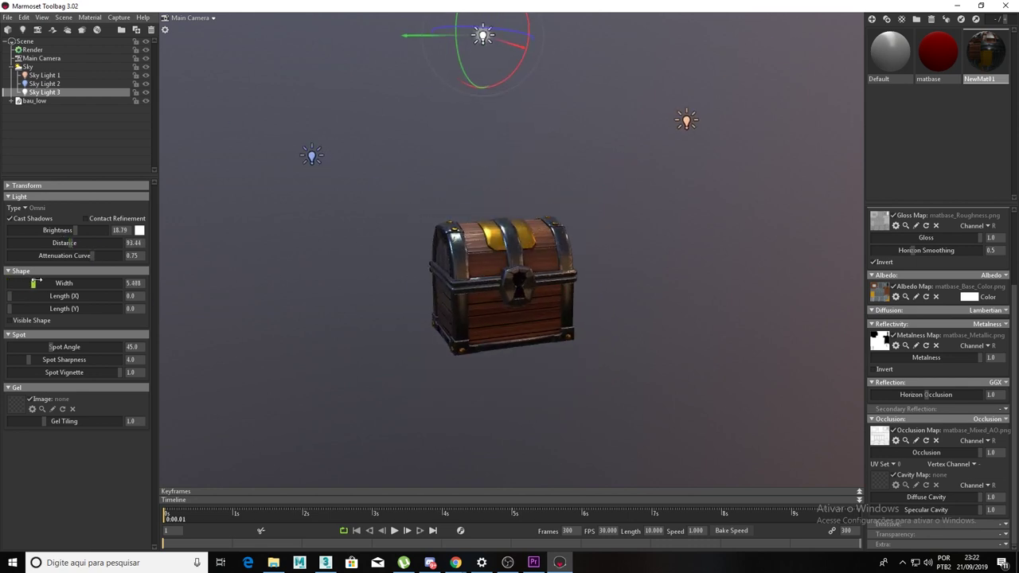
Step: Widen Sky Light 3 to 10.84 and slide the bar light along X above the chest
mouse_move(35, 284)
left_mouse_down()
mouse_move(42, 296)
mouse_move(79, 283)
left_mouse_up()
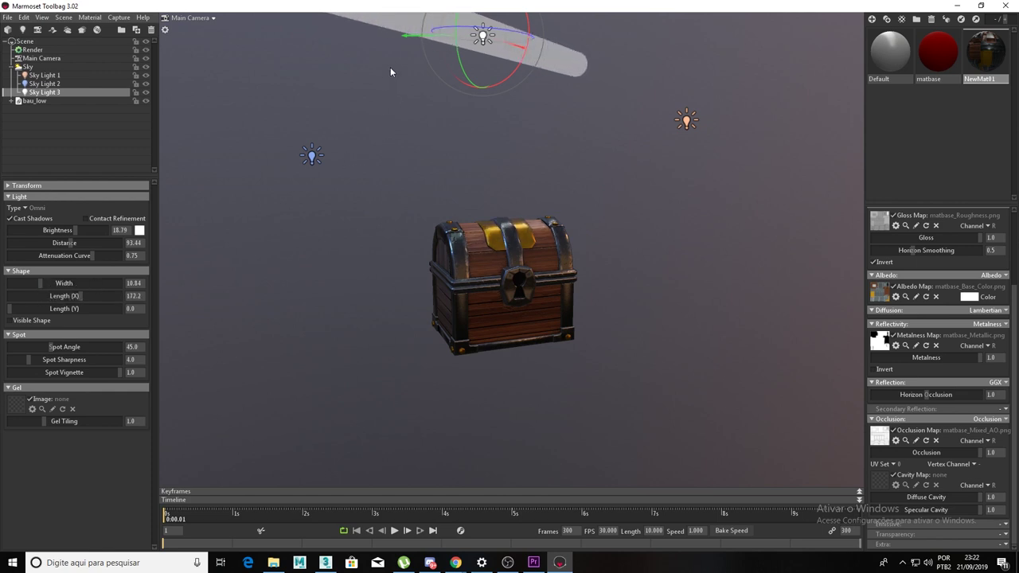
left_click_drag(405, 40, 510, 42)
scroll(538, 310, "up", 2)
scroll(567, 341, "up", 2)
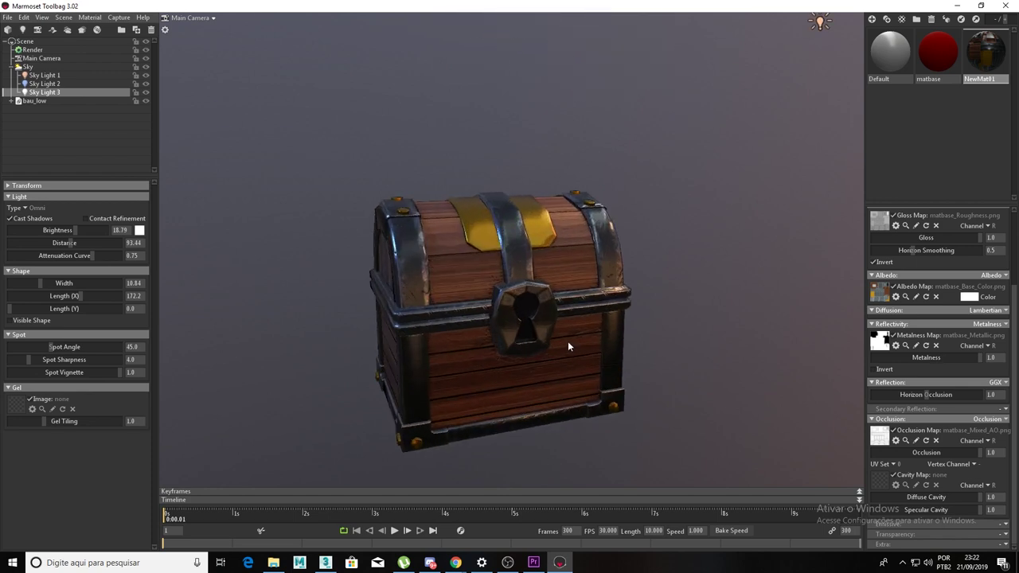
scroll(557, 308, "up", 2)
mouse_move(557, 308)
left_mouse_down()
mouse_move(576, 286)
mouse_move(504, 283)
mouse_move(524, 299)
mouse_move(551, 252)
mouse_move(530, 291)
mouse_move(543, 242)
mouse_move(486, 272)
left_mouse_up()
scroll(541, 293, "down", 5)
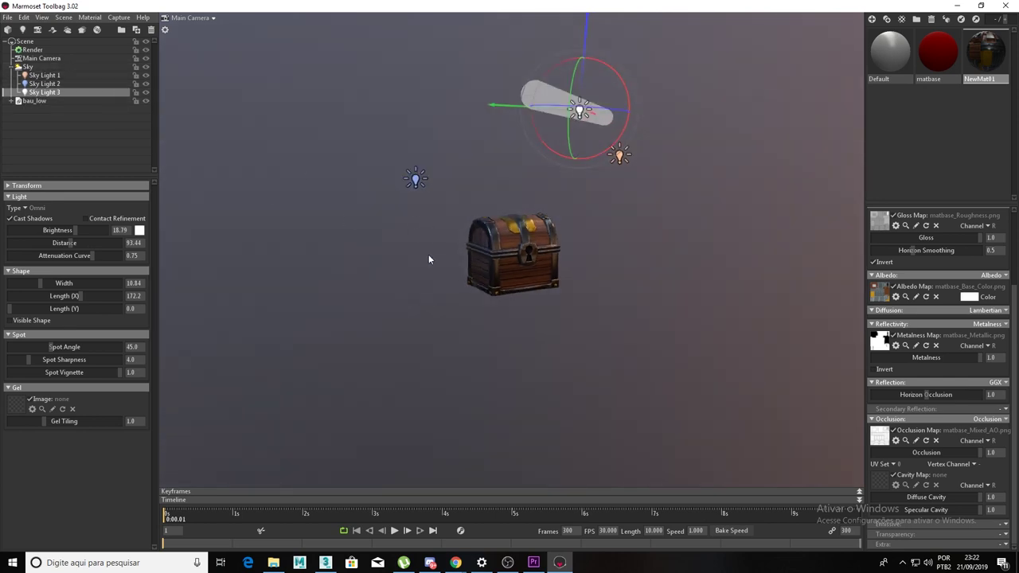
mouse_move(457, 283)
left_mouse_down()
mouse_move(324, 285)
mouse_move(609, 277)
mouse_move(525, 289)
mouse_move(386, 284)
mouse_move(398, 282)
left_mouse_up()
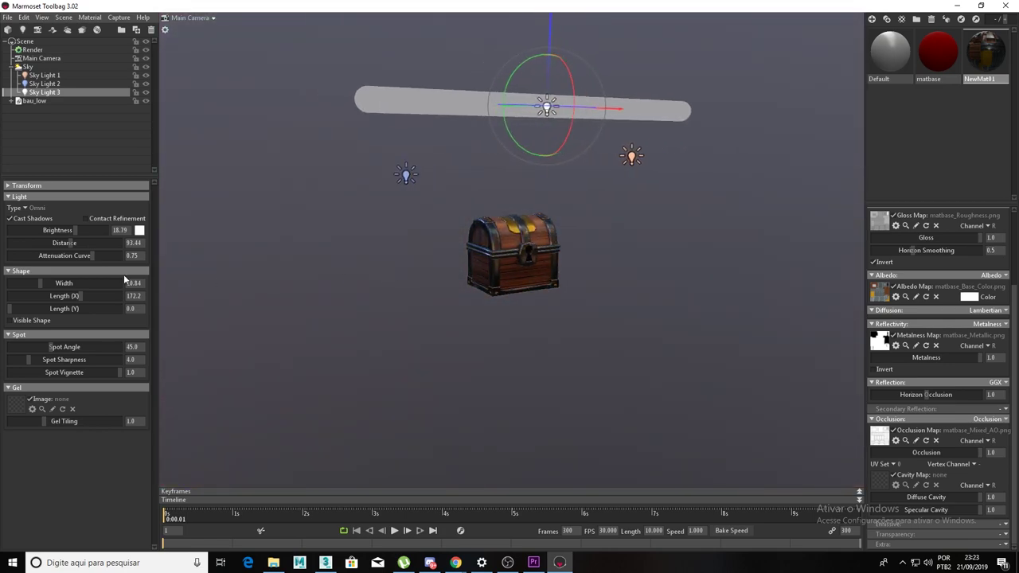
left_click(44, 75)
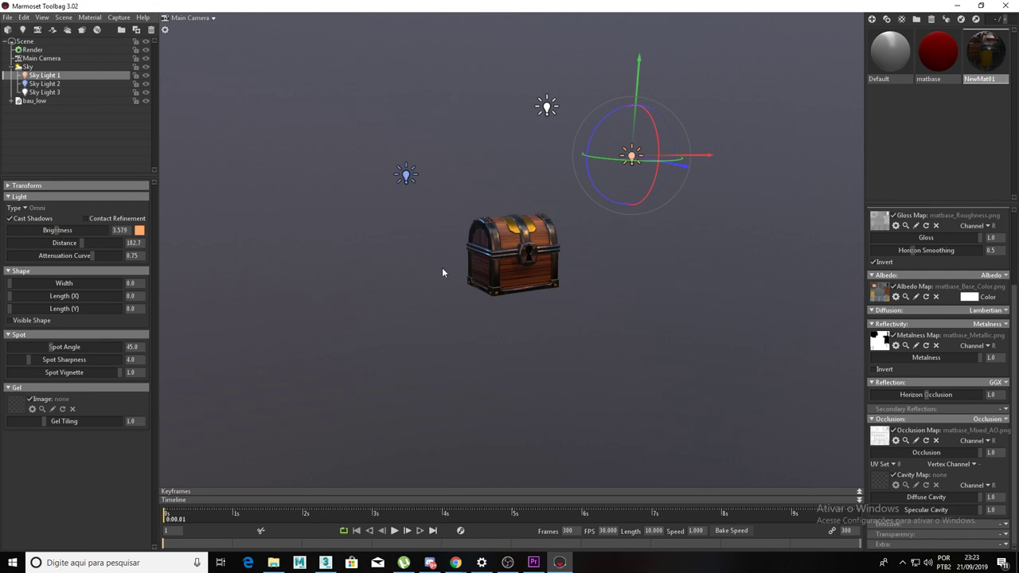
Step: Set the backdrop mode to Color with dark grey #262626
mouse_move(443, 274)
left_mouse_down()
mouse_move(514, 287)
mouse_move(483, 289)
mouse_move(489, 278)
left_mouse_up()
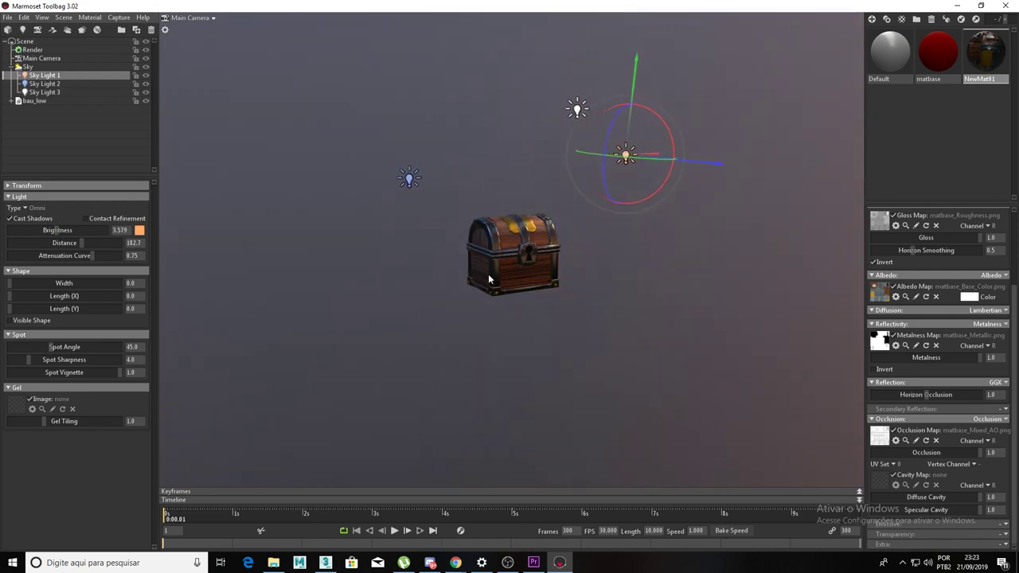
scroll(489, 279, "up", 5)
scroll(550, 323, "up", 5)
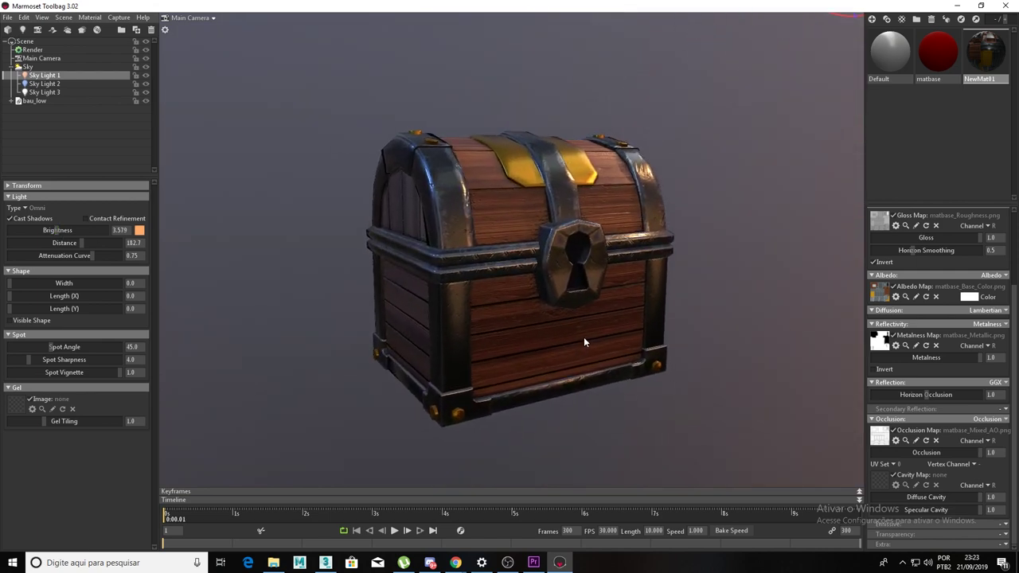
left_click_drag(583, 337, 575, 316)
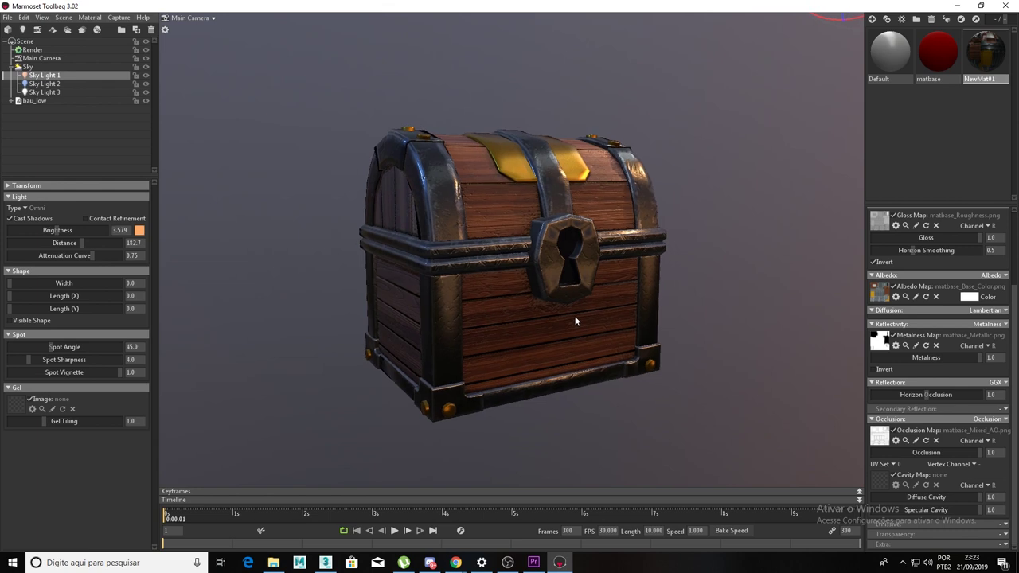
left_click(32, 66)
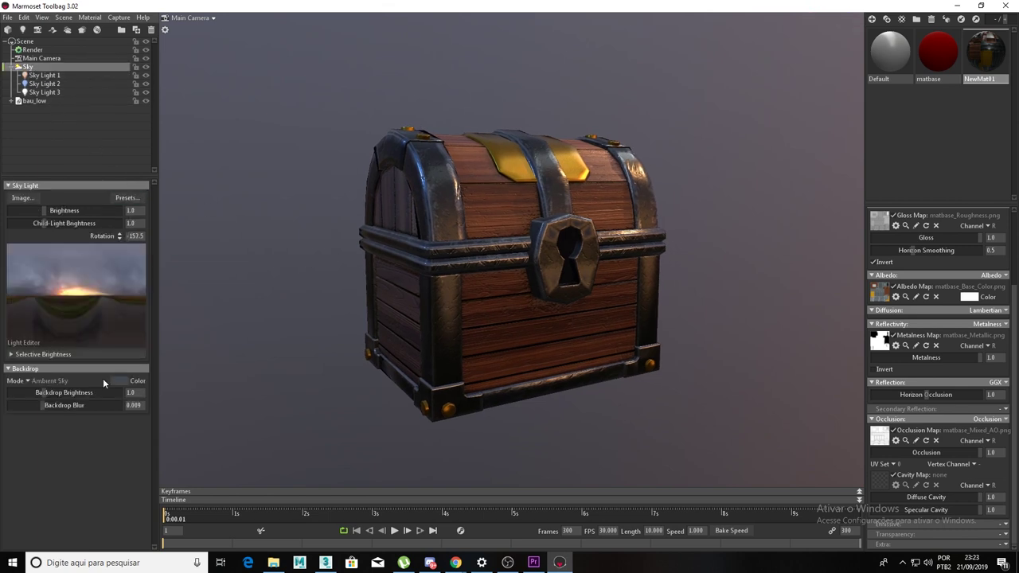
left_click(29, 382)
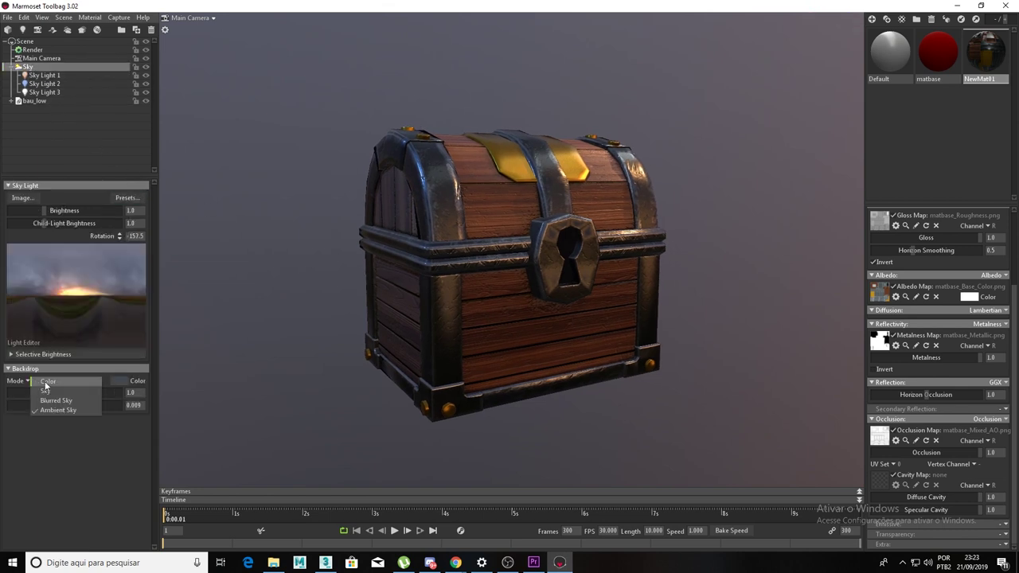
left_click(46, 382)
left_click(119, 381)
mouse_move(182, 496)
left_mouse_down()
mouse_move(157, 544)
mouse_move(277, 496)
mouse_move(201, 434)
mouse_move(168, 448)
mouse_move(145, 539)
mouse_move(134, 527)
mouse_move(126, 540)
mouse_move(116, 528)
left_mouse_up()
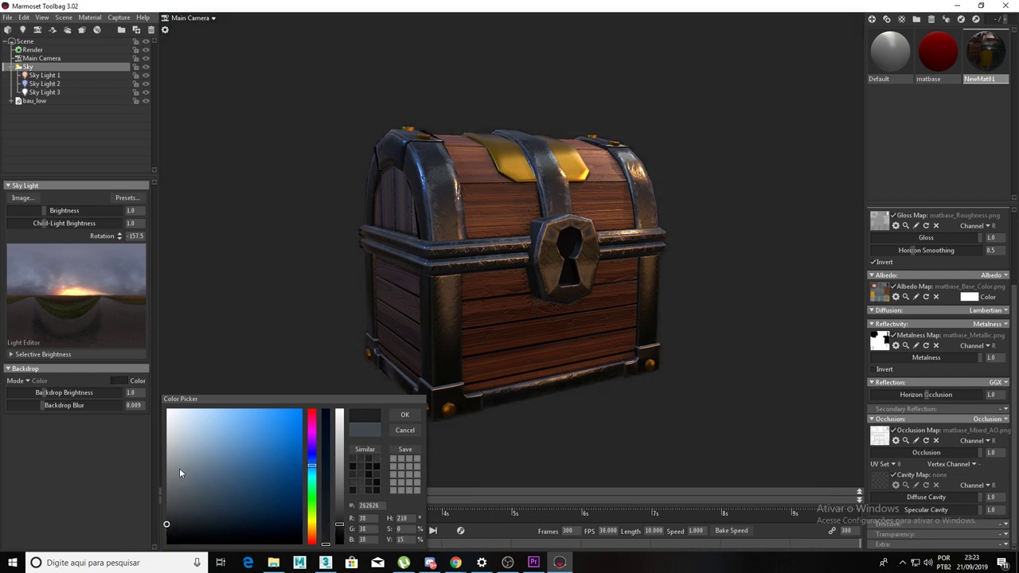
left_click(405, 414)
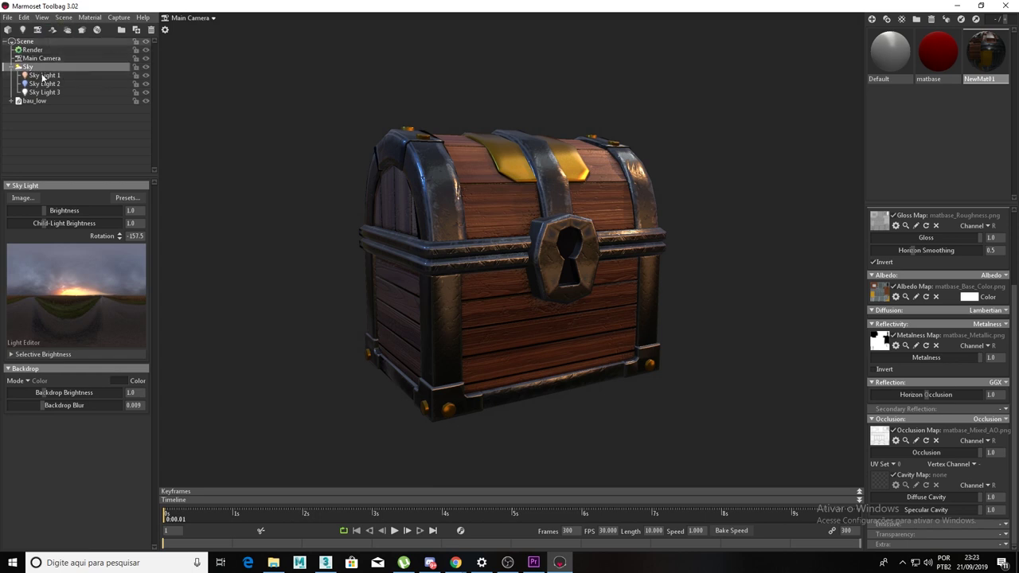
left_click(34, 101)
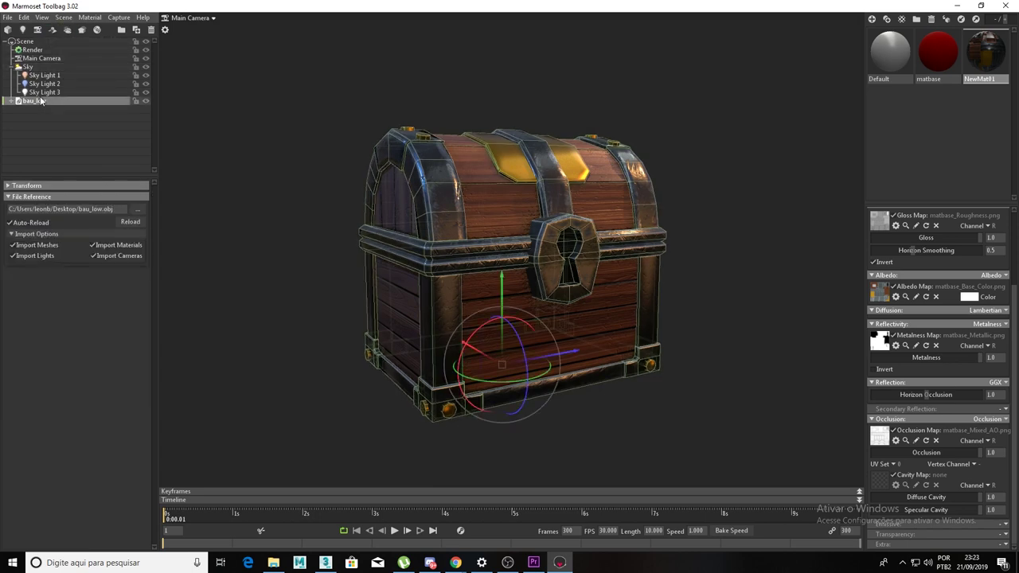
Step: Add Shadow Catcher 1 under the chest and rotate the sky lighting around it
left_click(52, 30)
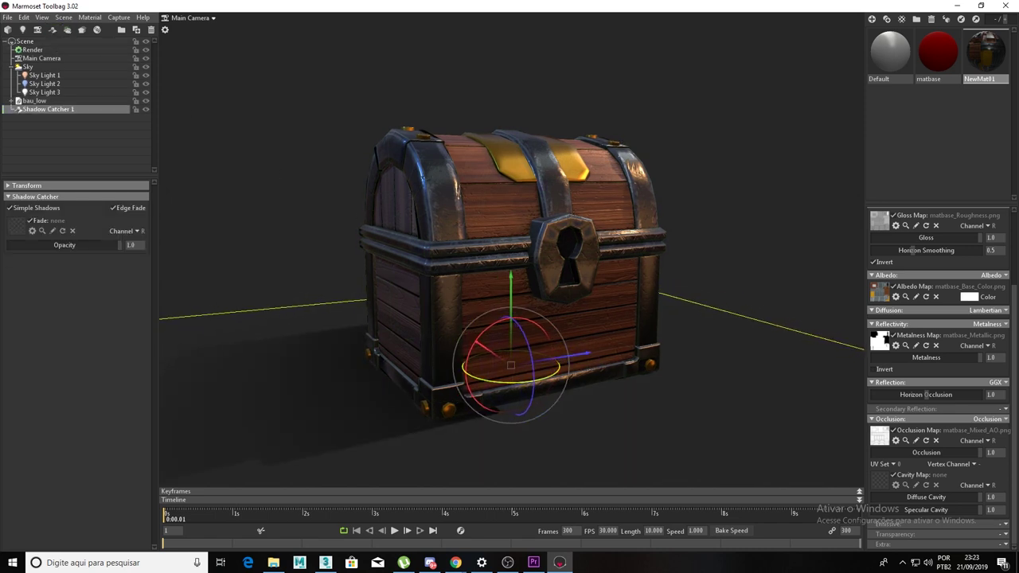
scroll(496, 339, "down", 2)
scroll(493, 337, "down", 1)
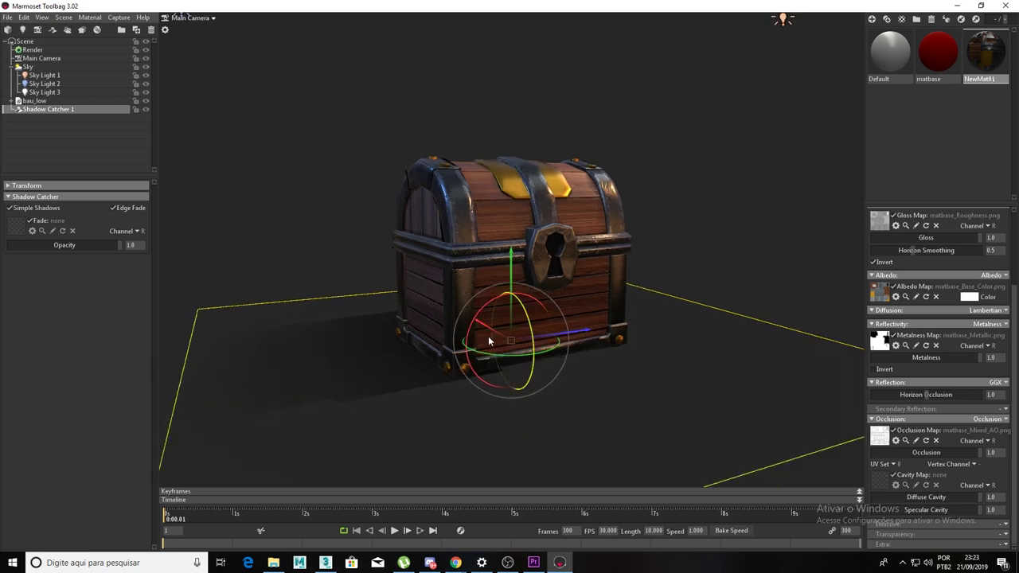
scroll(483, 334, "up", 1)
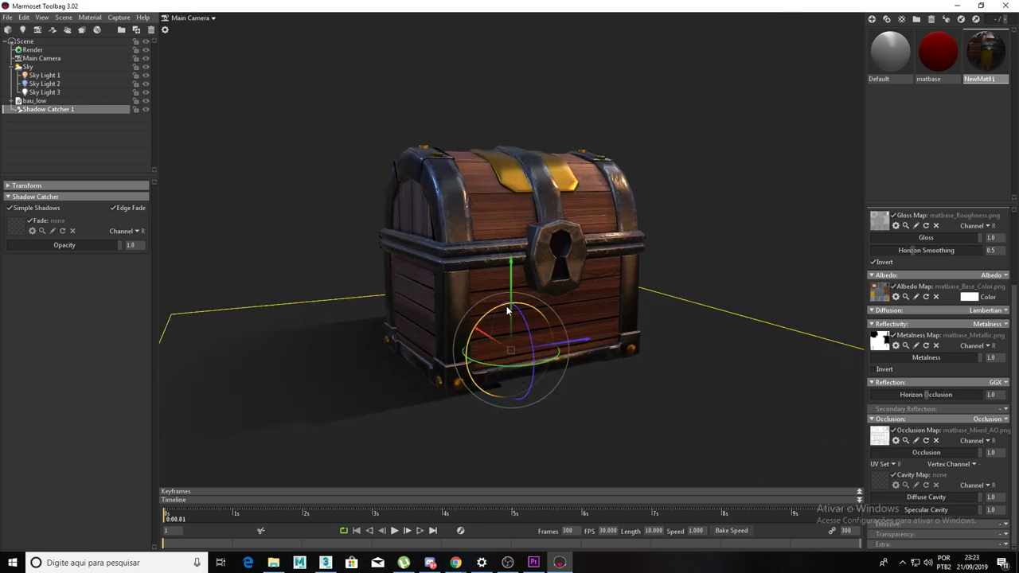
mouse_move(369, 316)
right_mouse_down("shift")
mouse_move(719, 306)
mouse_move(652, 308)
mouse_move(679, 297)
mouse_move(505, 324)
mouse_move(300, 374)
mouse_move(309, 343)
right_mouse_up("shift")
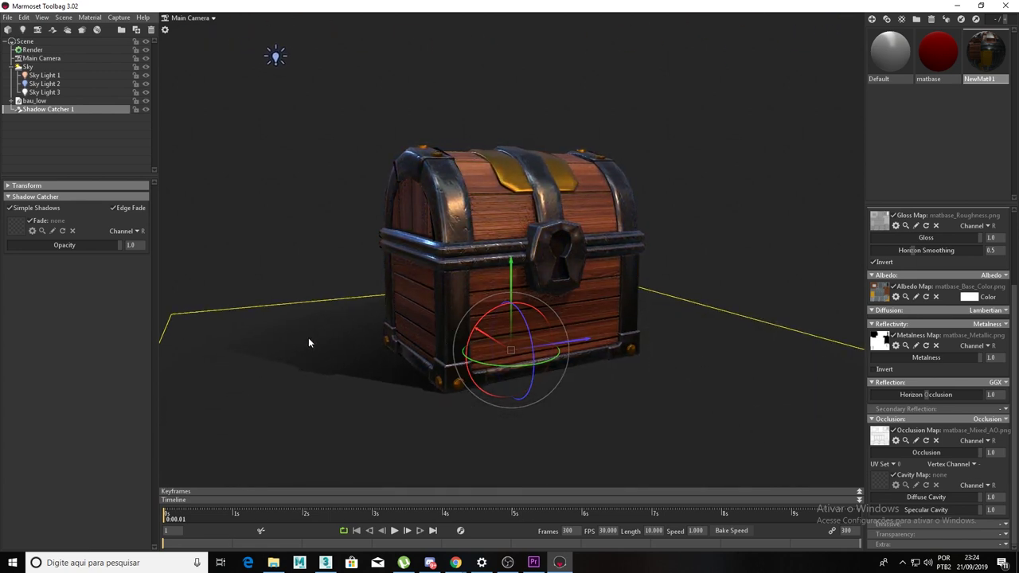
mouse_move(378, 284)
left_mouse_down()
mouse_move(406, 293)
mouse_move(302, 239)
mouse_move(405, 249)
mouse_move(415, 233)
mouse_move(445, 234)
left_mouse_up()
left_click(282, 230)
scroll(426, 237, "up", 2)
scroll(435, 242, "up", 2)
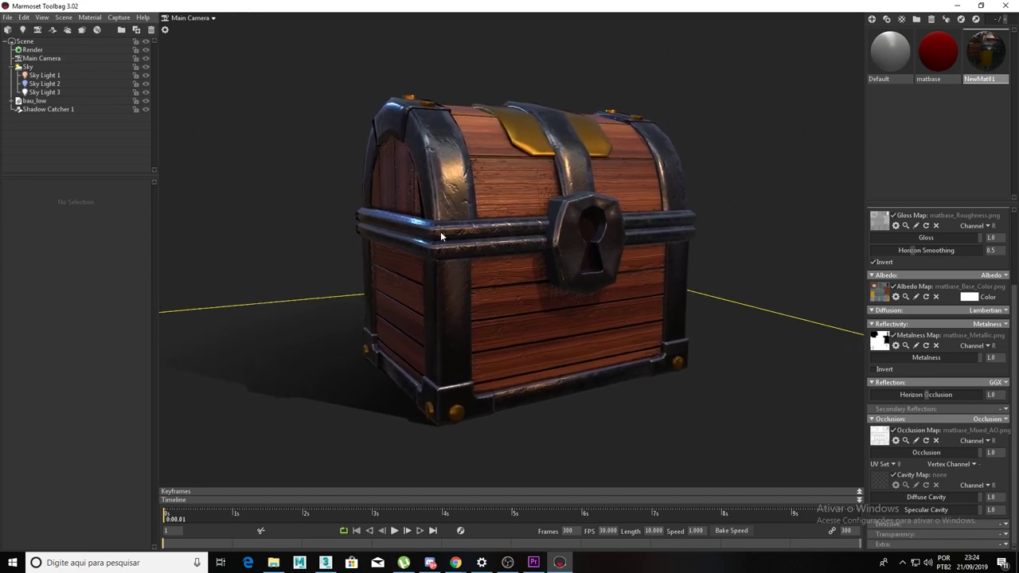
scroll(440, 230, "up", 2)
scroll(500, 255, "up", 3)
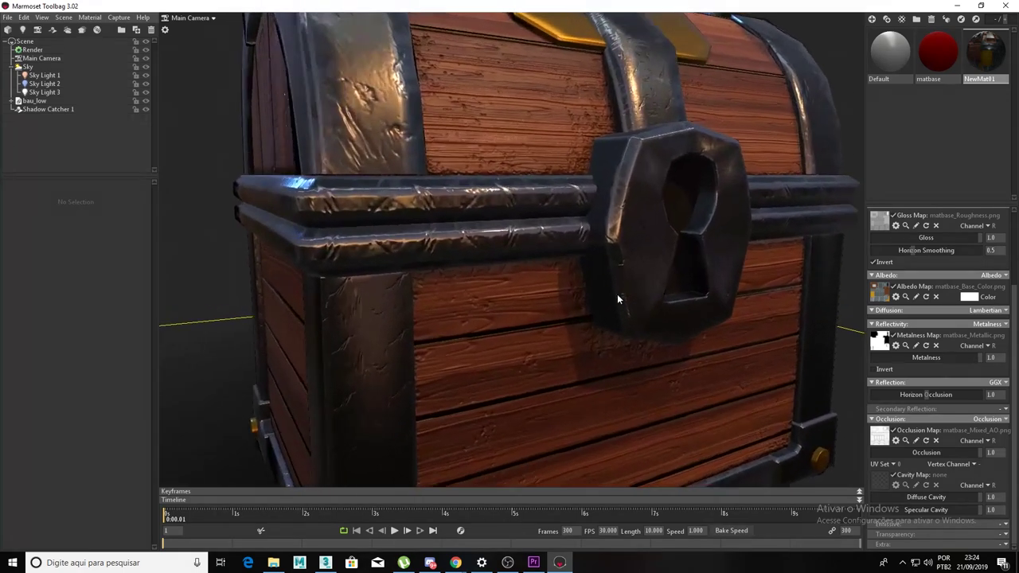
scroll(617, 300, "up", 2)
mouse_move(467, 284)
left_mouse_down()
mouse_move(472, 258)
mouse_move(452, 260)
mouse_move(459, 284)
left_mouse_up()
scroll(460, 285, "down", 3)
scroll(462, 255, "down", 3)
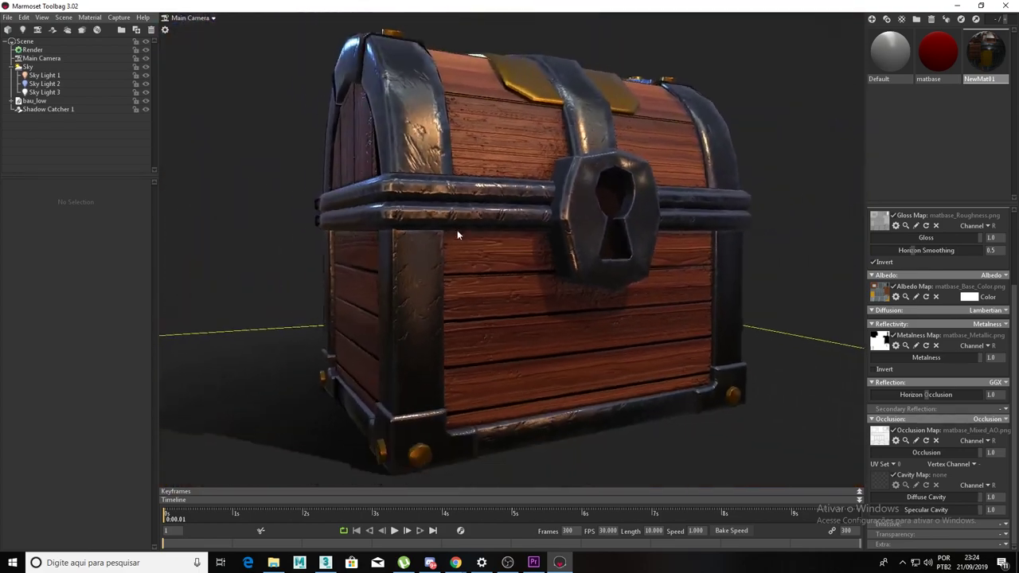
scroll(456, 231, "down", 2)
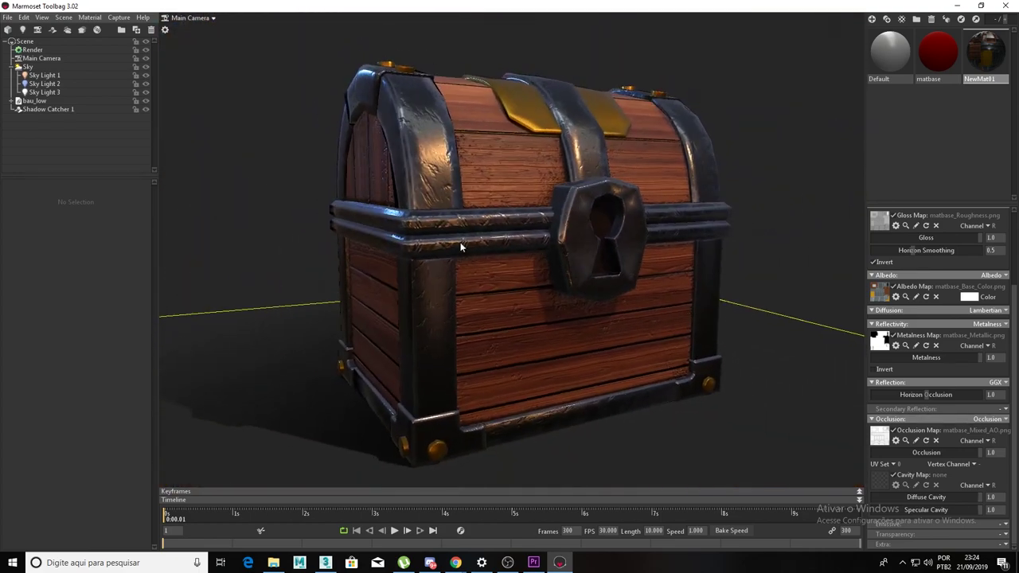
mouse_move(460, 248)
left_mouse_down()
mouse_move(471, 253)
mouse_move(467, 230)
mouse_move(477, 237)
mouse_move(456, 234)
left_mouse_up()
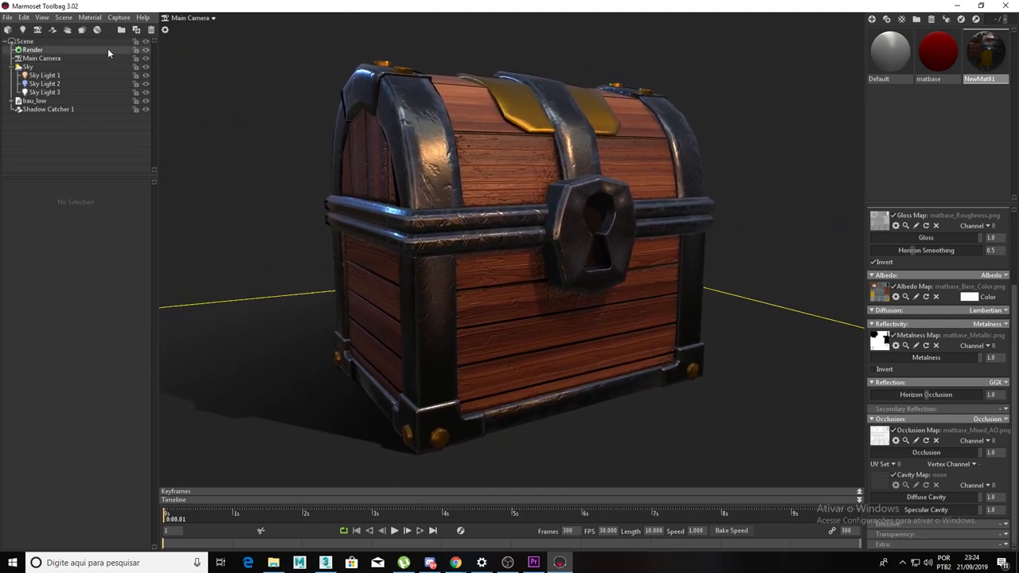
Step: Enable Main Camera depth of field at focus distance 54.07, raising near blur and lowering far blur
left_click(37, 60)
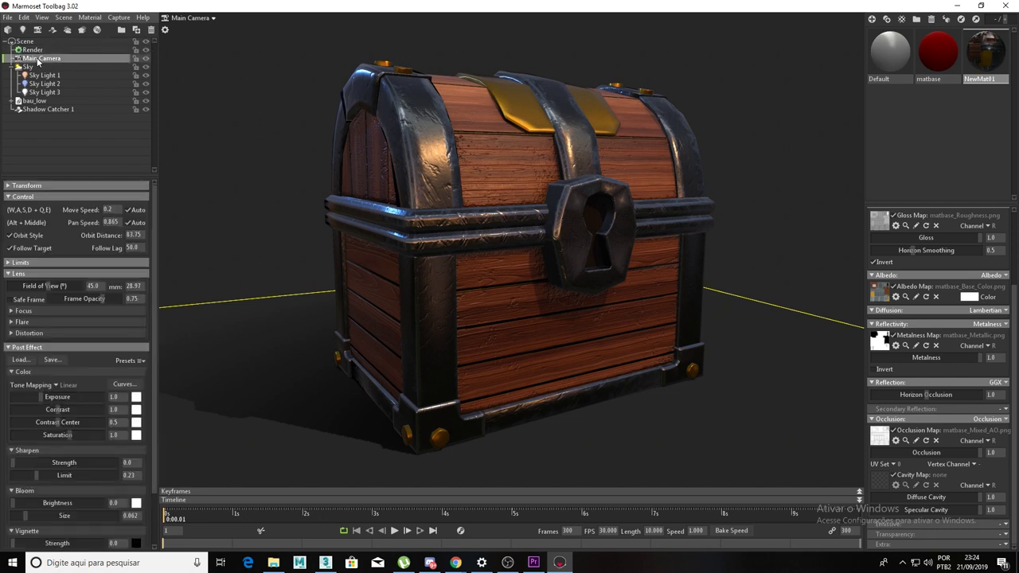
left_click(10, 312)
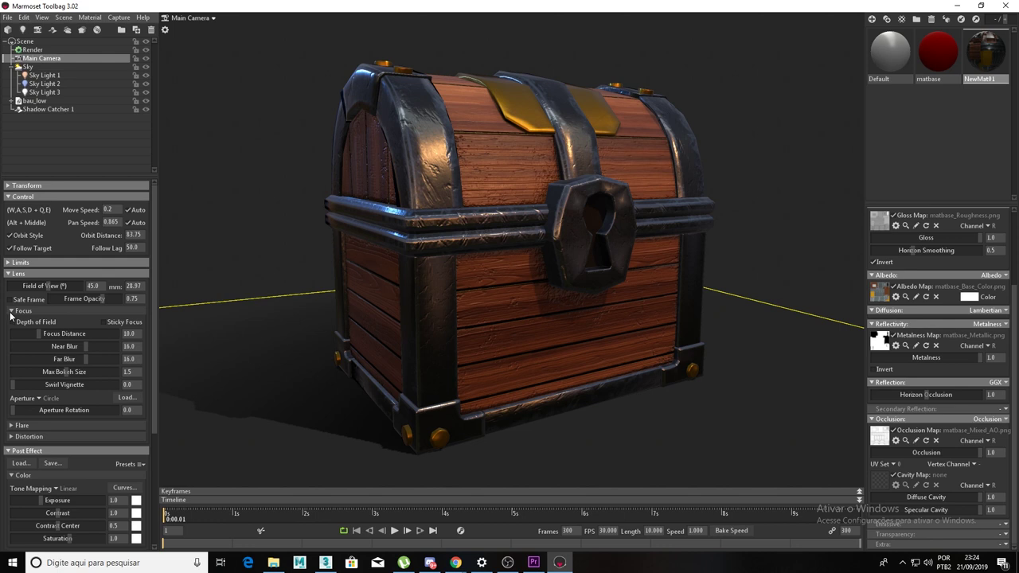
left_click(32, 323)
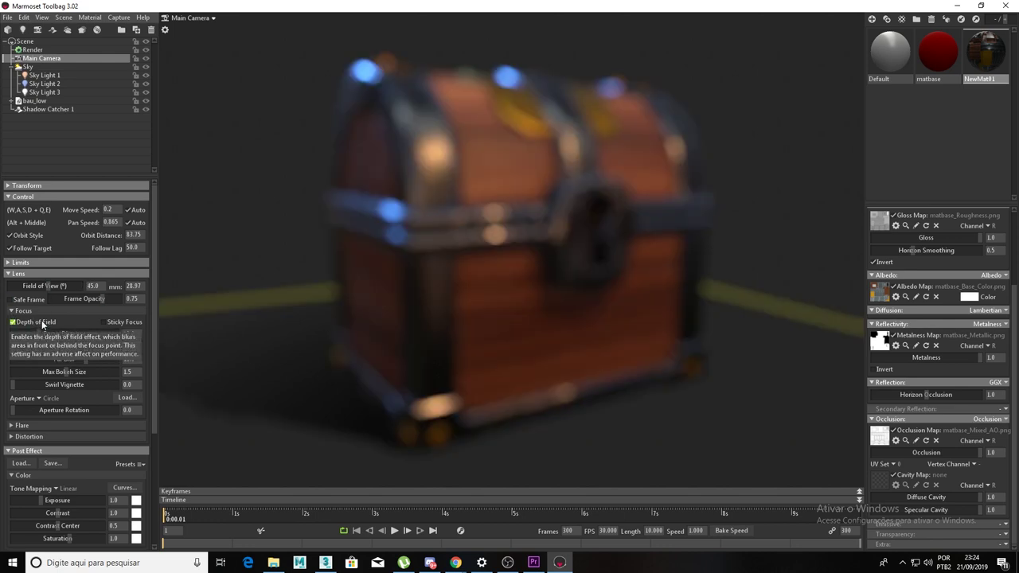
mouse_move(64, 333)
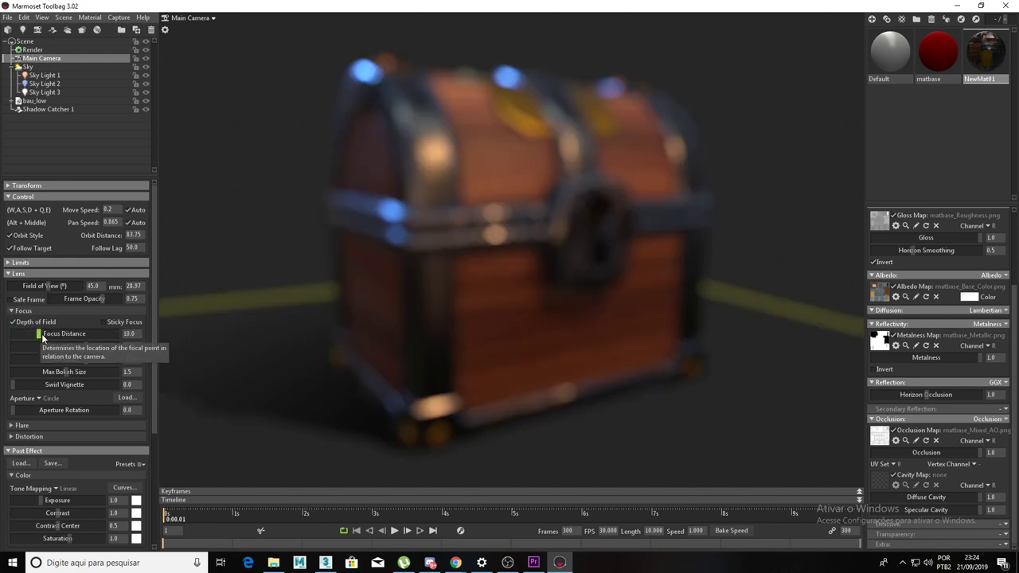
left_click_drag(43, 338, 48, 334)
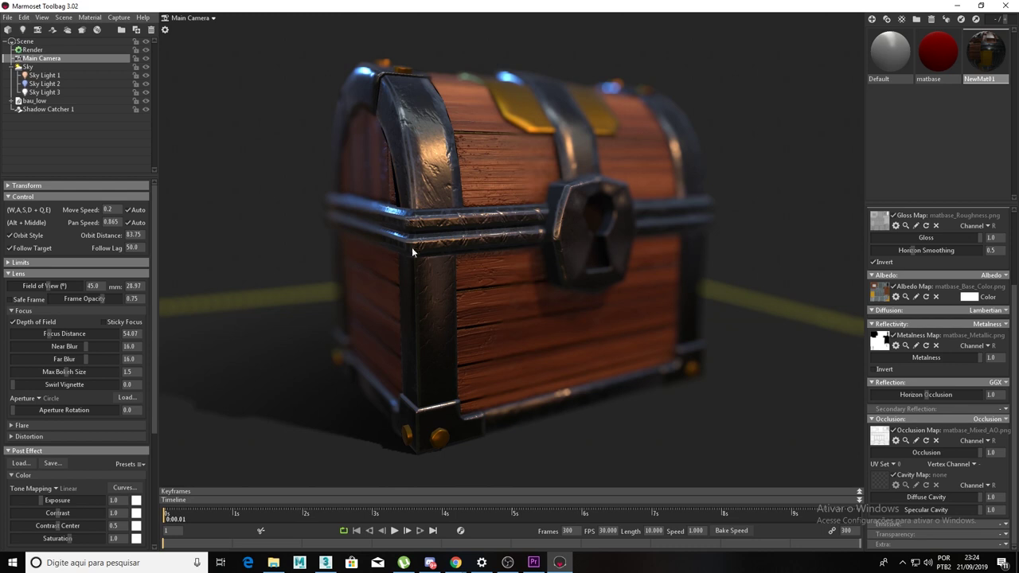
left_click_drag(416, 256, 412, 256)
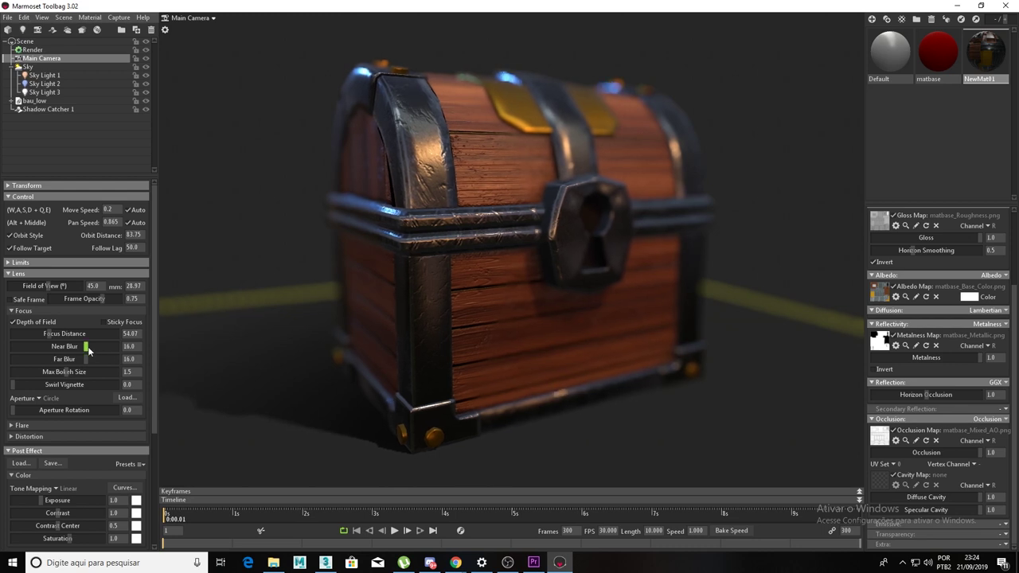
mouse_move(80, 347)
left_mouse_down()
mouse_move(95, 346)
mouse_move(56, 359)
mouse_move(112, 347)
mouse_move(23, 346)
mouse_move(114, 346)
mouse_move(63, 359)
left_mouse_up()
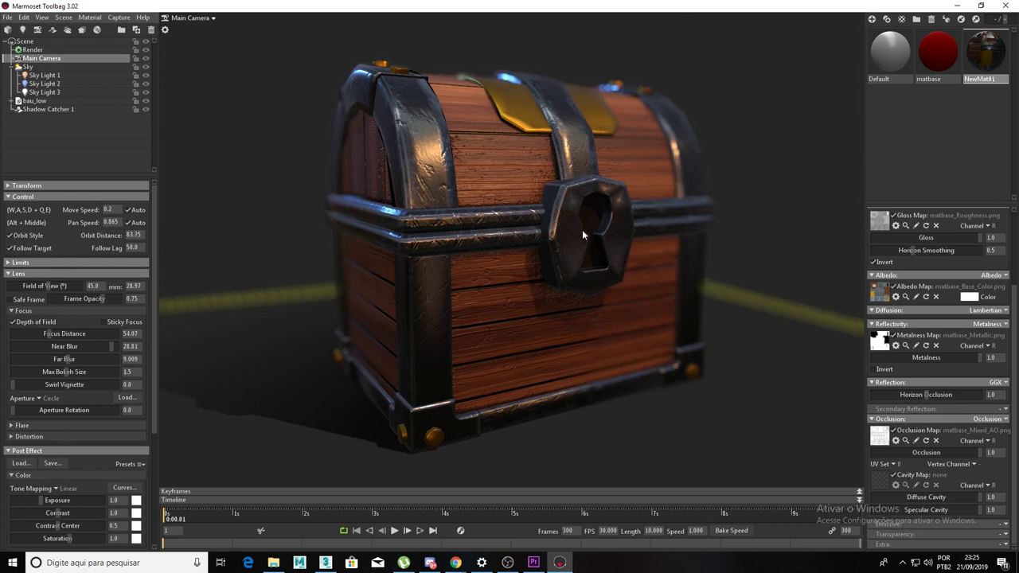
mouse_move(70, 359)
left_mouse_down()
mouse_move(95, 352)
mouse_move(47, 334)
left_mouse_up()
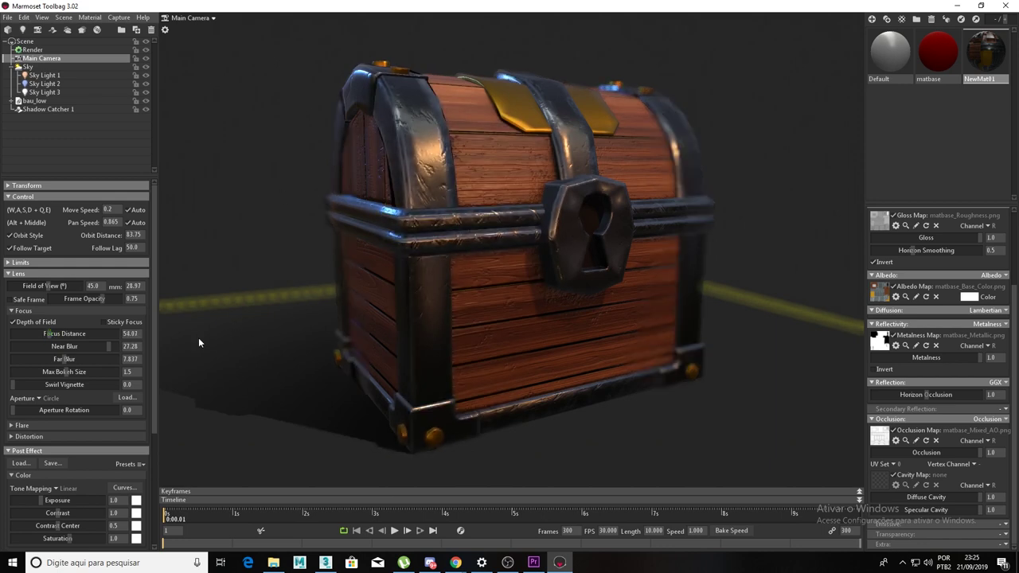
left_click(9, 274)
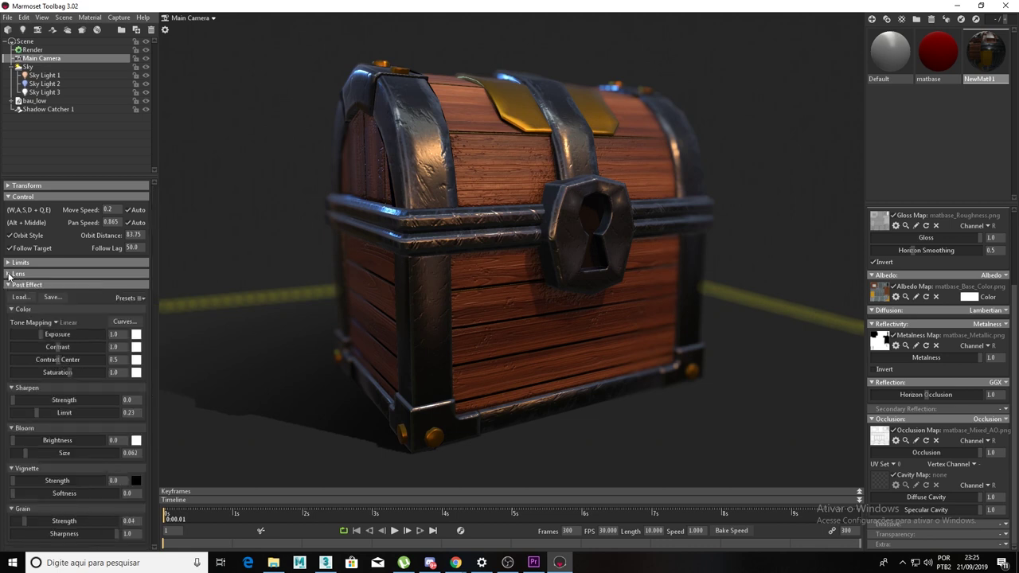
left_click(9, 274)
type("50")
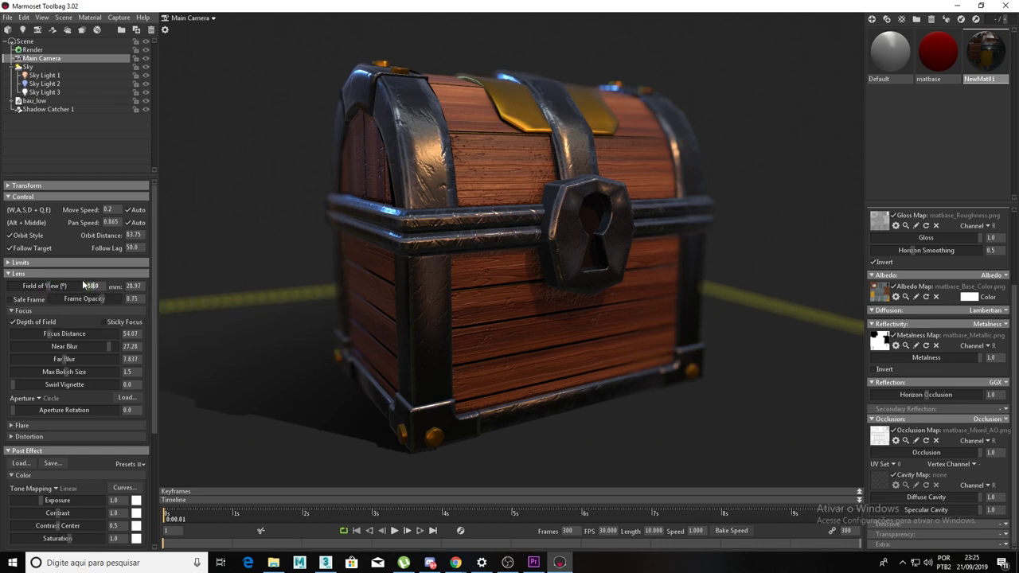
type("80")
Step: Widen the field of view, refocus at 31.67 and lower far blur to 4.438
key("Return")
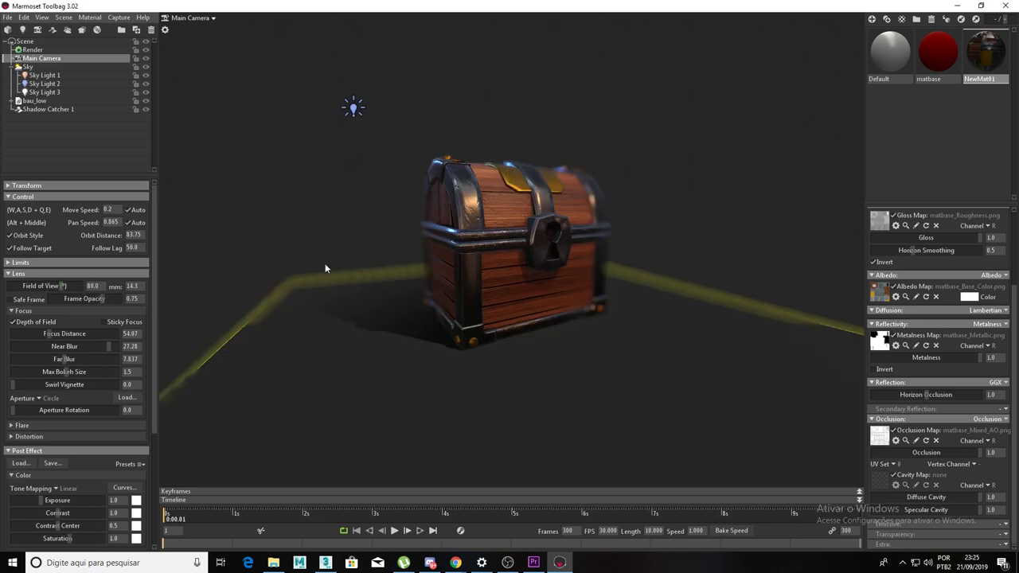
left_click_drag(387, 266, 464, 308)
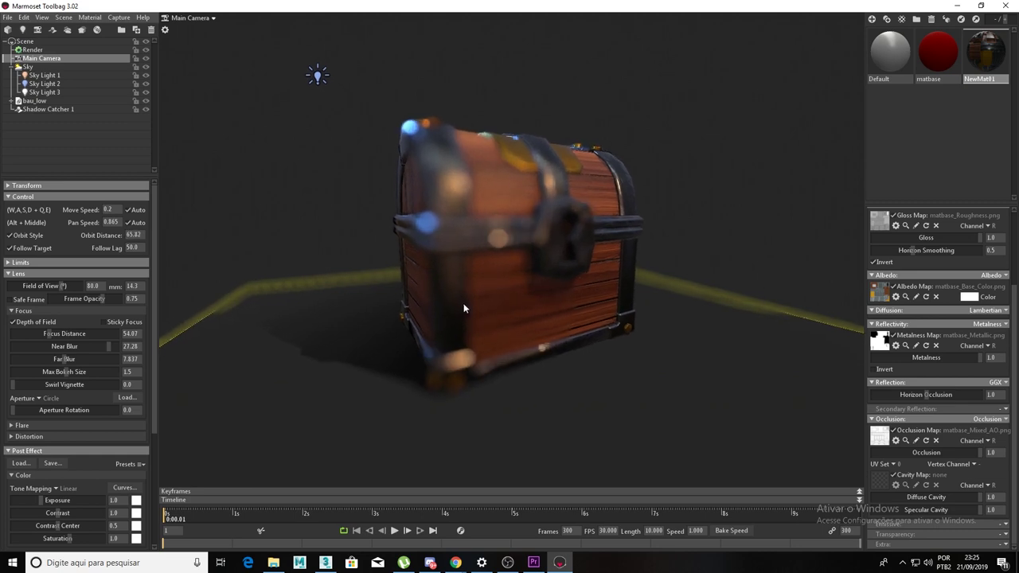
left_click_drag(464, 308, 503, 319)
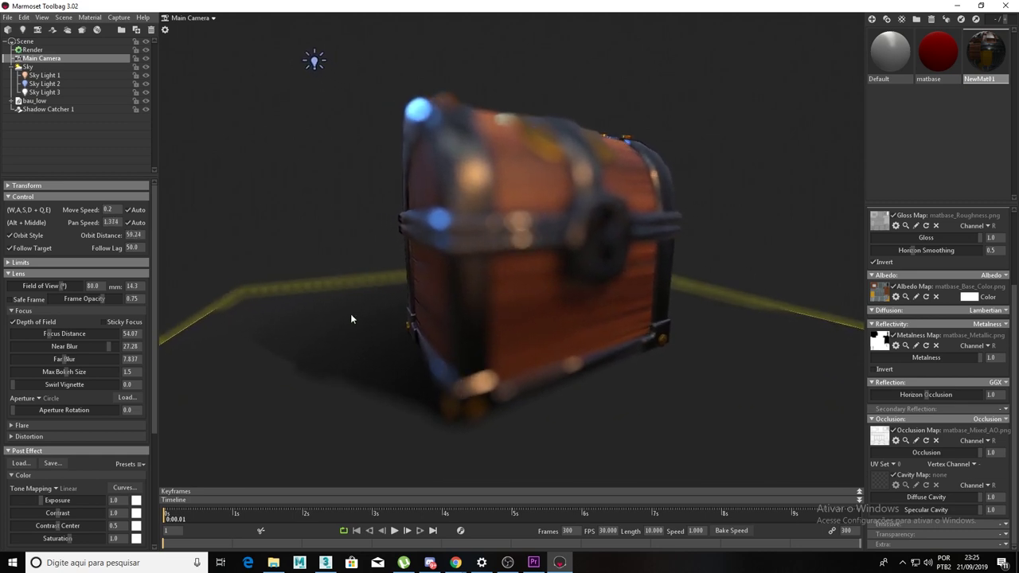
left_click_drag(49, 338, 45, 334)
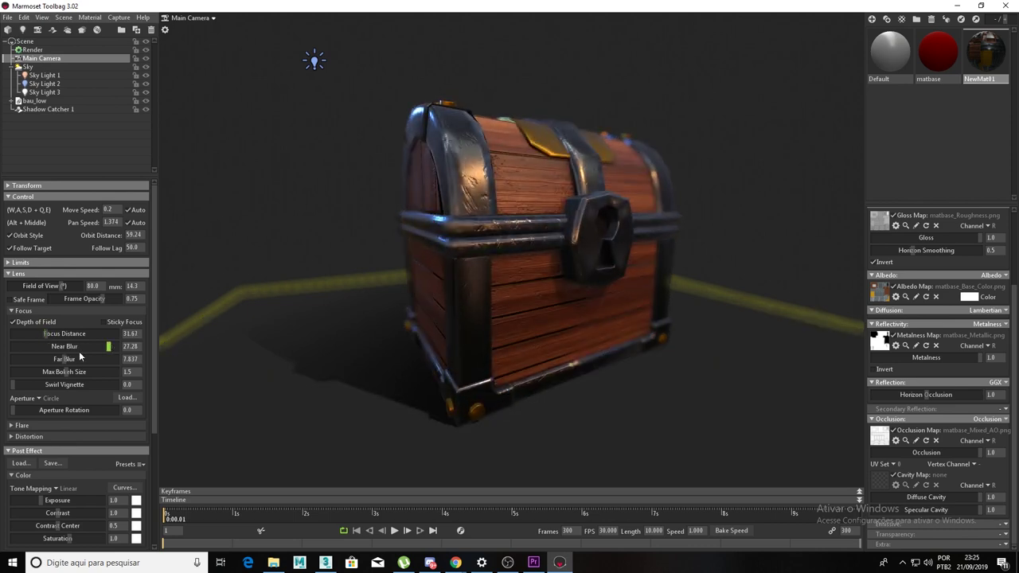
left_click_drag(78, 360, 49, 360)
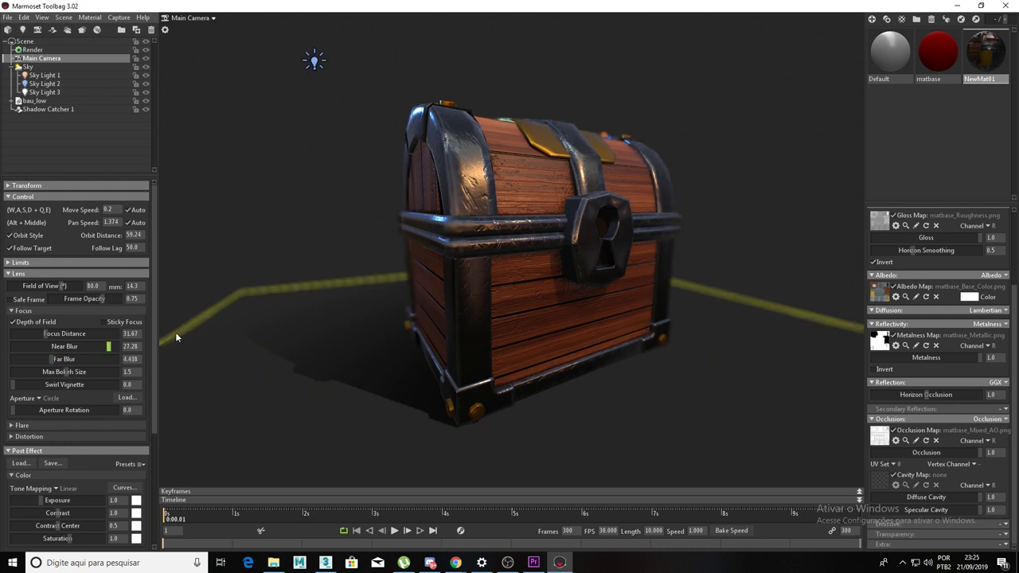
mouse_move(557, 284)
left_mouse_down()
mouse_move(539, 287)
mouse_move(556, 291)
left_mouse_up()
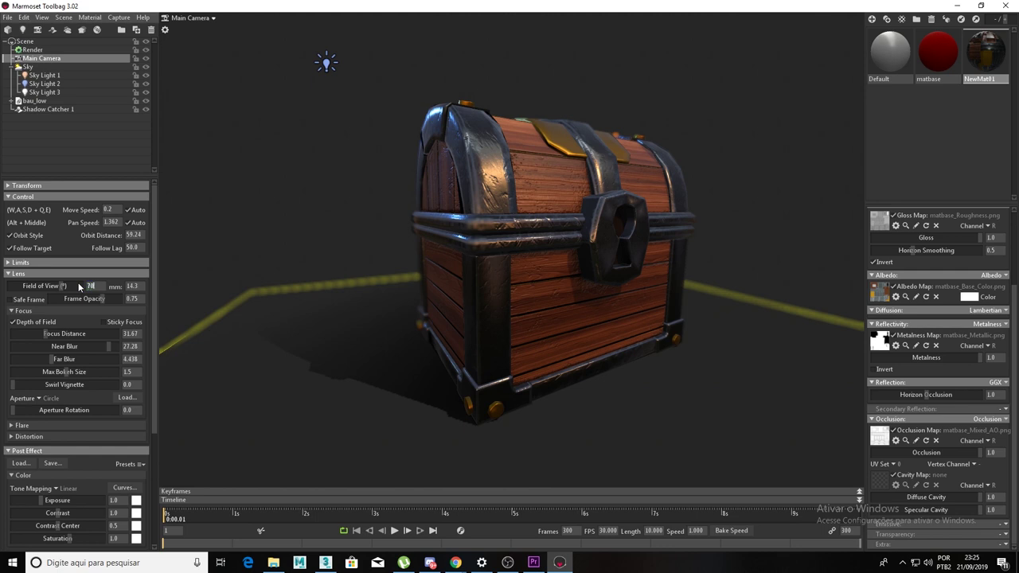
Step: Set the field of view to 70 and expand the Distortion settings
type("70")
key("Return")
left_click_drag(579, 317, 564, 311)
scroll(563, 311, "down", 3)
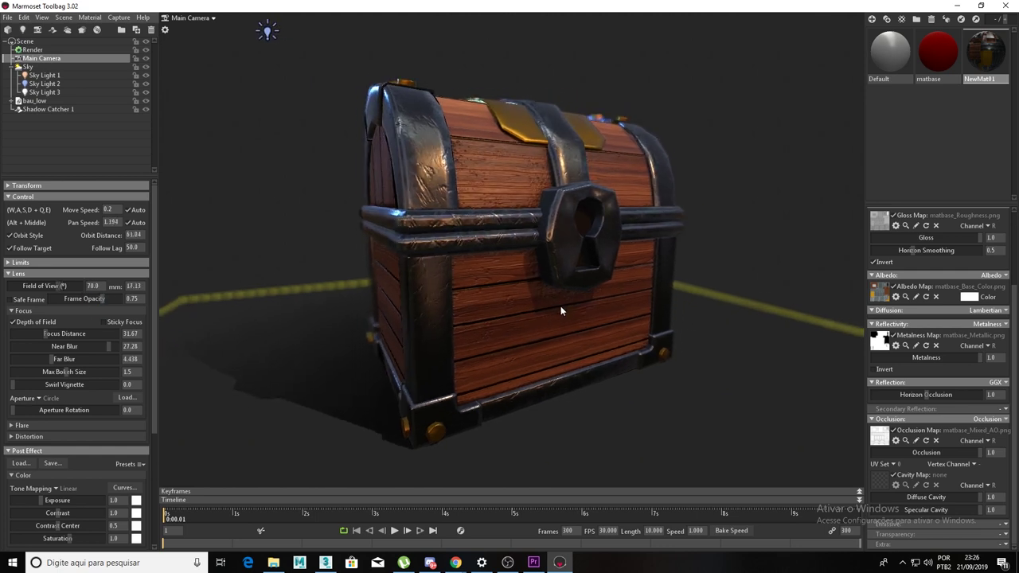
left_click_drag(527, 267, 534, 291)
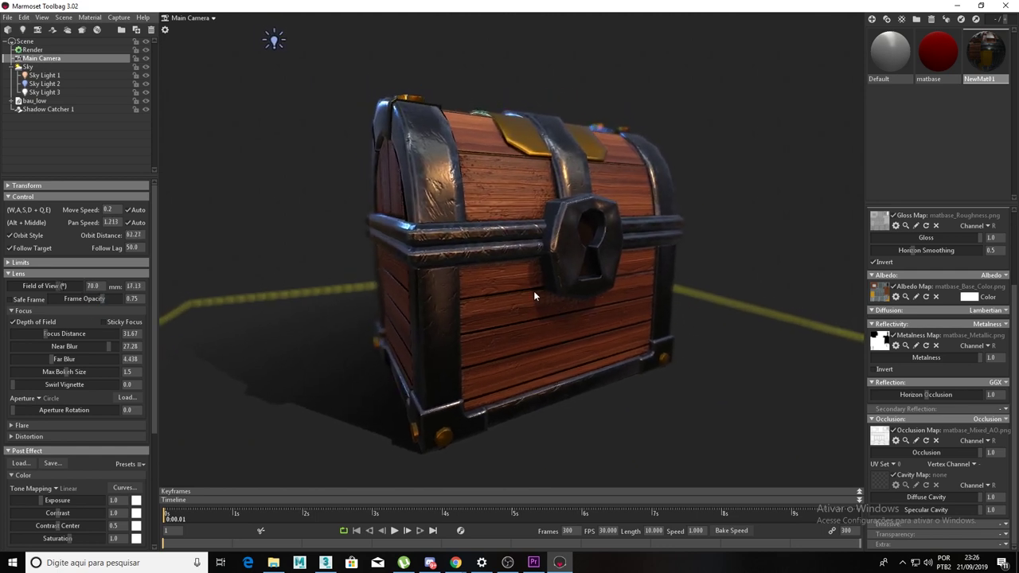
left_click(98, 437)
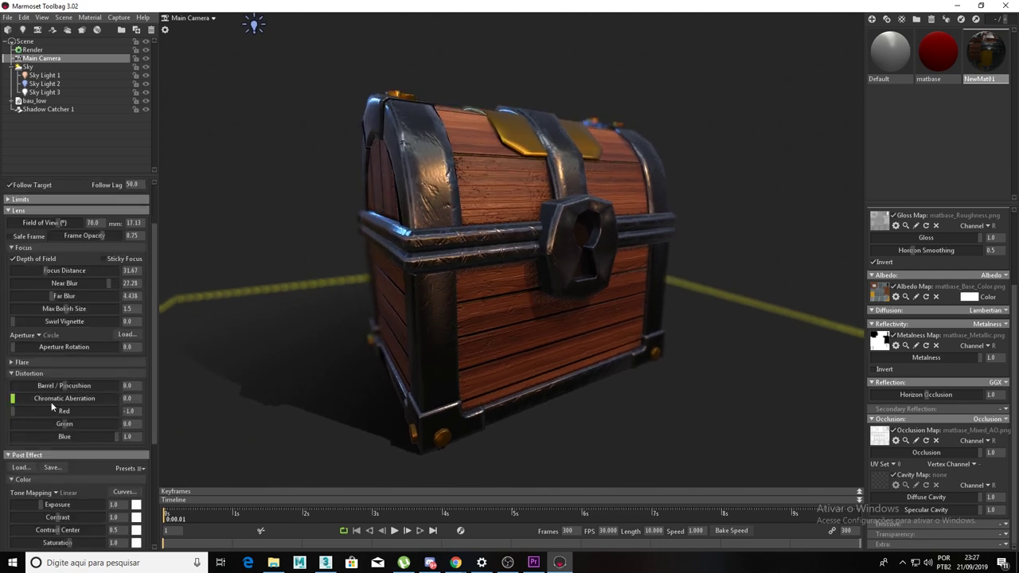
Step: Set chromatic aberration to 0.326 with red offset -1.0, green -0.04 and blue 0.051
mouse_move(14, 404)
left_mouse_down()
mouse_move(83, 392)
mouse_move(145, 398)
mouse_move(42, 399)
mouse_move(74, 406)
left_mouse_up()
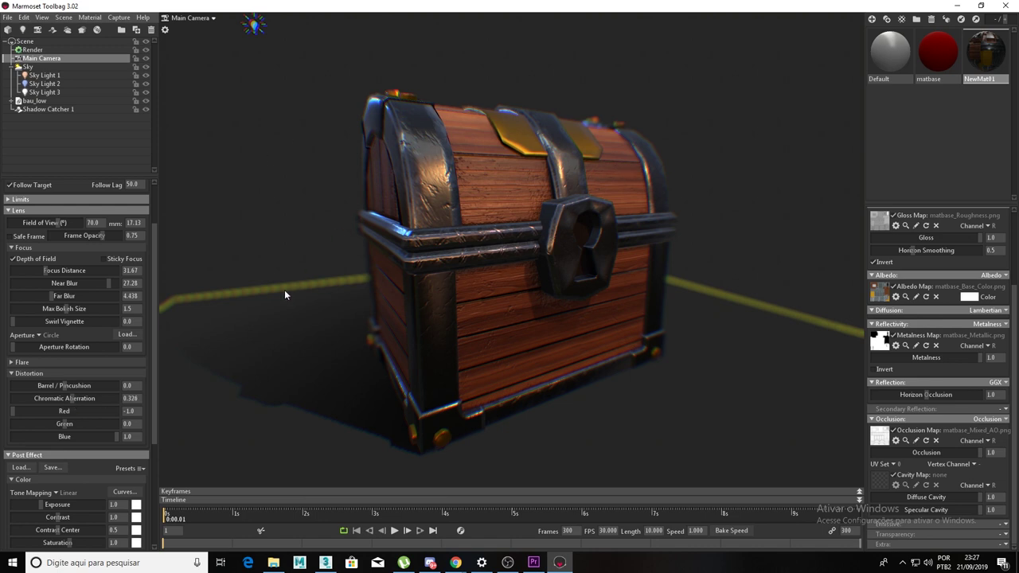
mouse_move(12, 411)
left_mouse_down()
mouse_move(127, 410)
mouse_move(38, 400)
mouse_move(80, 424)
mouse_move(49, 423)
mouse_move(93, 434)
mouse_move(3, 409)
left_mouse_up()
left_click_drag(64, 436, 65, 436)
Step: Collapse distortion settings and try the Burnt, grey desaturated, high-contrast and sepia post-effect presets
left_click(12, 373)
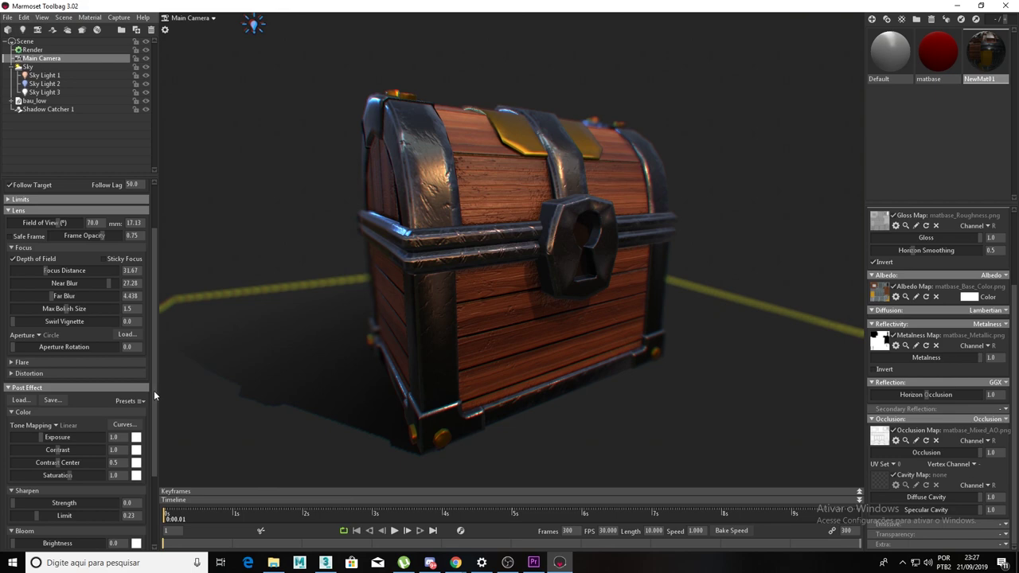
scroll(148, 434, "down", 3)
left_click(140, 300)
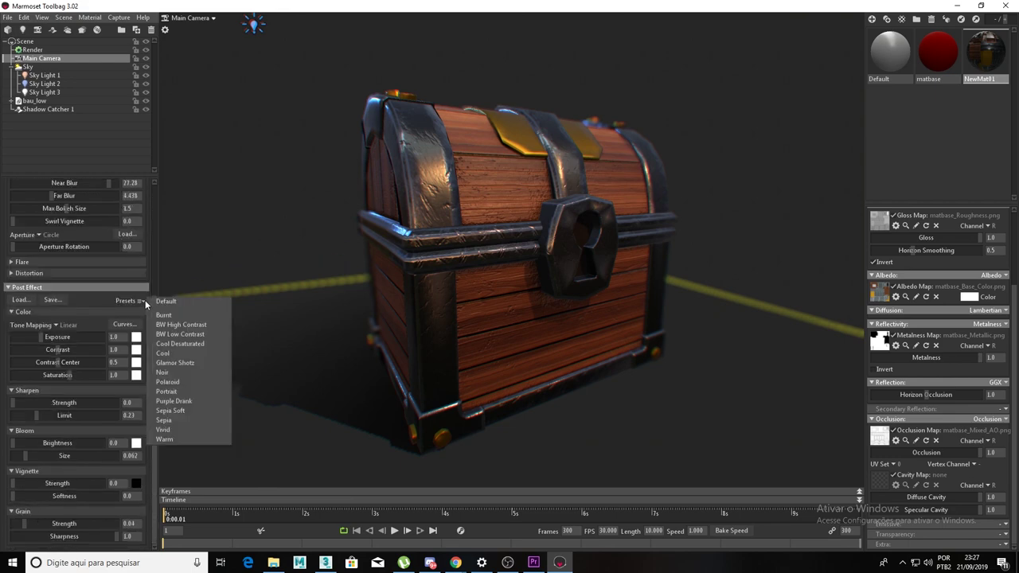
left_click(169, 315)
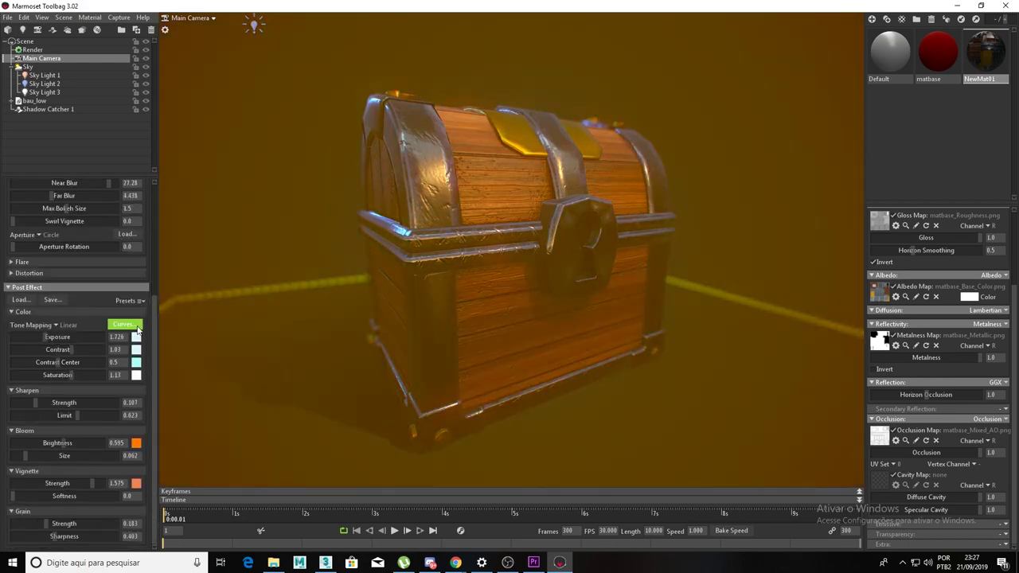
left_click(125, 324)
left_click(142, 300)
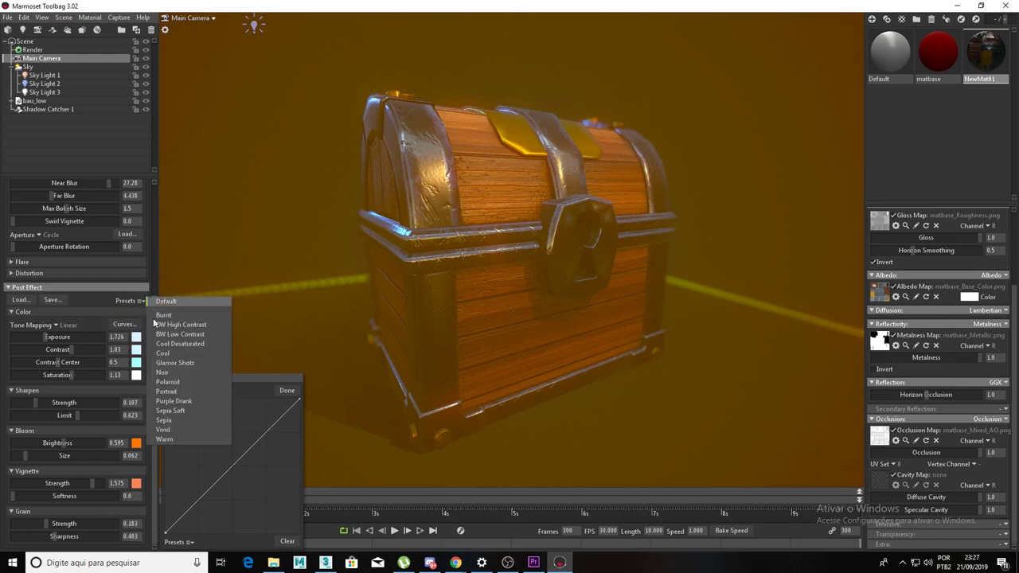
left_click(171, 338)
left_click(140, 300)
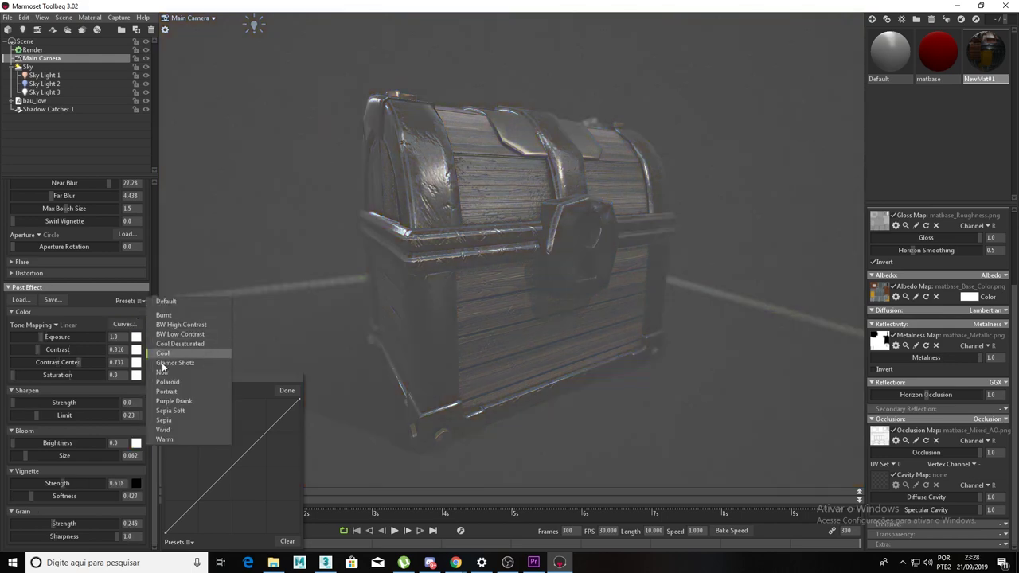
left_click(168, 370)
left_click(137, 300)
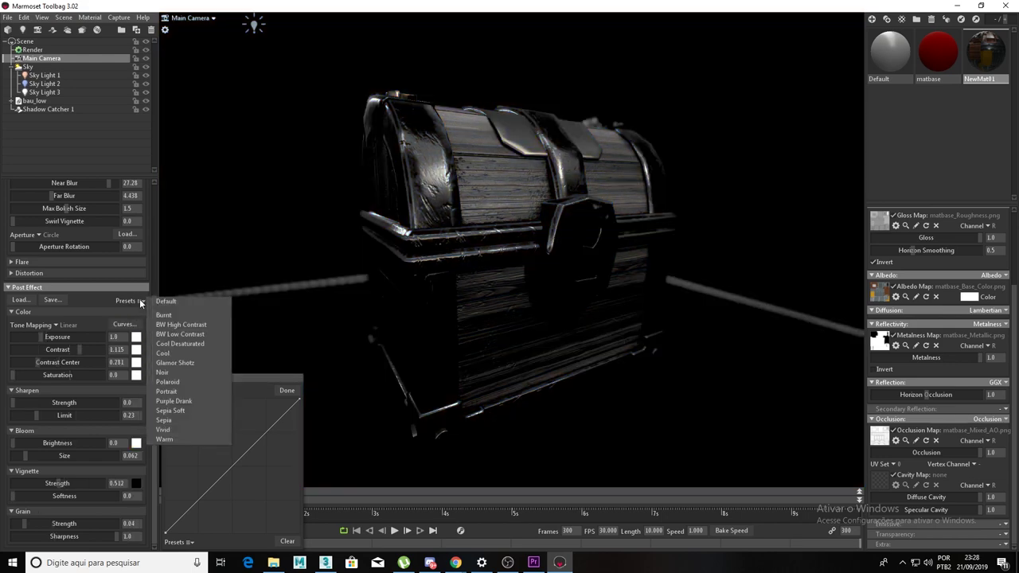
left_click(171, 423)
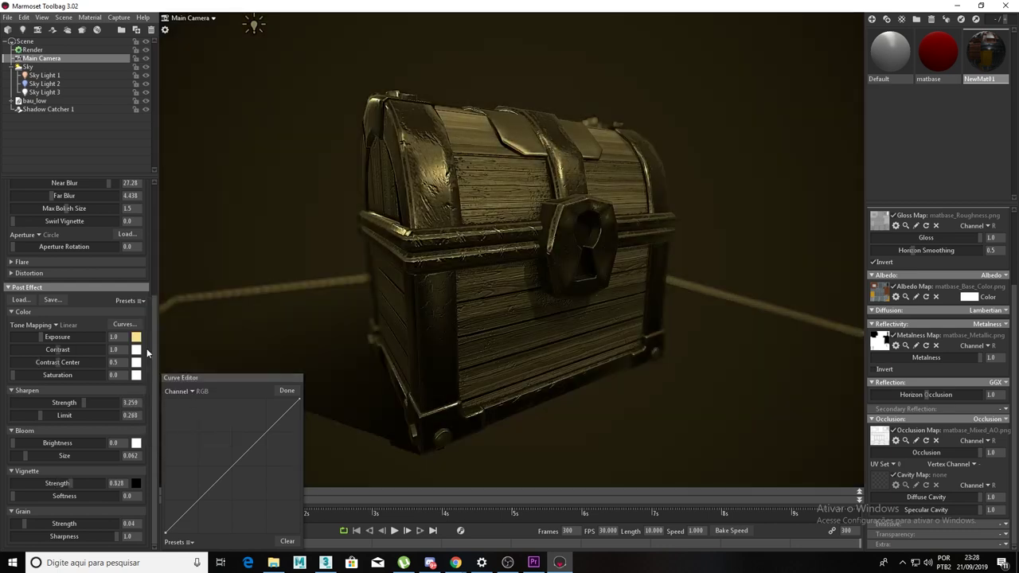
Step: Try Cool Desaturated and a magenta preset, then reset post effects to the Default preset
left_click(140, 300)
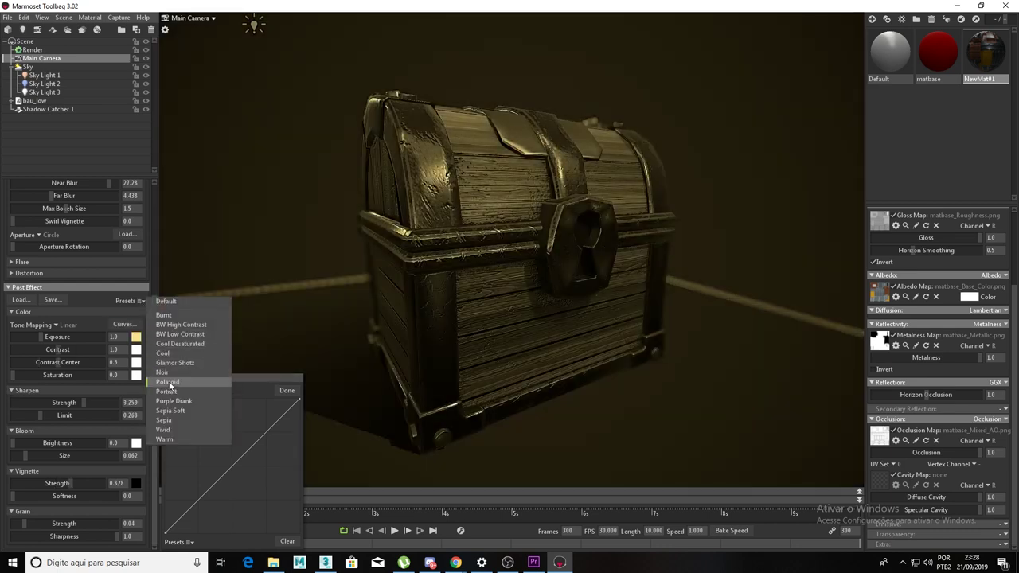
left_click(174, 344)
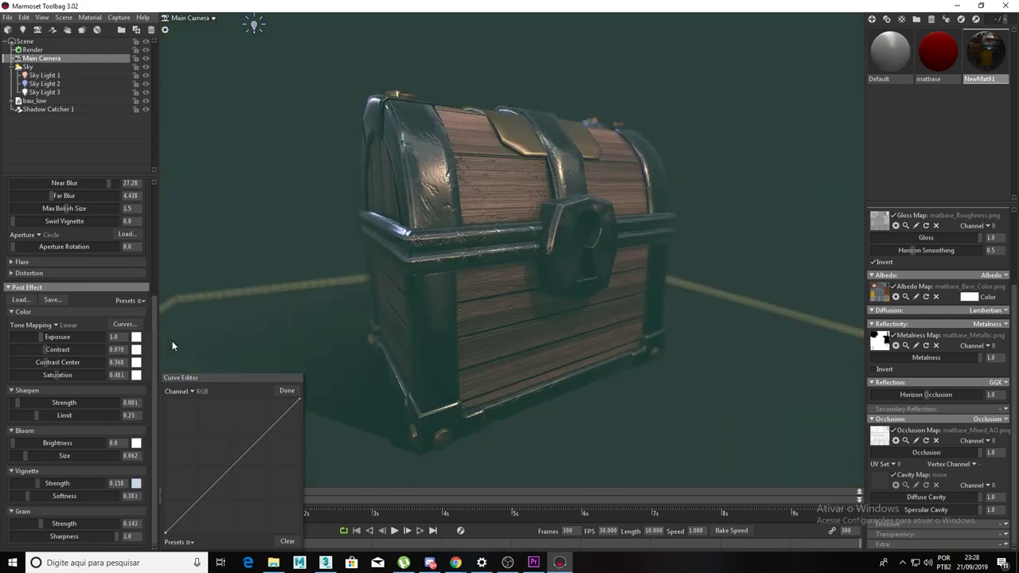
left_click(140, 301)
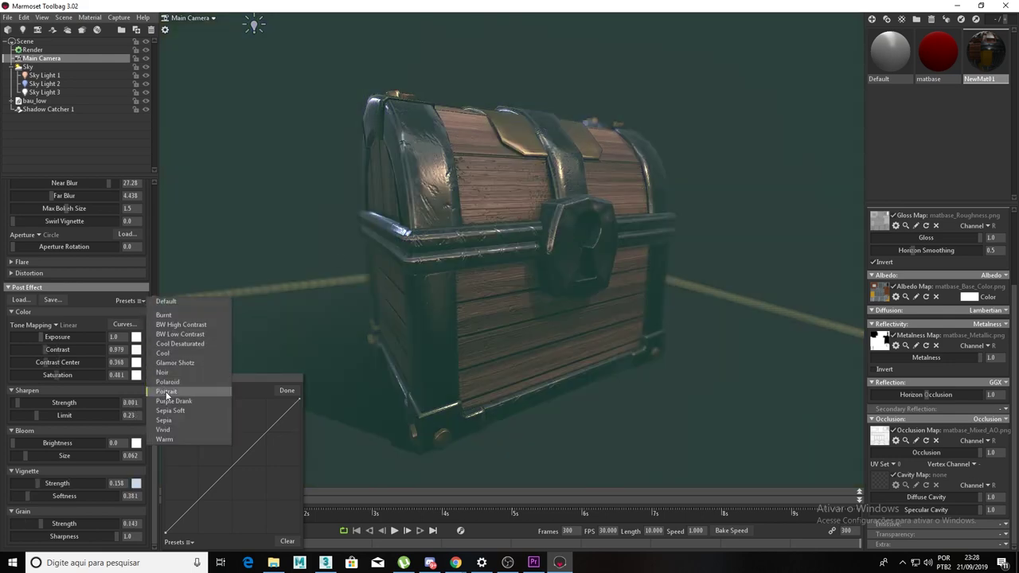
left_click(167, 398)
left_click(134, 300)
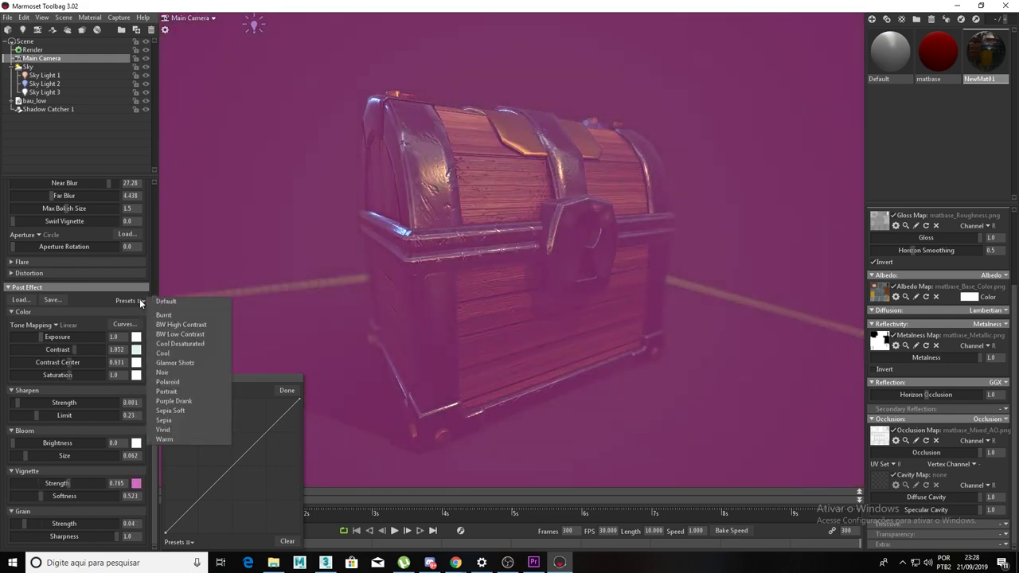
left_click(182, 315)
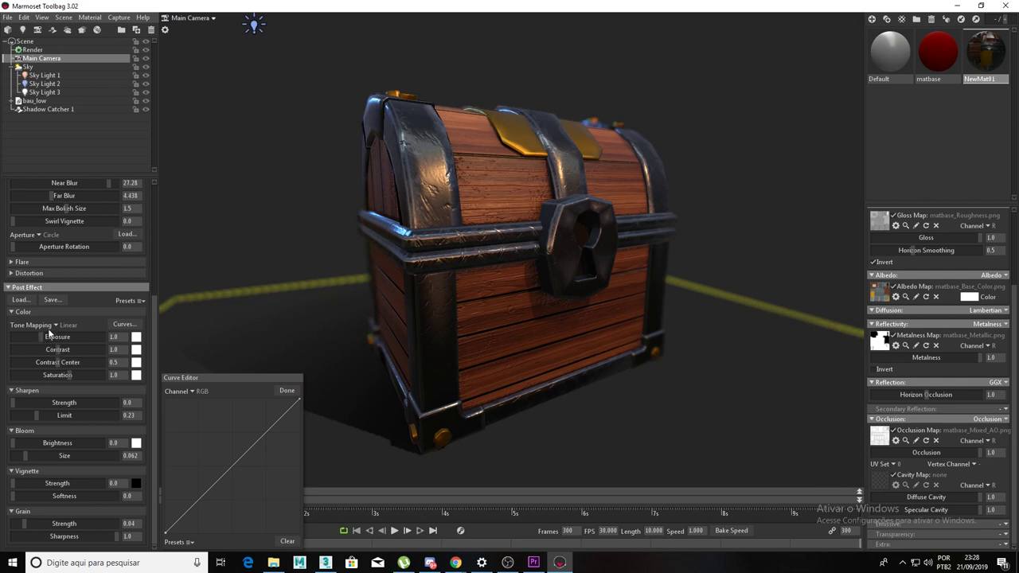
mouse_move(57, 337)
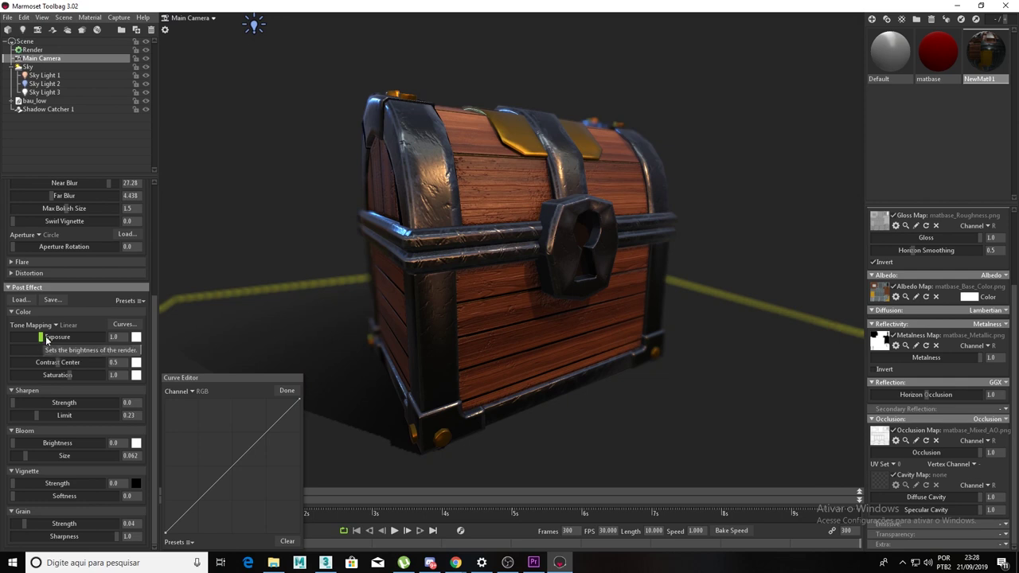
Step: Set exposure 1.177, contrast 1.083, saturation 0.969, sharpen 1.626 and vignette 1.838
left_click(287, 390)
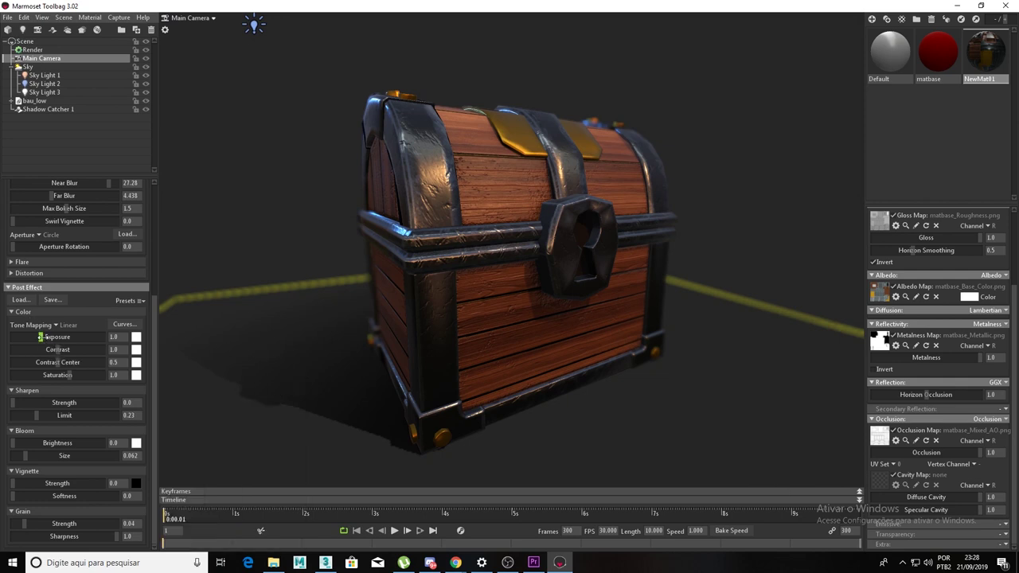
mouse_move(41, 336)
left_mouse_down()
mouse_move(67, 348)
mouse_move(31, 337)
mouse_move(46, 336)
left_mouse_up()
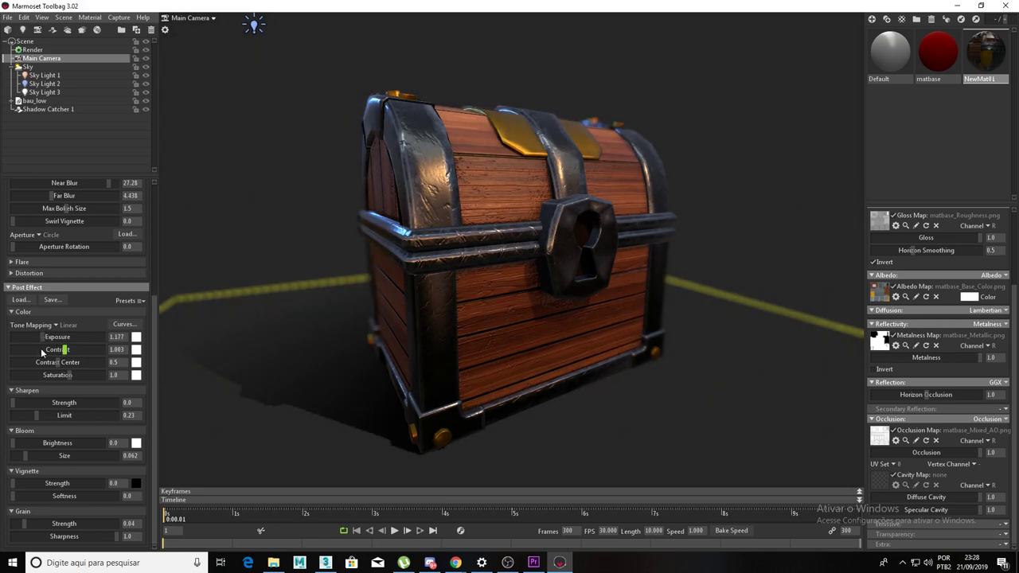
mouse_move(65, 375)
left_mouse_down()
mouse_move(62, 384)
mouse_move(75, 385)
mouse_move(69, 375)
left_mouse_up()
left_click_drag(13, 405, 143, 408)
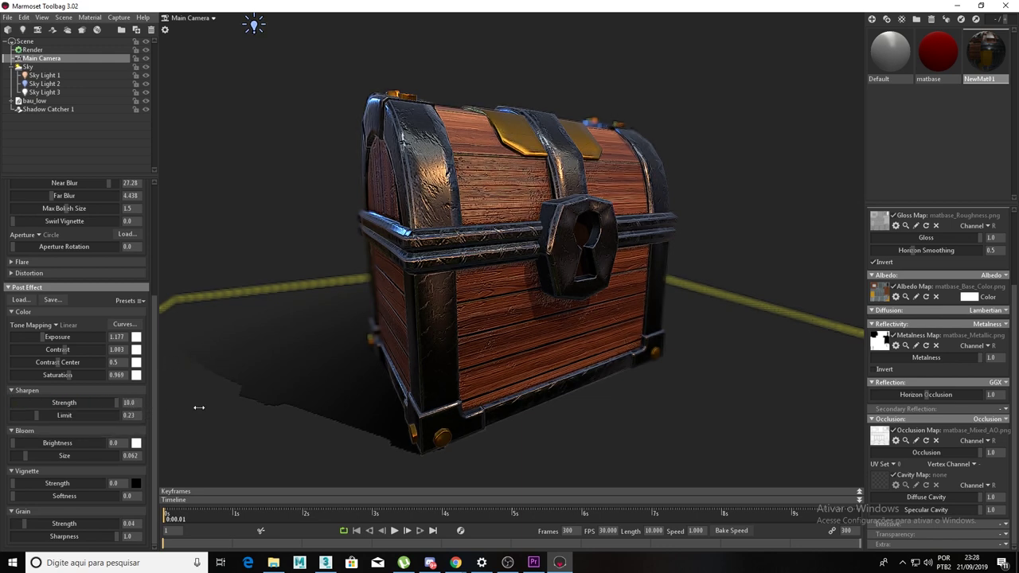
mouse_move(117, 404)
left_mouse_down()
mouse_move(12, 403)
mouse_move(73, 406)
left_mouse_up()
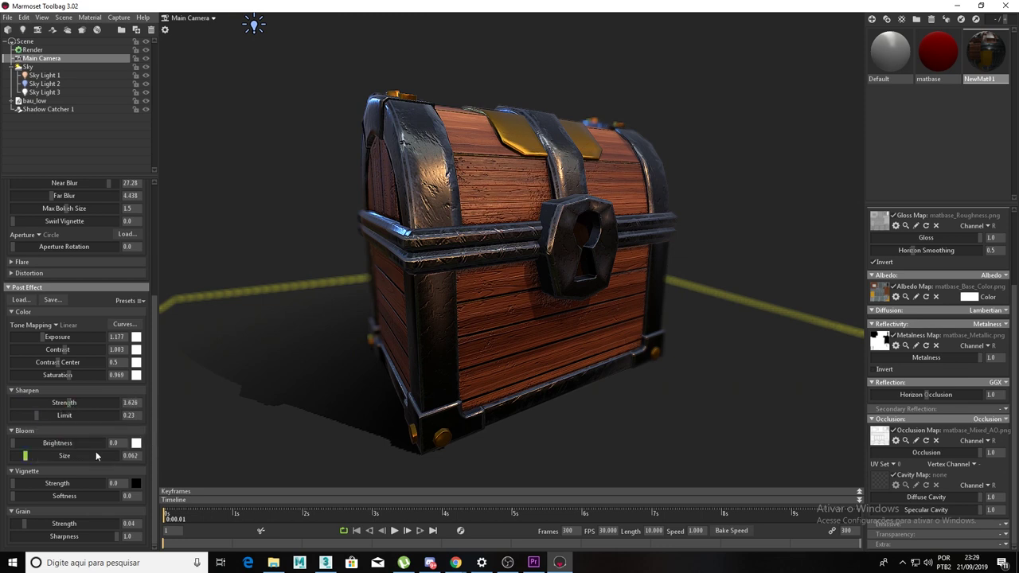
left_click_drag(16, 484, 100, 483)
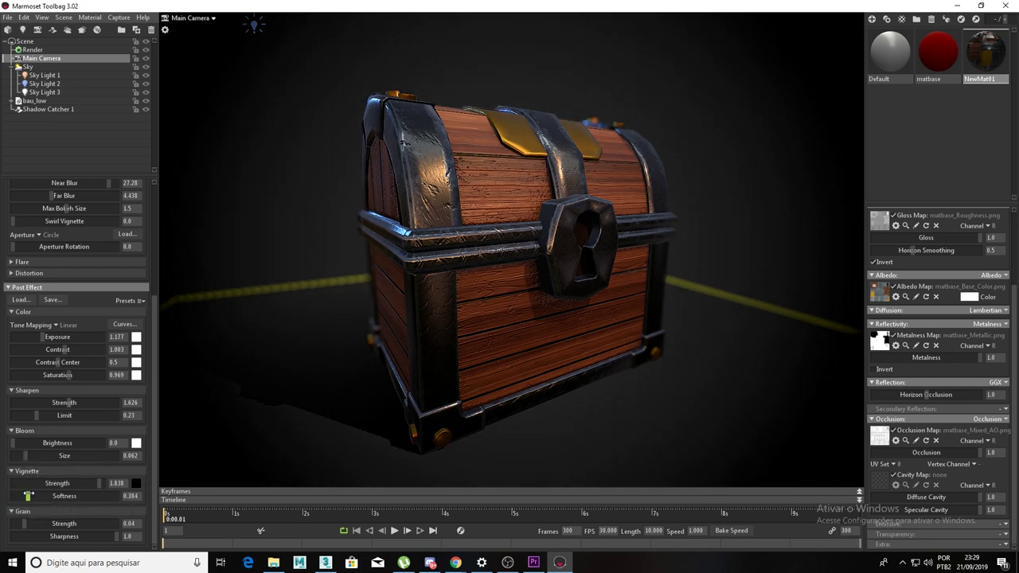
Step: Set vignette to 1.495 with softness 0.646 and add 0.392 film grain
left_click_drag(26, 495, 92, 483)
middle_click_drag(535, 225, 536, 218)
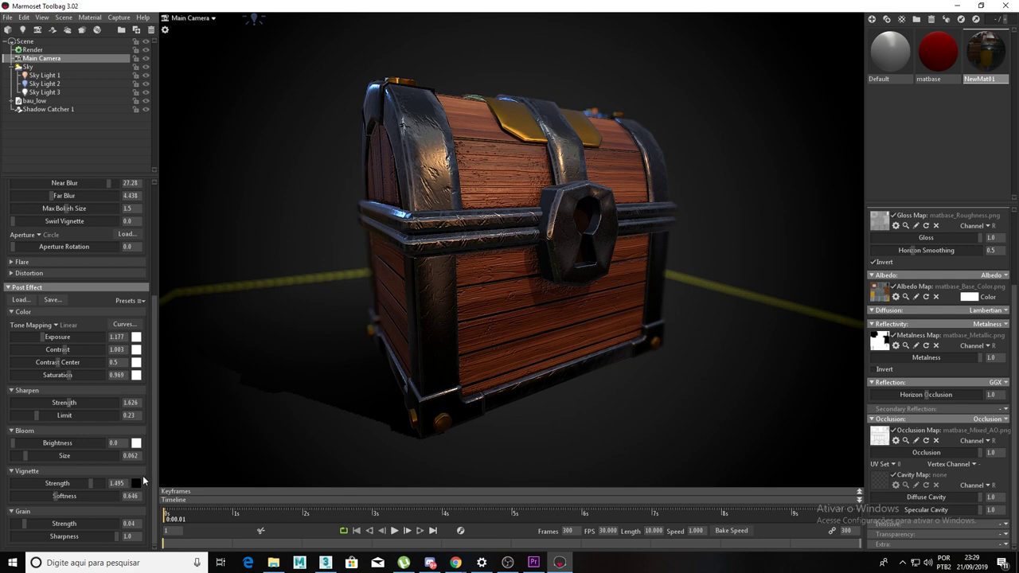
mouse_move(25, 524)
left_mouse_down()
mouse_move(169, 521)
mouse_move(68, 524)
left_mouse_up()
Step: In Render settings enable ambient occlusion, global illumination and the Toolbag watermark
left_click(32, 49)
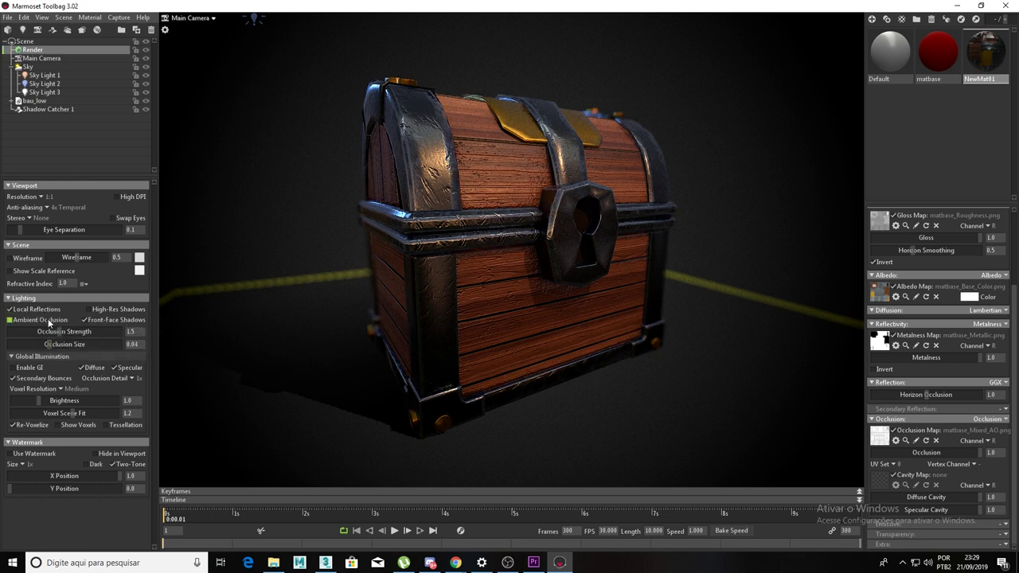
left_click(48, 319)
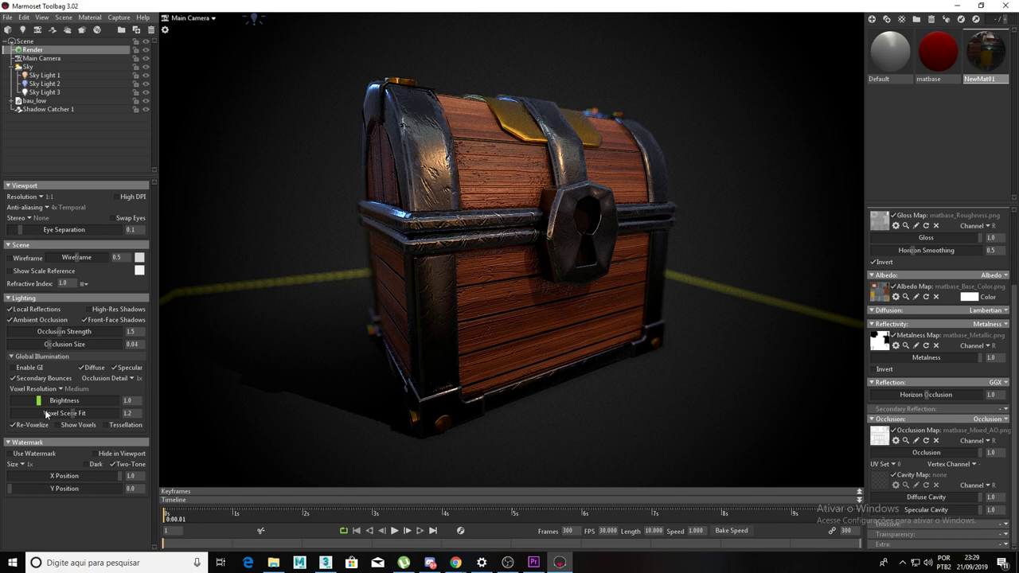
left_click(32, 370)
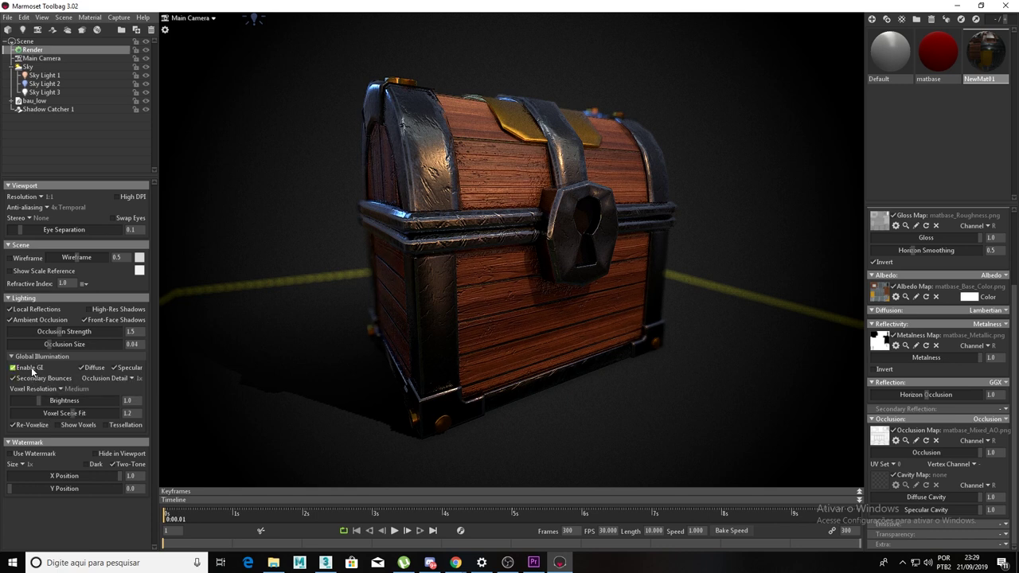
left_click(32, 370)
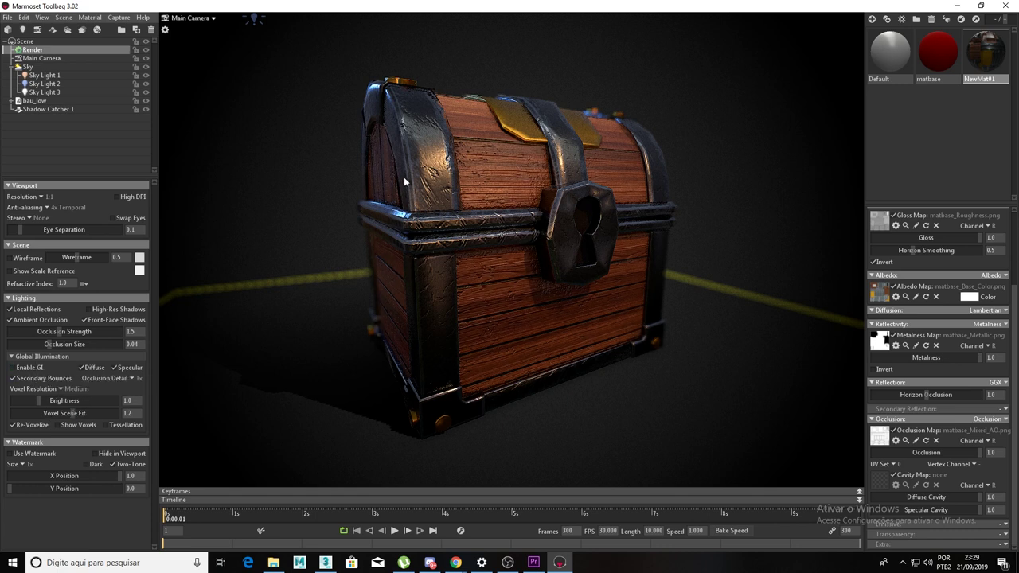
left_click(32, 368)
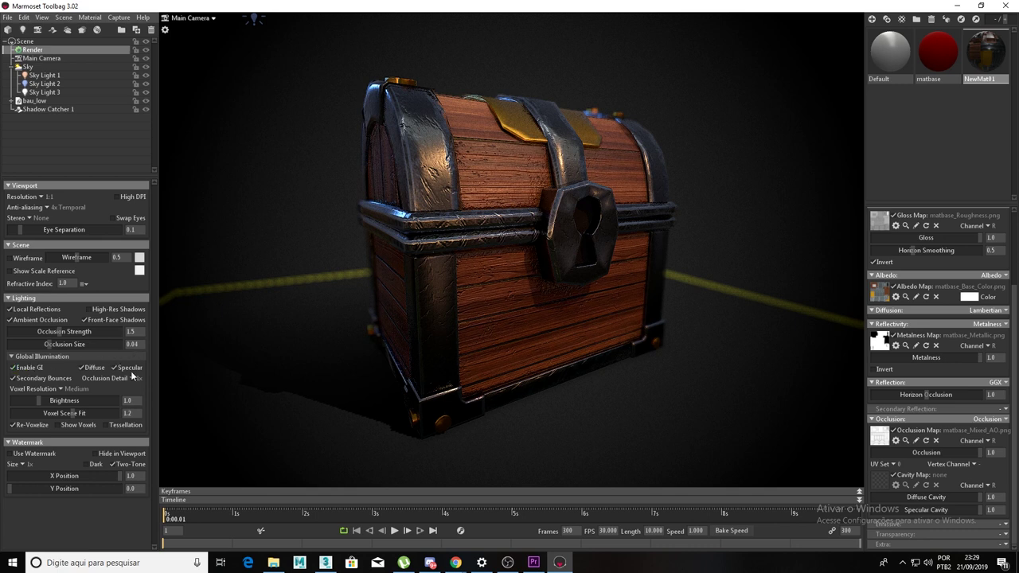
left_click(10, 453)
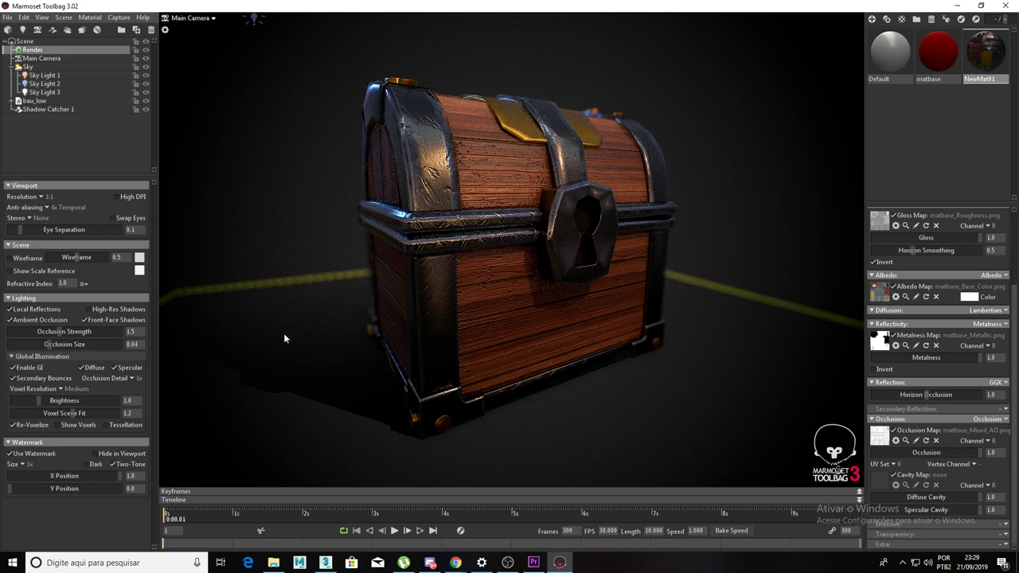
left_click_drag(102, 476, 161, 483)
Step: Test 2:1 viewport resolution, then set it back to 1:1
left_click(42, 197)
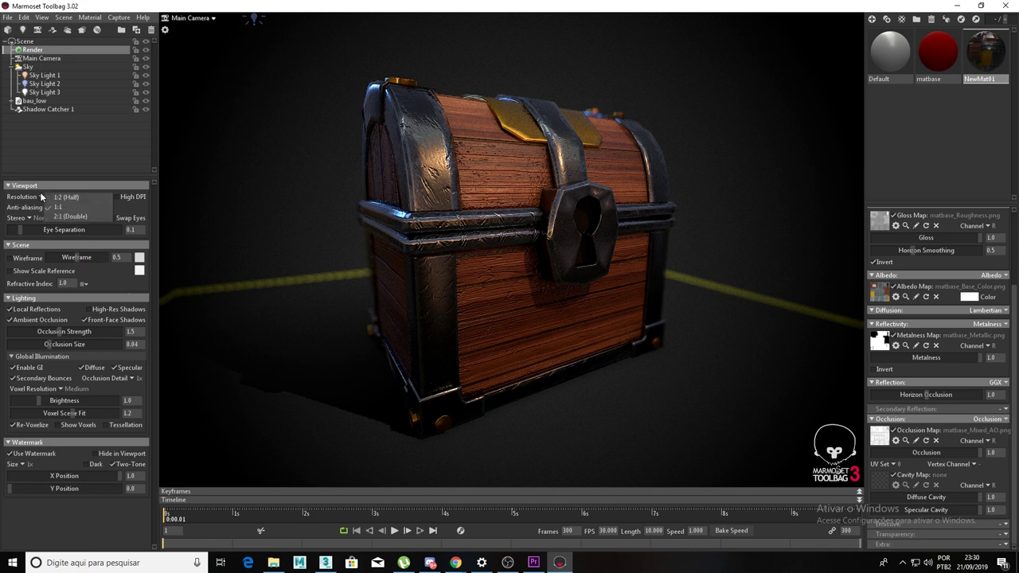
left_click(81, 217)
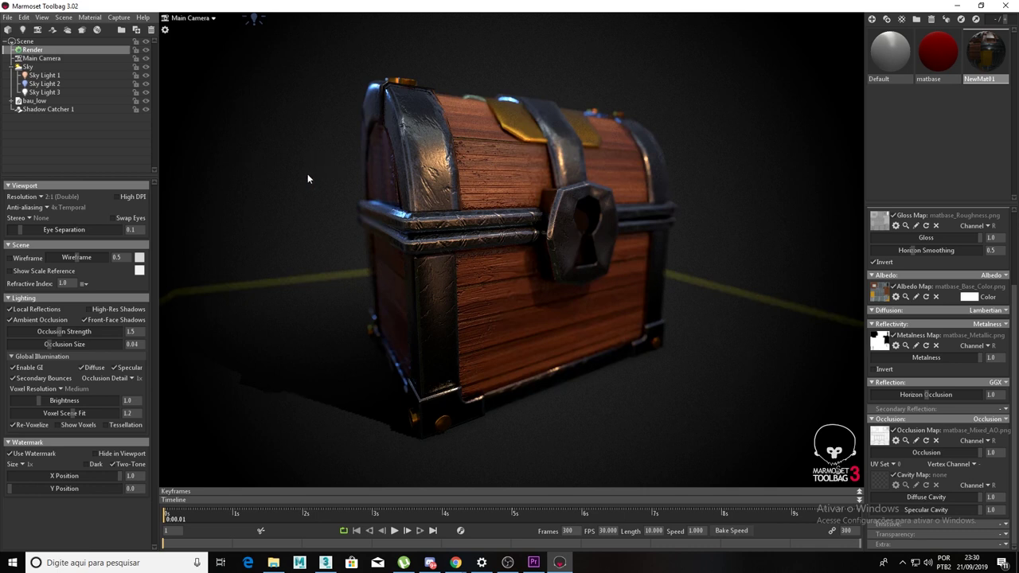
left_click(43, 196)
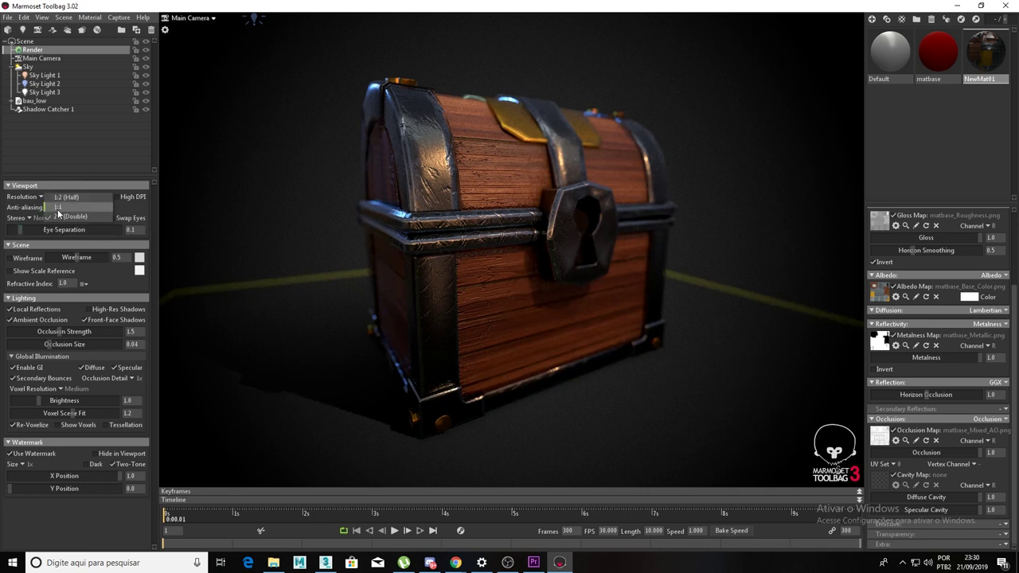
left_click(65, 209)
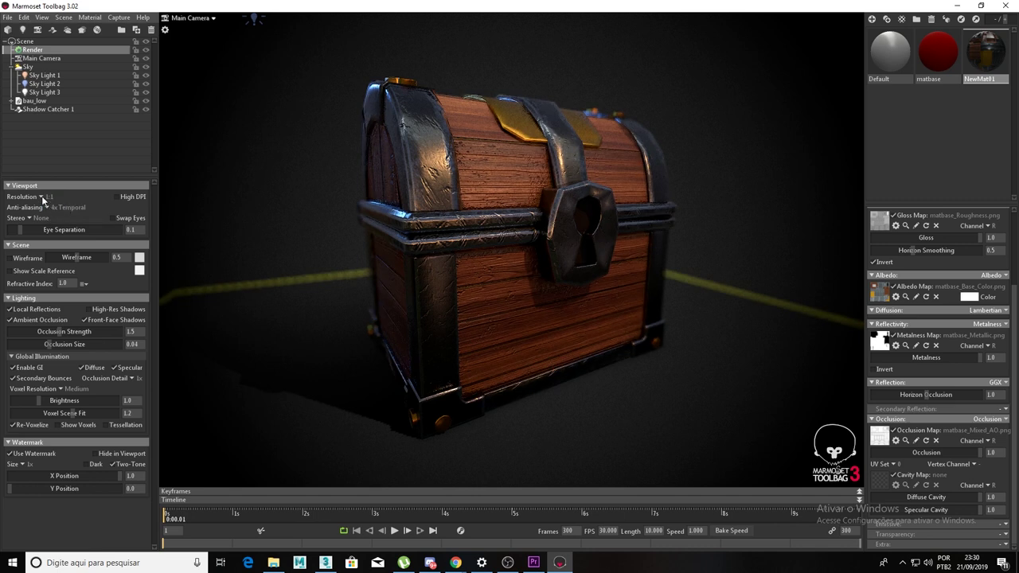
left_click(43, 197)
left_click(60, 216)
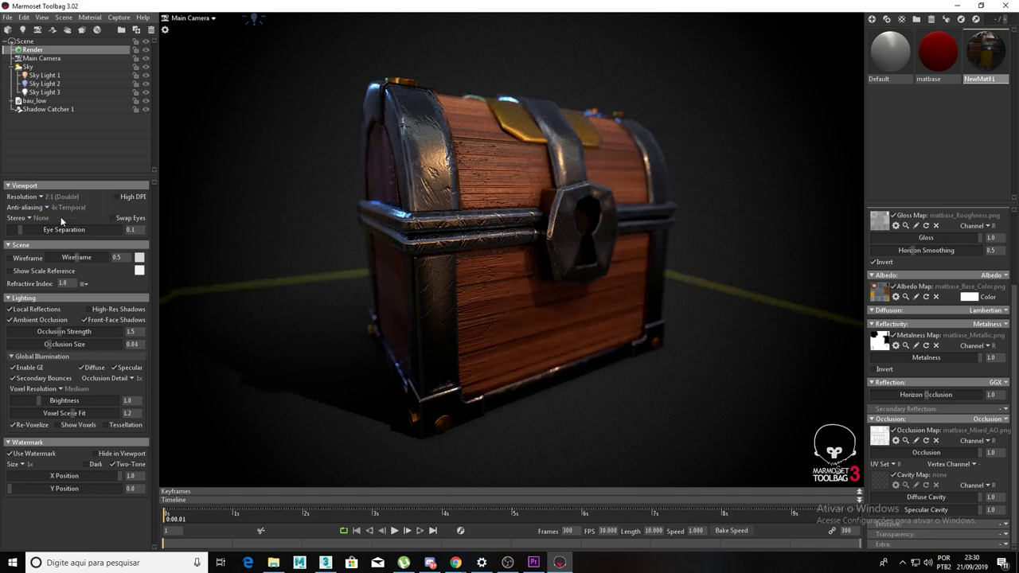
left_click(43, 196)
left_click(61, 209)
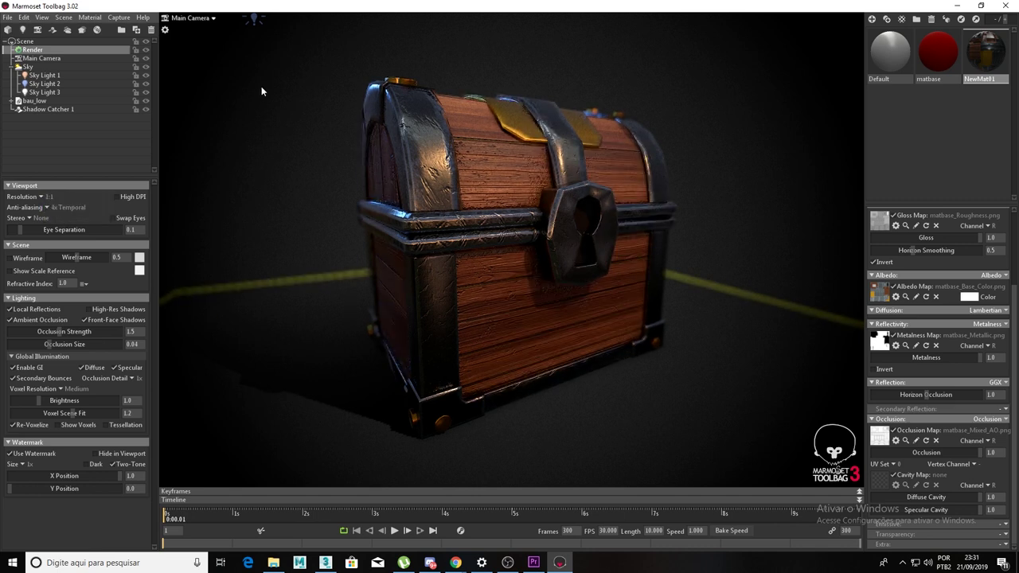
left_click(429, 144)
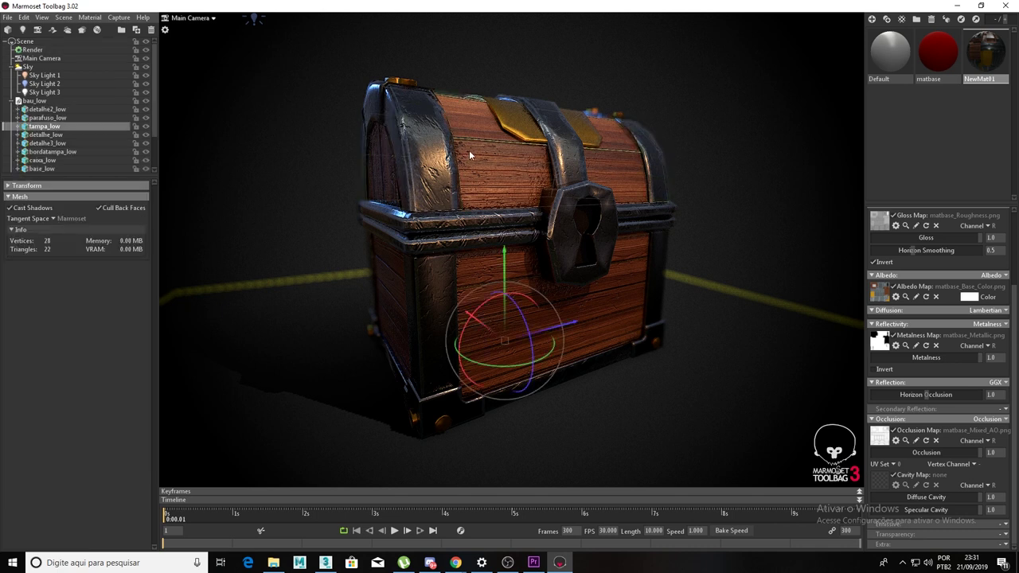
Step: Select the detalhe3, caixa and keyhole parts, then capture a still image of the render
left_click(385, 111)
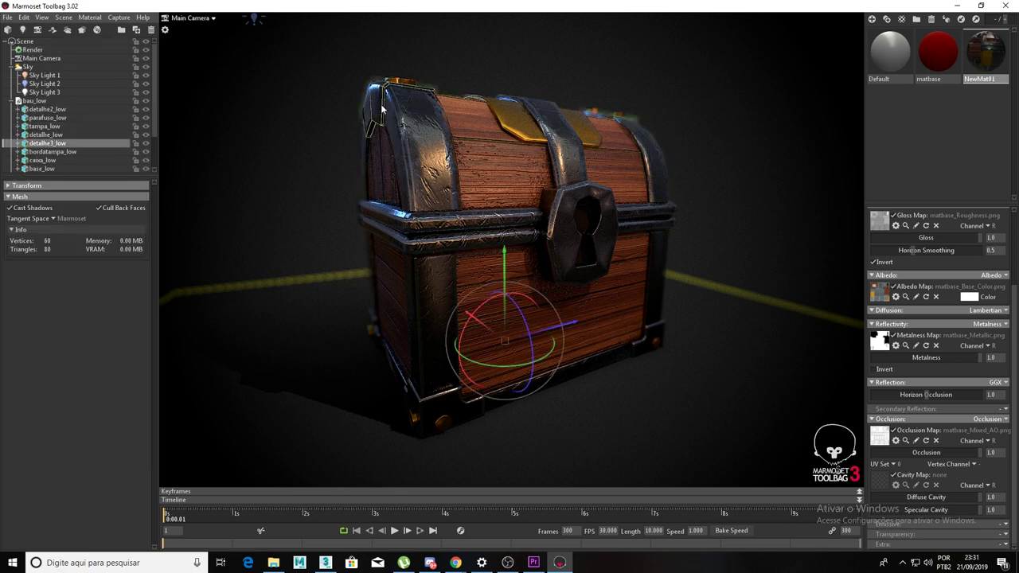
left_click(401, 277)
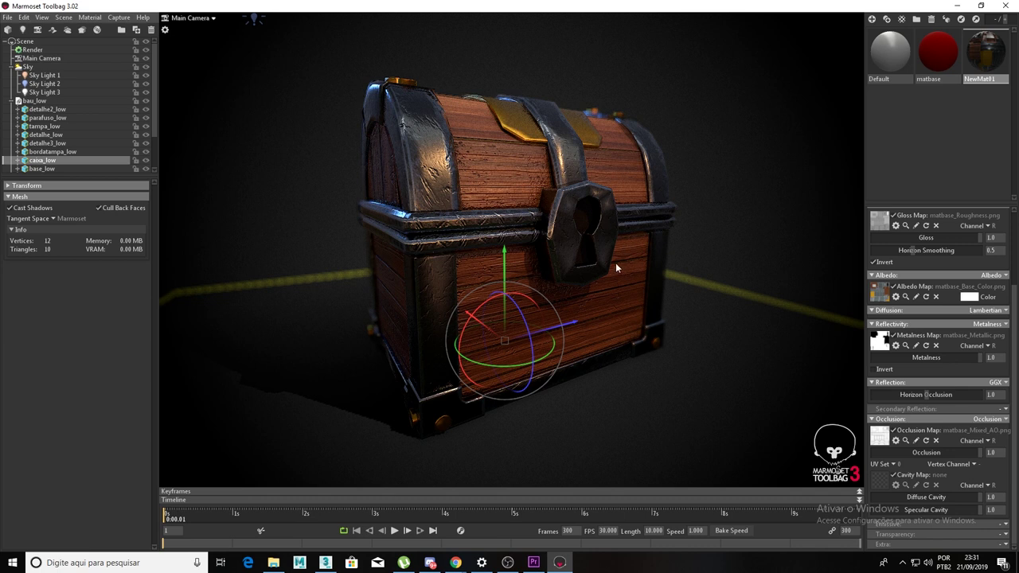
left_click(570, 190)
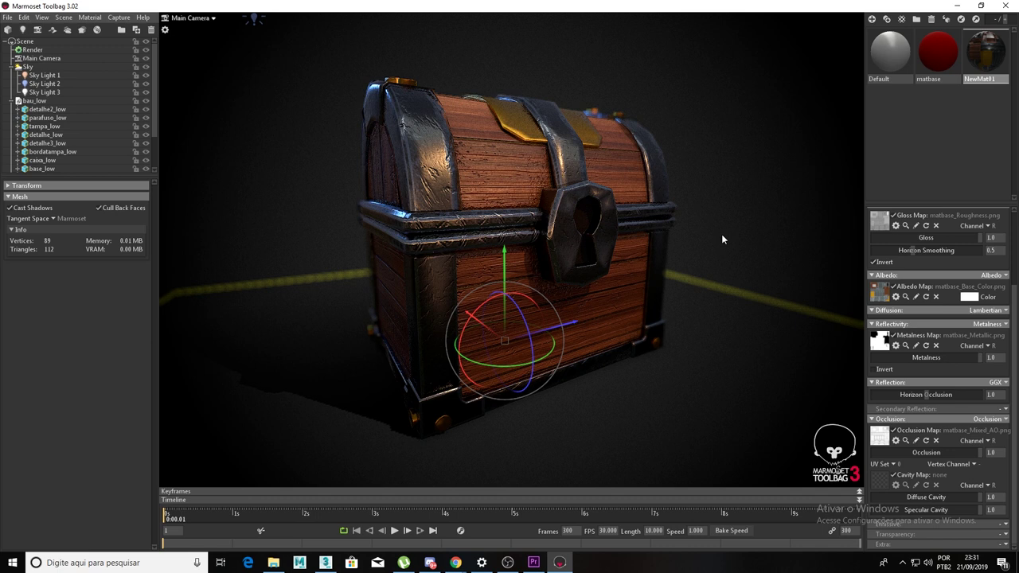
left_click(121, 17)
left_click(121, 28)
Step: Minimize open windows, view screenshot000.png from the desktop in Photos, close it and return to Marmoset
left_click(954, 6)
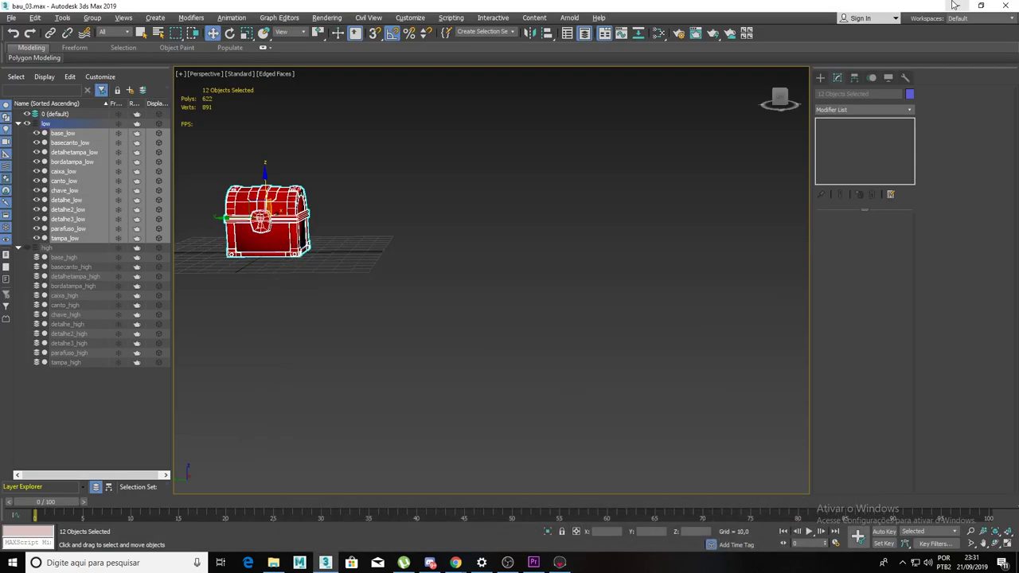
left_click(954, 6)
left_click(955, 5)
left_click(955, 5)
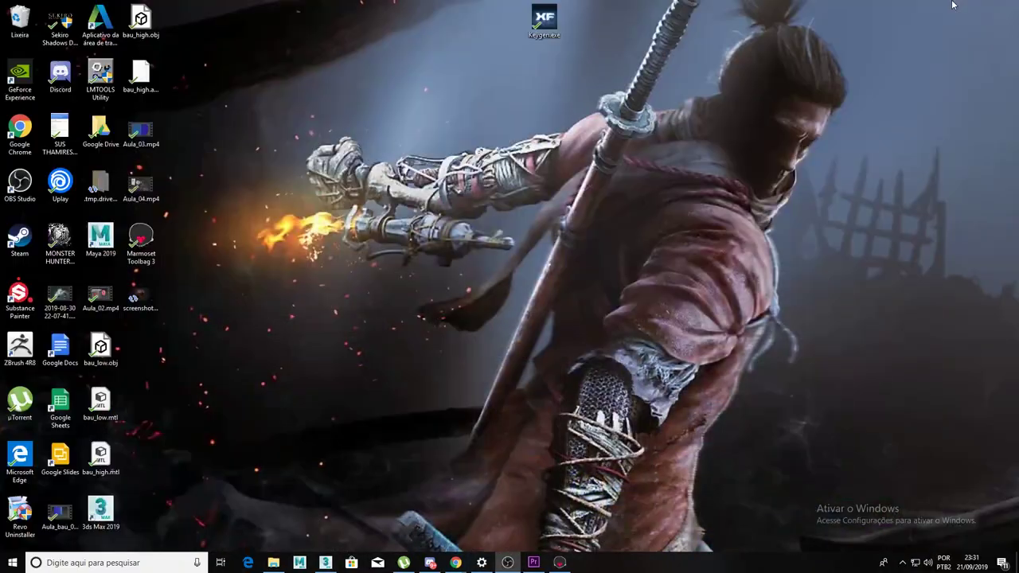
double_click(141, 296)
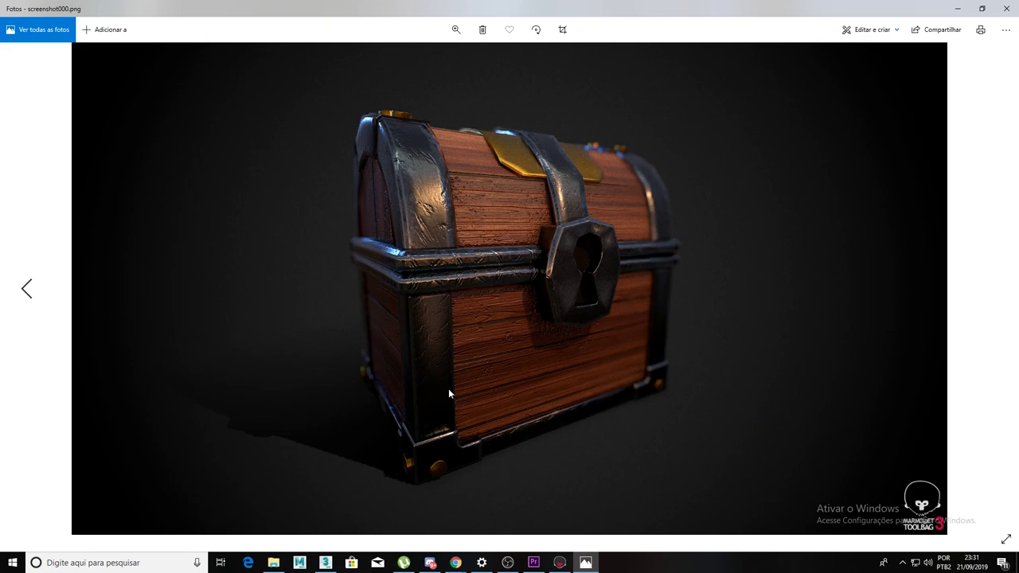
left_click(1005, 8)
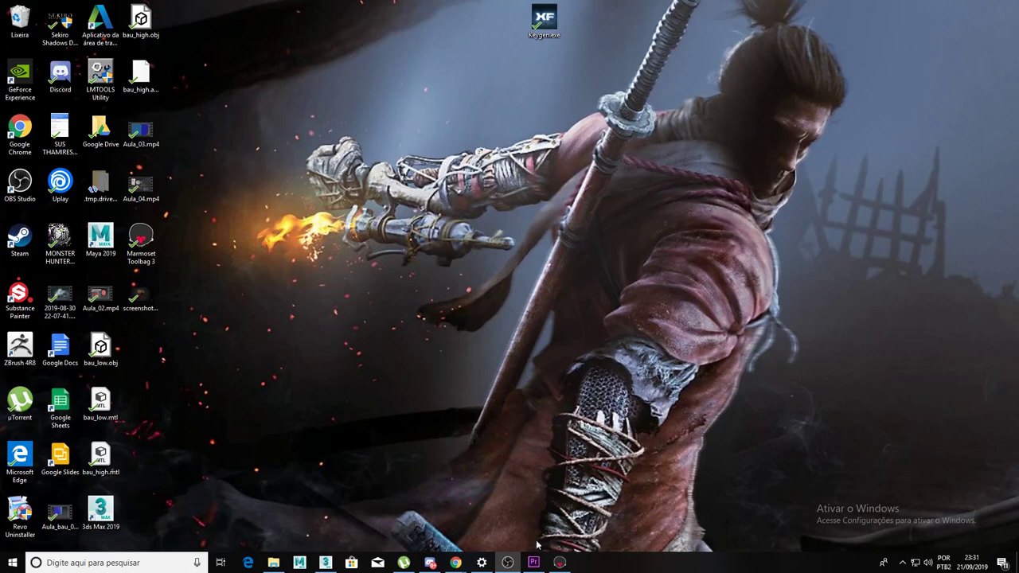
left_click(559, 562)
Step: In Capture Settings keep PNG format, video quality 100 at 1920×1080, and enable transparency
left_click(123, 18)
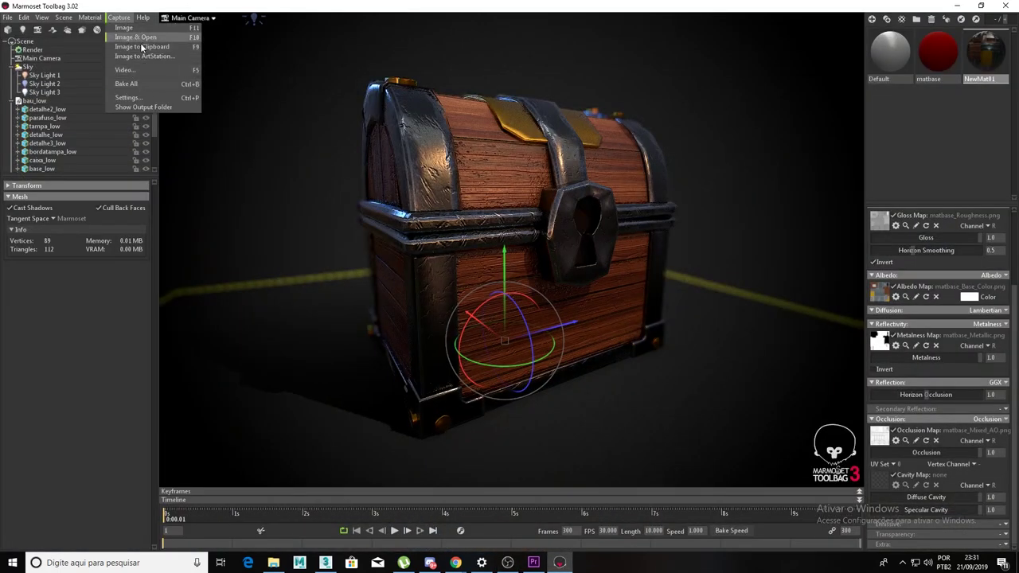
left_click(129, 99)
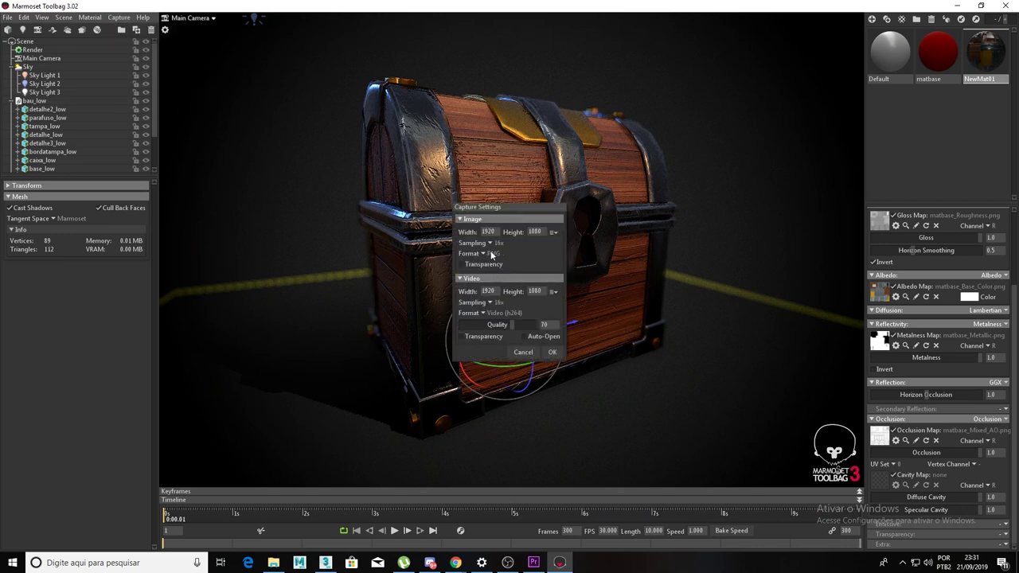
left_click(491, 254)
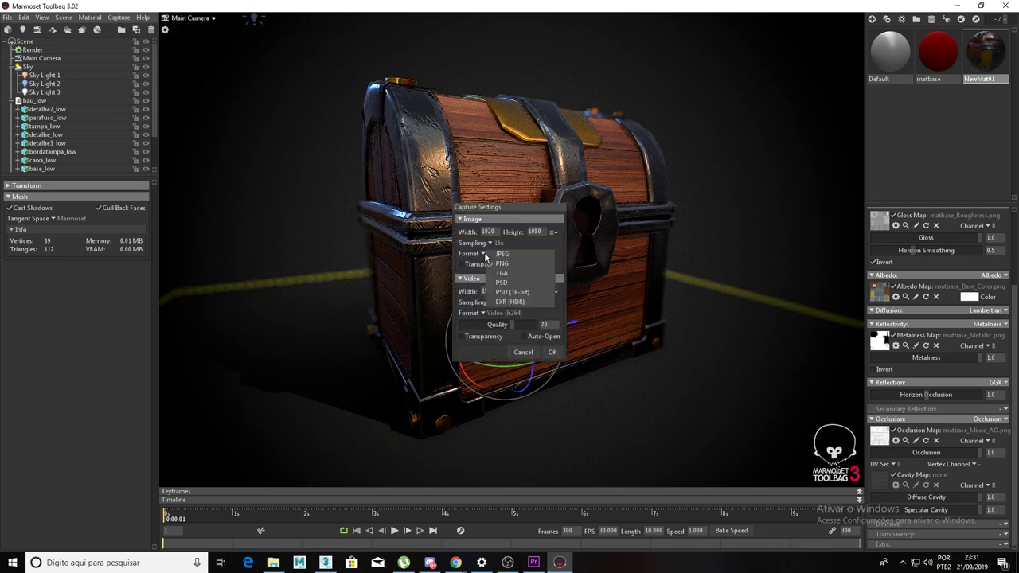
left_click(553, 241)
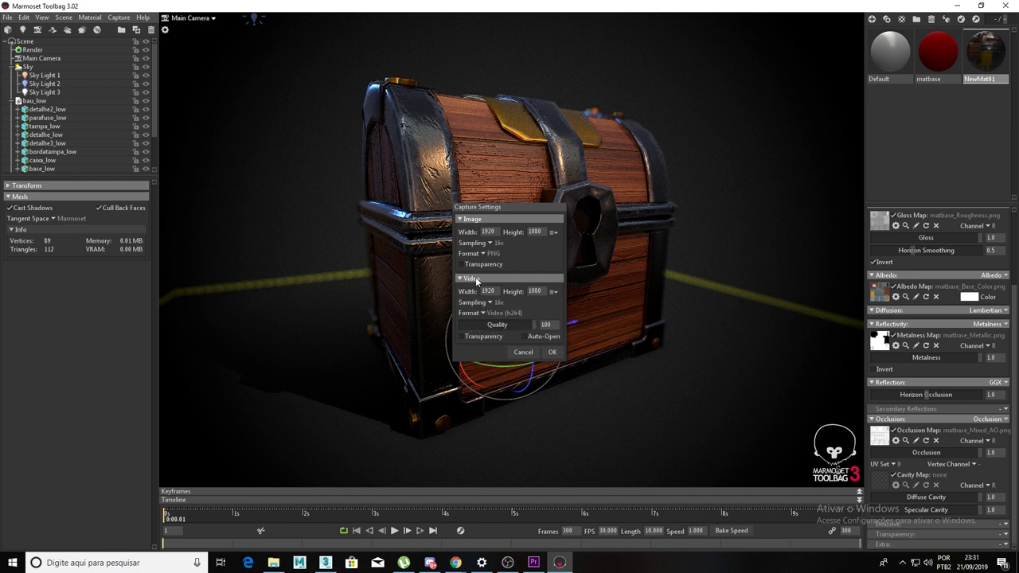
left_click(466, 265)
Step: Confirm capture settings, capture a front-on still of the chest, then orbit to an angled side view
left_click(553, 353)
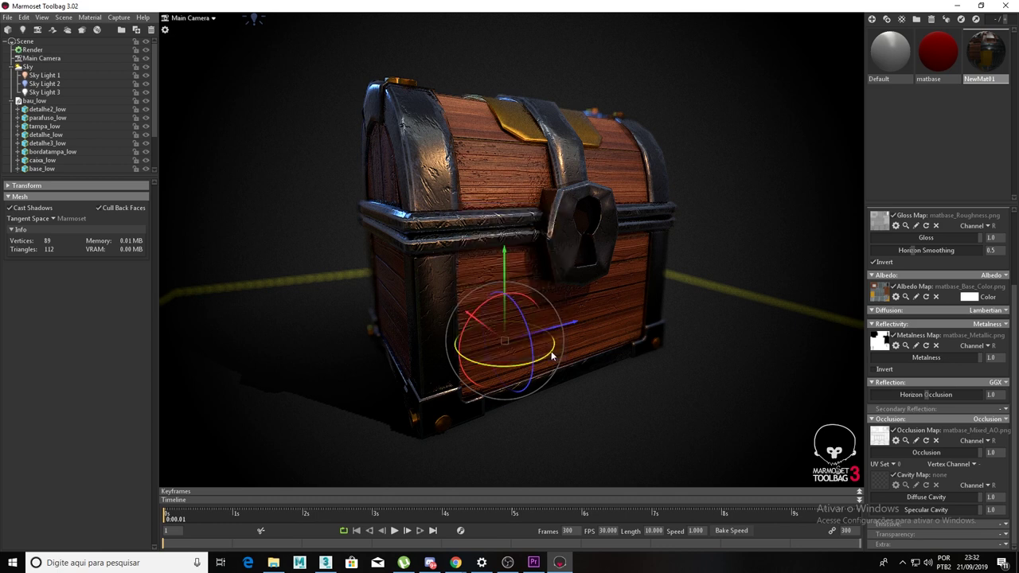
mouse_move(658, 288)
left_mouse_down()
mouse_move(559, 290)
mouse_move(517, 266)
mouse_move(573, 247)
mouse_move(595, 257)
mouse_move(569, 258)
mouse_move(579, 272)
mouse_move(576, 253)
left_mouse_up()
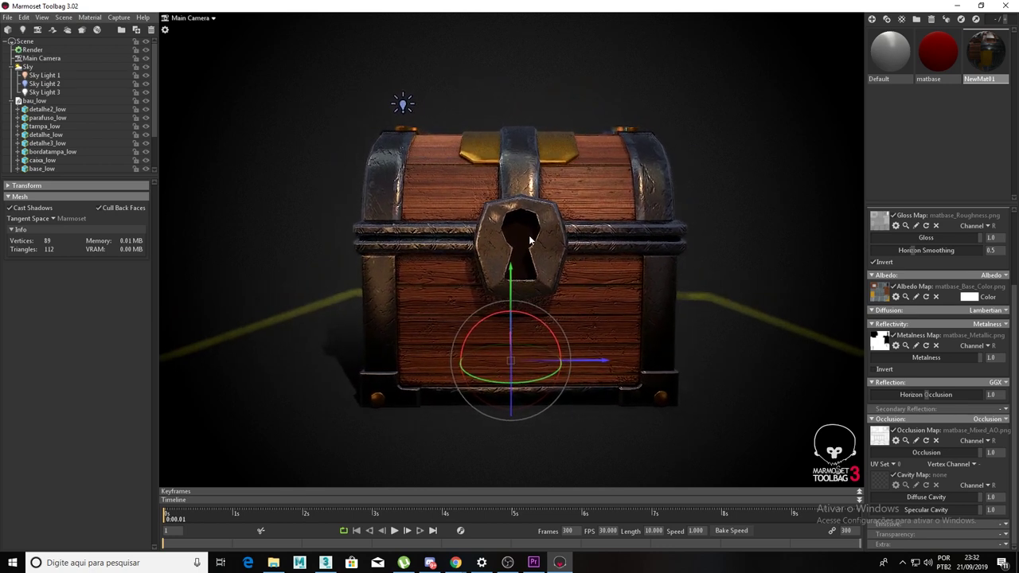
left_click(124, 18)
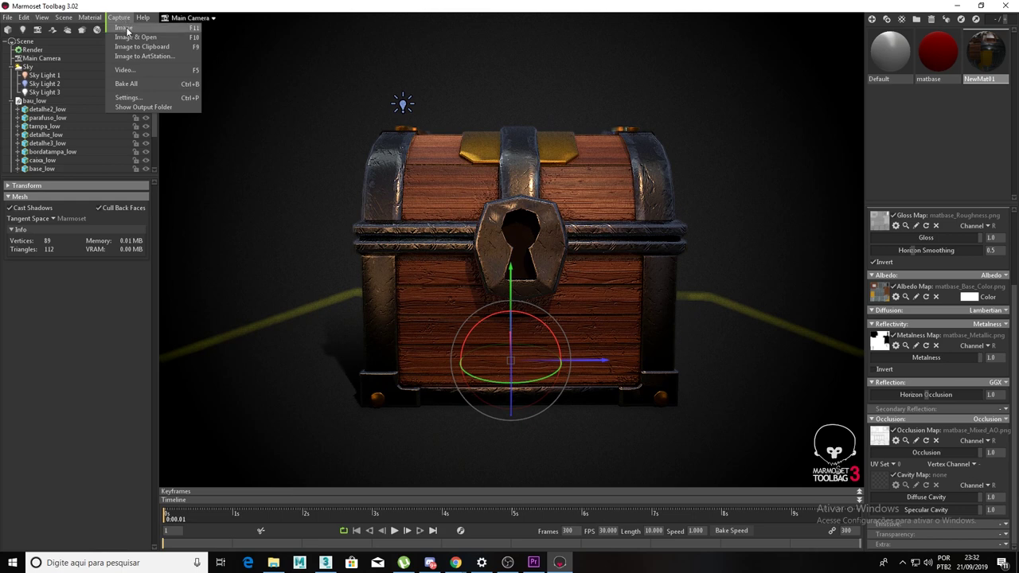
mouse_move(410, 244)
left_mouse_down()
mouse_move(611, 265)
mouse_move(228, 280)
mouse_move(640, 244)
mouse_move(451, 262)
mouse_move(525, 297)
mouse_move(400, 288)
left_mouse_up()
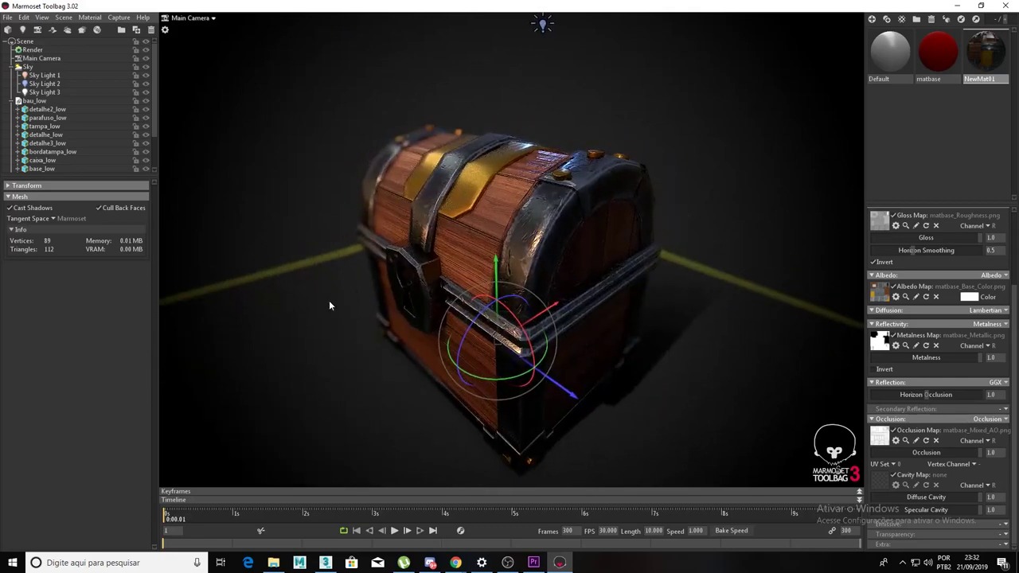
left_click(40, 58)
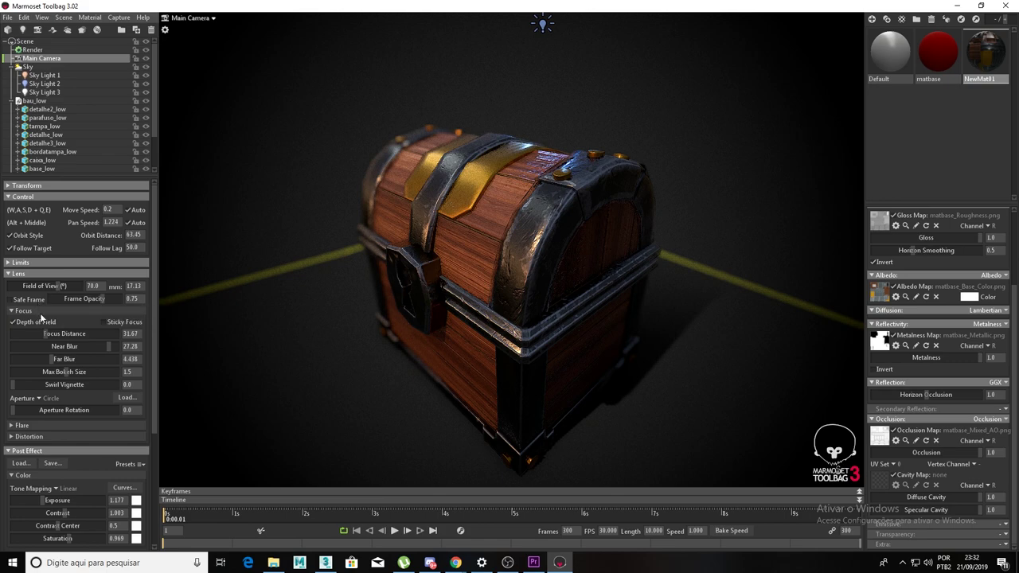
Step: Narrow the field of view to 0.008, zoom out to frame the chest, and disable depth of field
left_click_drag(47, 290, 10, 285)
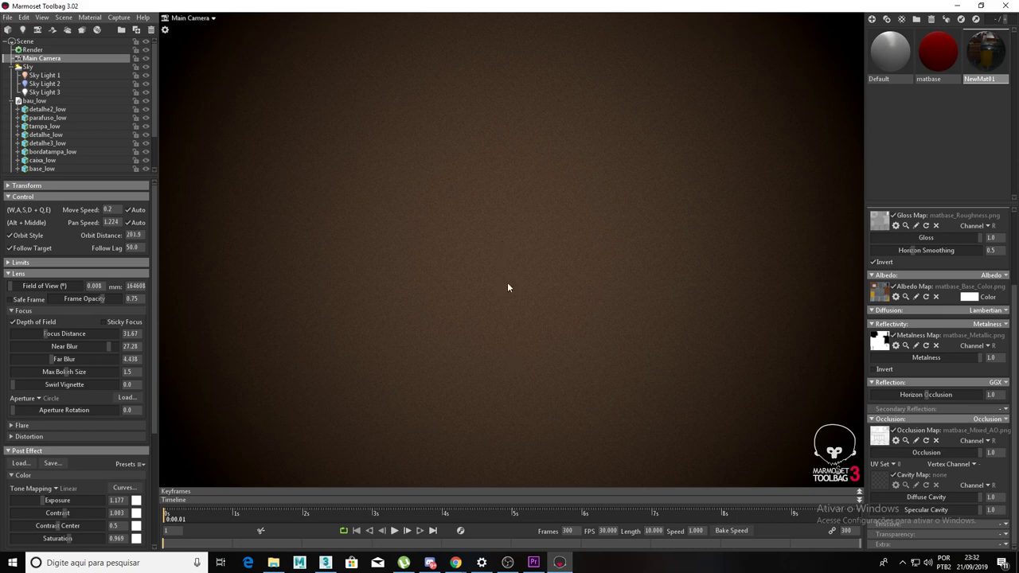
scroll(460, 349, "down", 5)
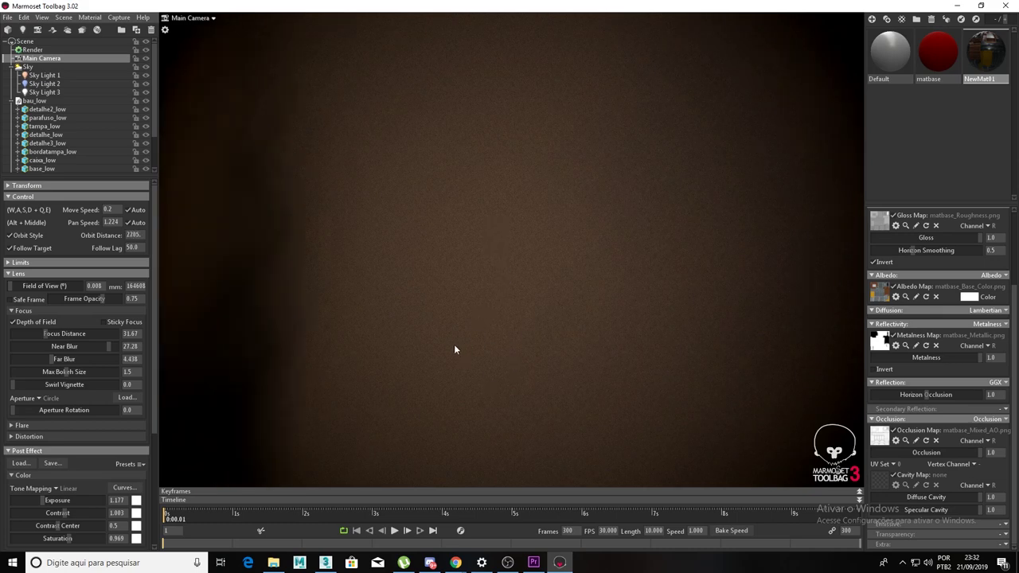
scroll(450, 332, "down", 3)
scroll(450, 328, "down", 3)
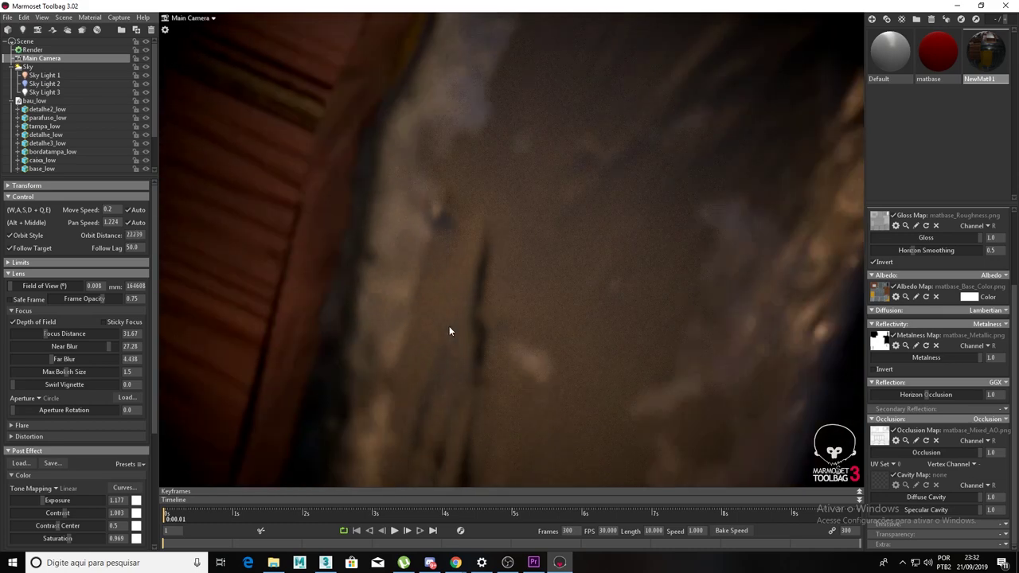
scroll(449, 325, "down", 3)
scroll(447, 325, "down", 3)
scroll(447, 327, "down", 3)
scroll(447, 326, "down", 3)
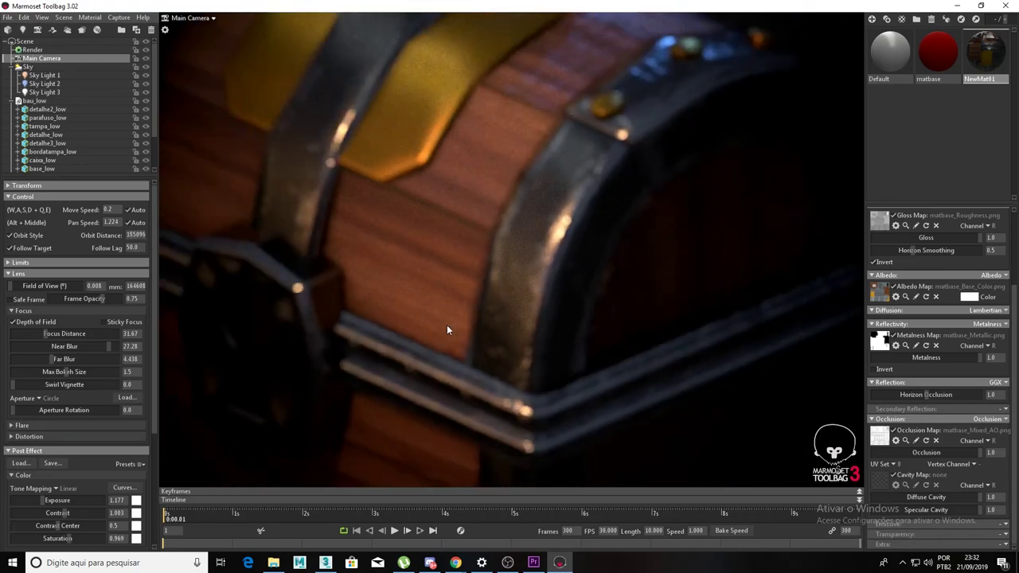
scroll(447, 326, "down", 3)
scroll(447, 327, "down", 2)
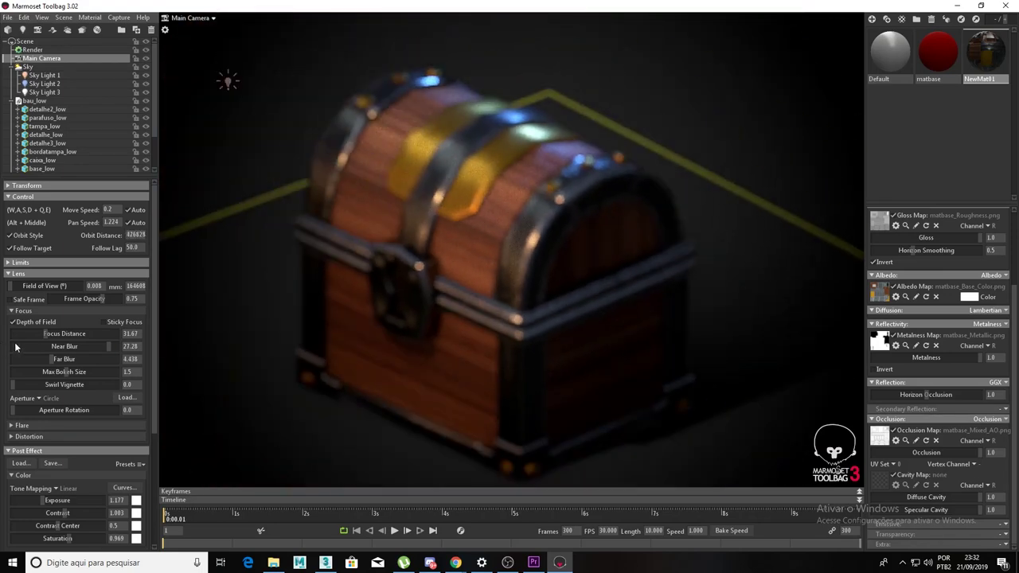
left_click(24, 324)
scroll(456, 334, "down", 2)
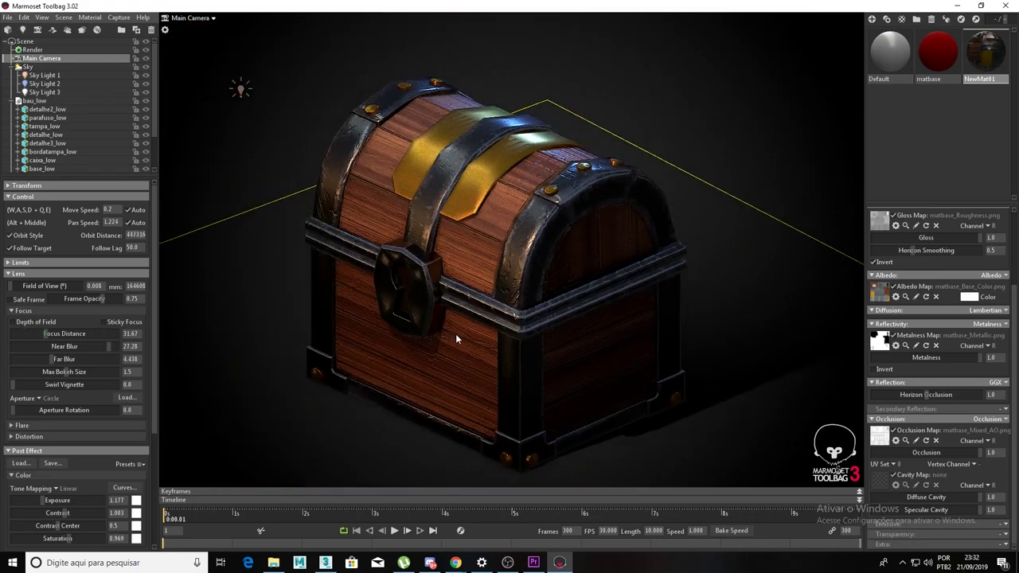
scroll(465, 329, "up", 2)
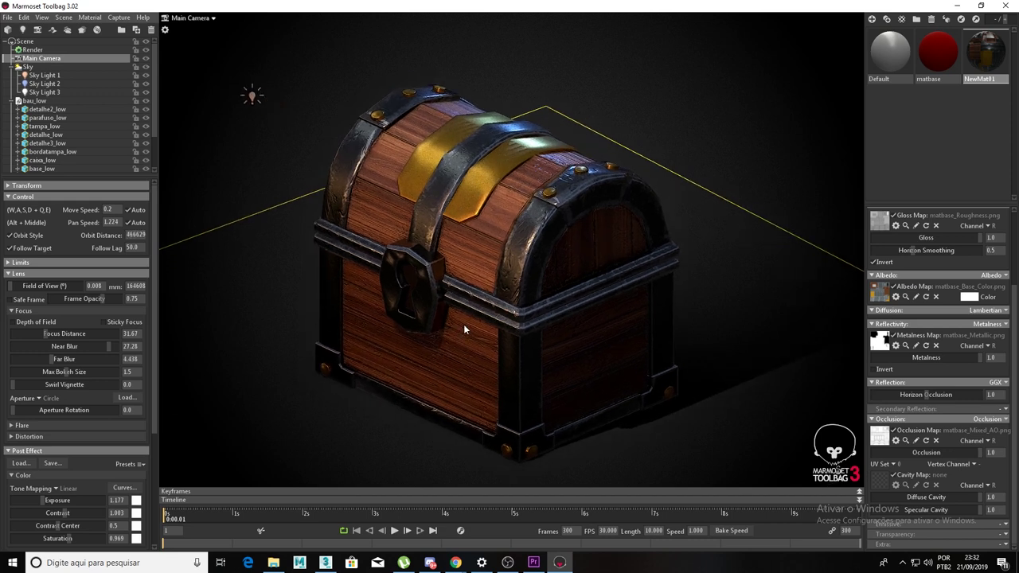
Step: Rotate the sky lighting around the chest with a drag in the viewport
left_click(684, 204)
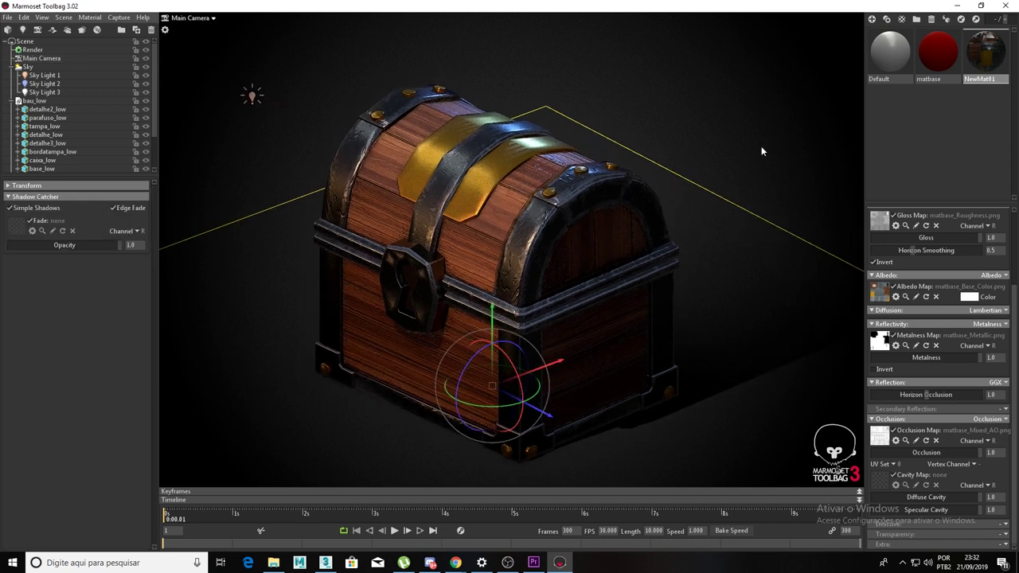
left_click(781, 131)
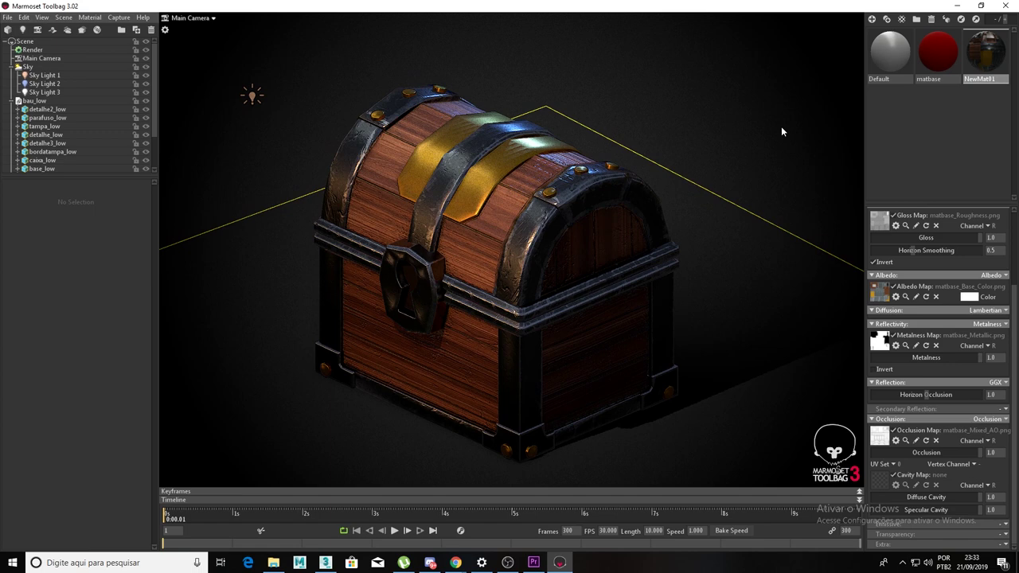
mouse_move(705, 269)
left_mouse_down("shift")
mouse_move(415, 309)
mouse_move(357, 304)
mouse_move(538, 277)
mouse_move(696, 162)
mouse_move(716, 102)
mouse_move(701, 118)
mouse_move(657, 130)
mouse_move(751, 129)
mouse_move(718, 128)
left_mouse_up("shift")
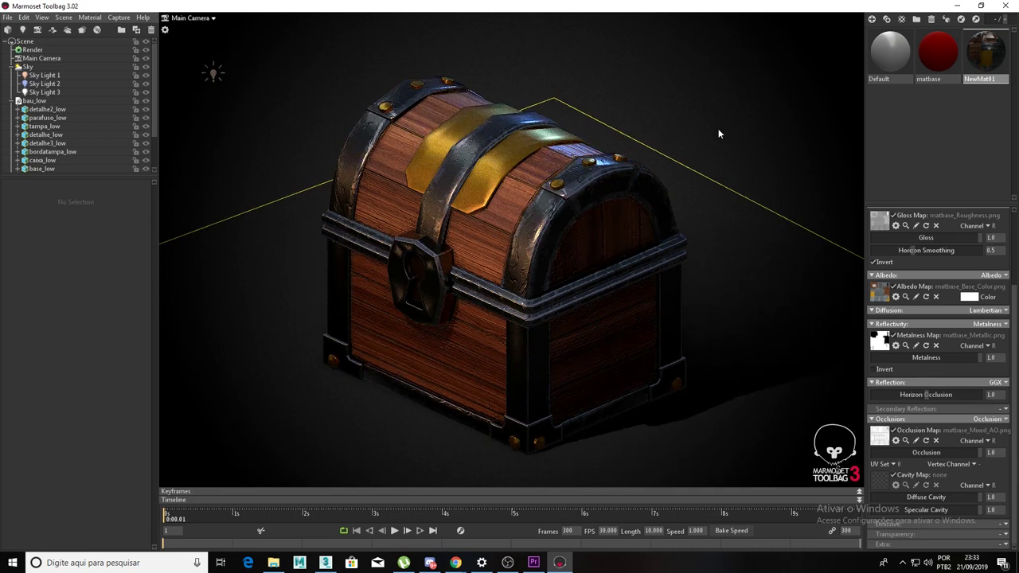
left_click(120, 18)
left_click(38, 58)
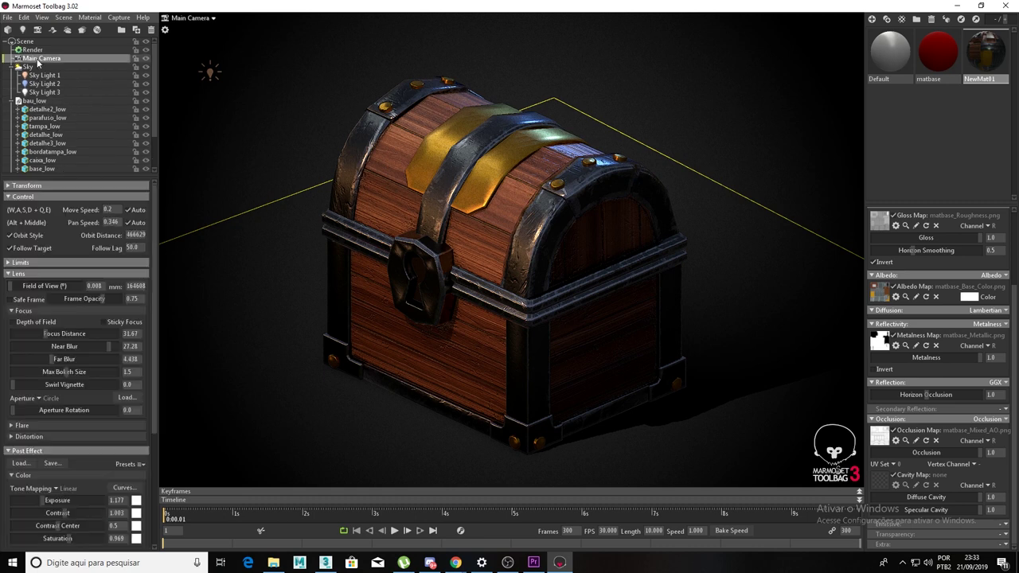
Step: Set the Main Camera field of view to 70
left_click(94, 286)
type("0")
key("Return")
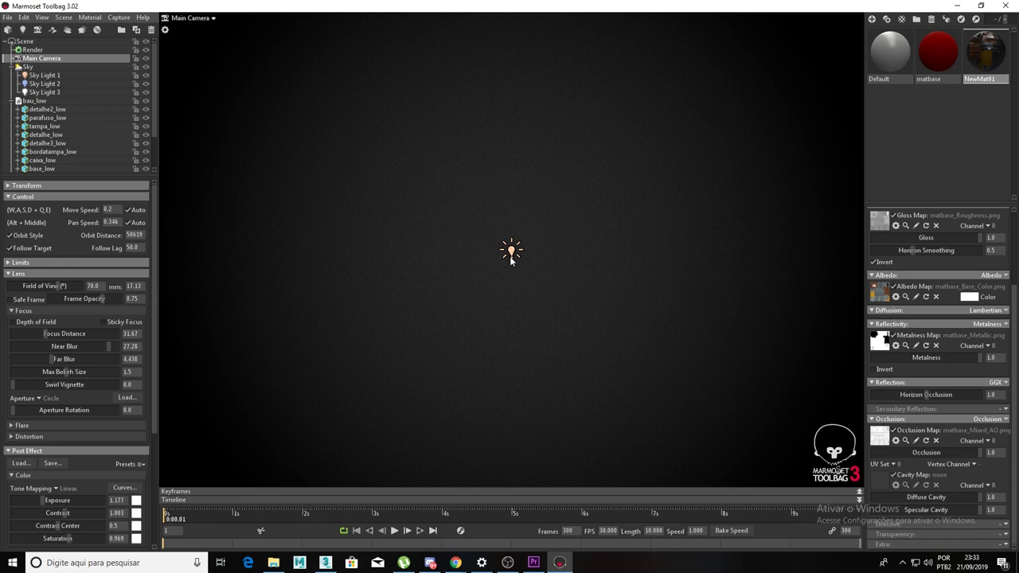
Step: Zoom in so the chest fills the viewport
scroll(511, 260, "up", 3)
scroll(509, 256, "up", 2)
scroll(509, 256, "up", 2)
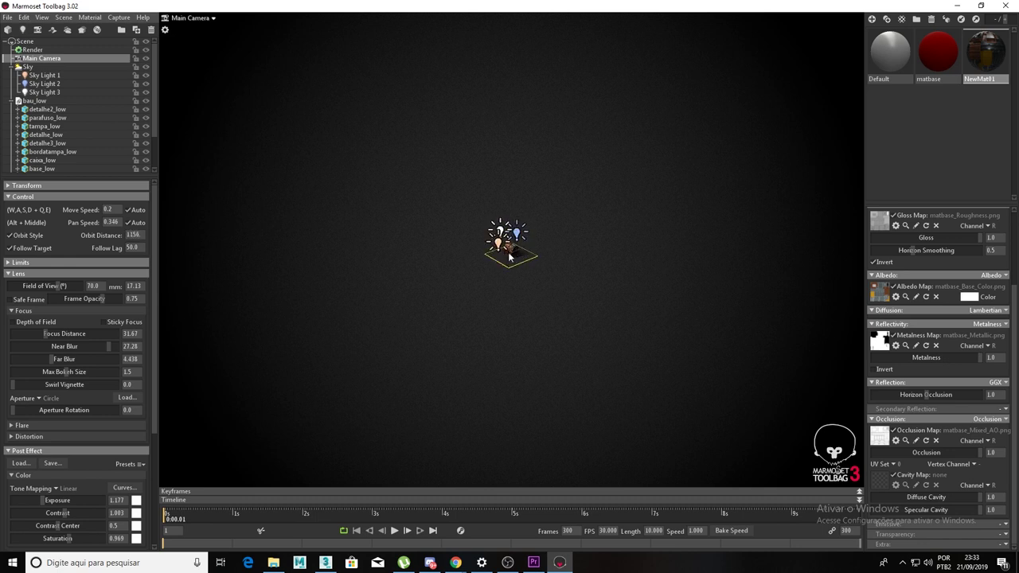
scroll(508, 253, "up", 2)
scroll(509, 253, "up", 1)
scroll(508, 254, "up", 1)
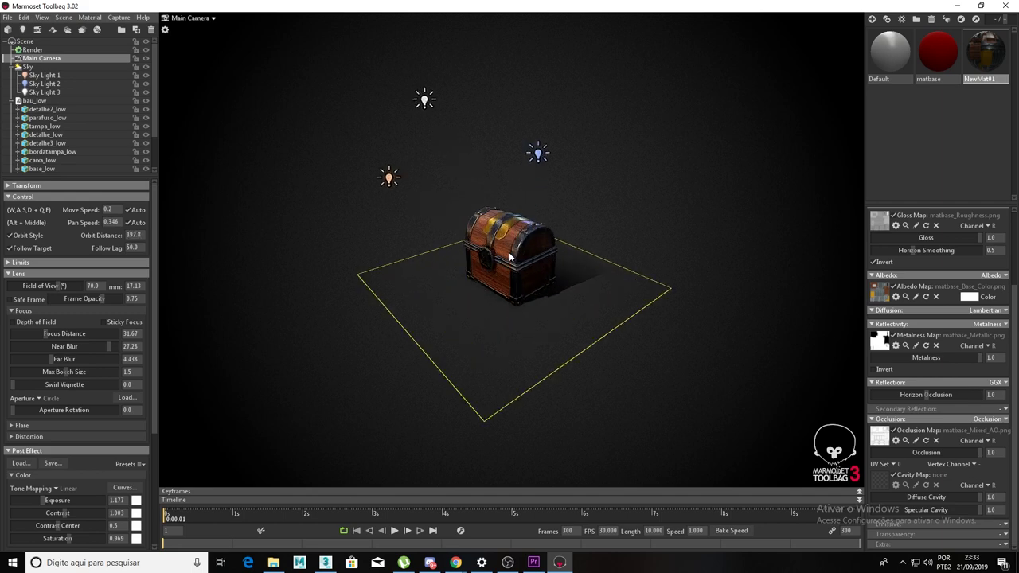
scroll(509, 253, "up", 2)
scroll(508, 253, "up", 2)
Step: Orbit and pan to a front-on view of the chest, then collapse the bau_low group
mouse_move(509, 251)
left_mouse_down("alt")
mouse_move(598, 222)
mouse_move(633, 190)
mouse_move(688, 201)
mouse_move(684, 214)
mouse_move(591, 248)
left_mouse_up("alt")
scroll(561, 228, "up", 1)
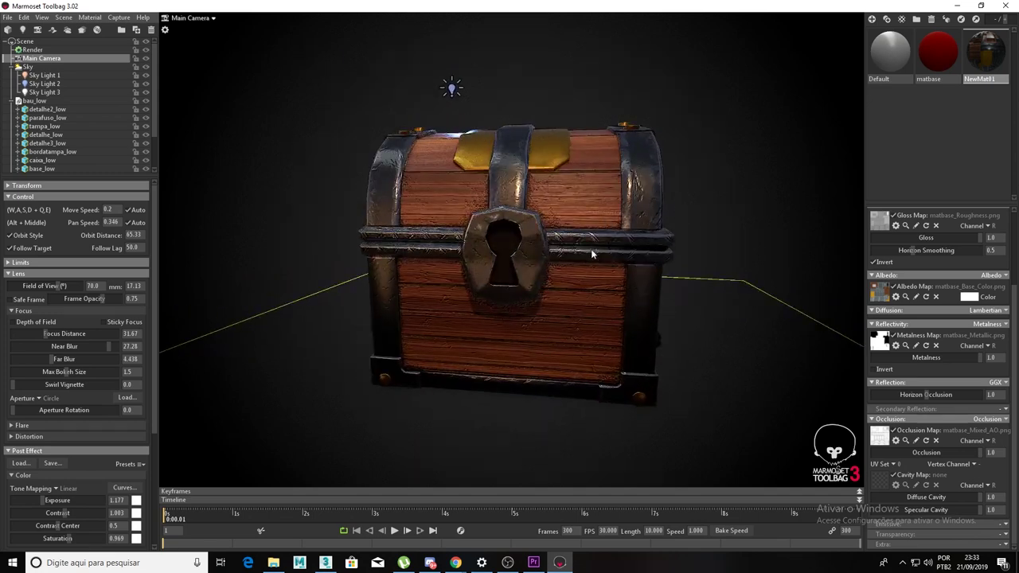
scroll(591, 248, "down", 2)
middle_click_drag(589, 223, 559, 241)
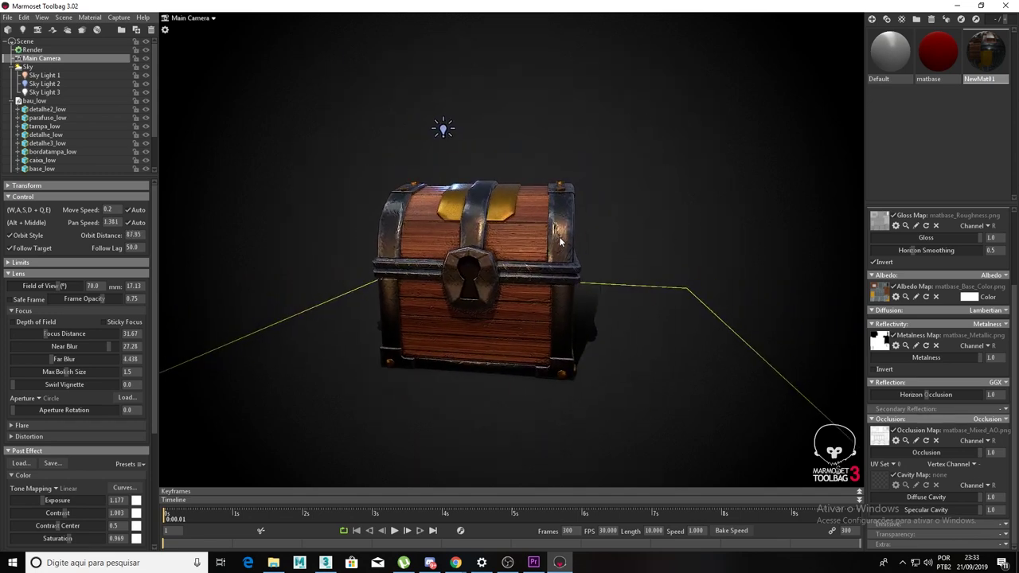
mouse_move(539, 231)
left_mouse_down()
mouse_move(538, 214)
mouse_move(515, 231)
mouse_move(580, 264)
mouse_move(513, 216)
mouse_move(457, 205)
left_mouse_up()
scroll(533, 235, "up", 2)
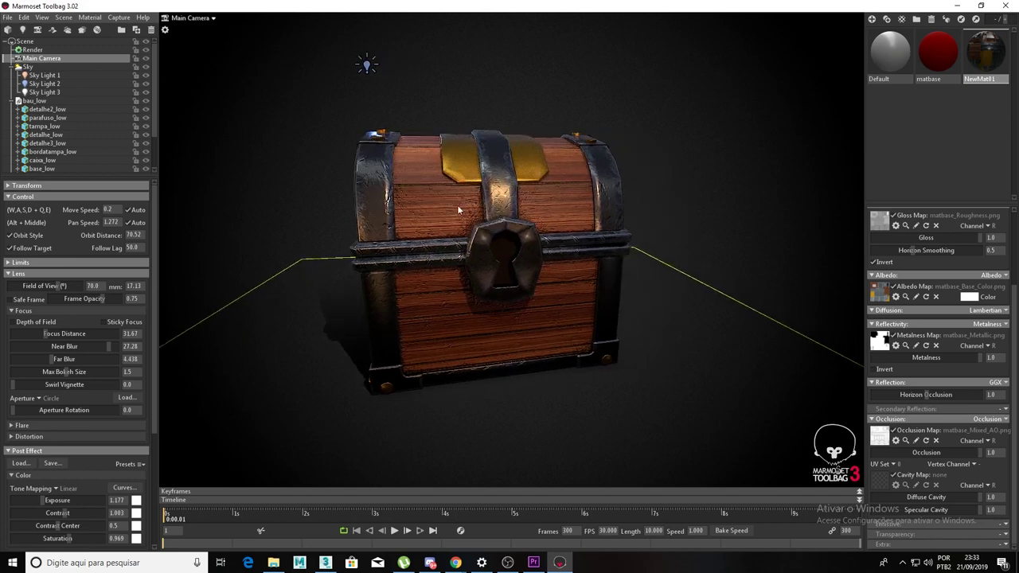
left_click(12, 102)
left_click(35, 102)
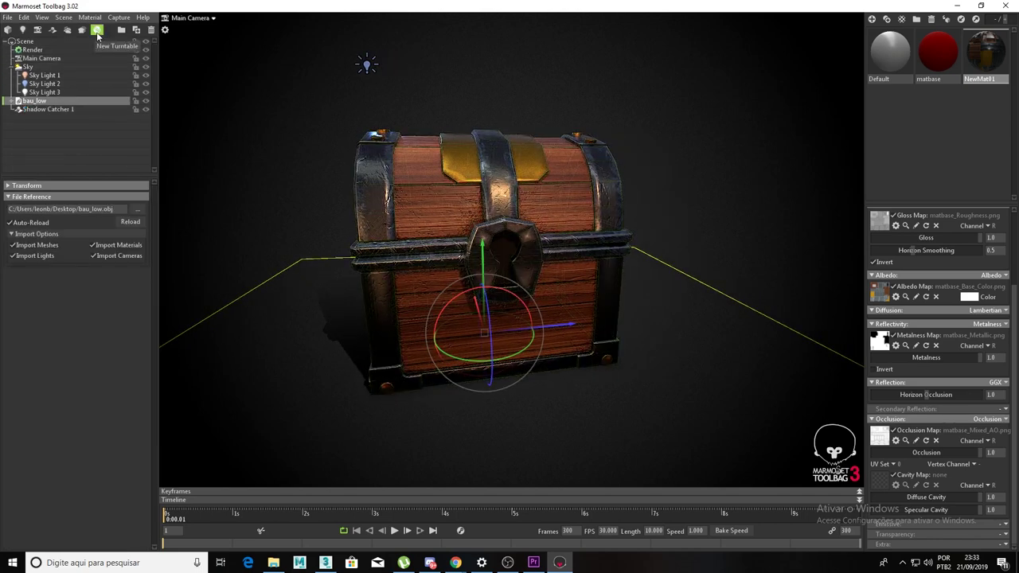
left_click(97, 30)
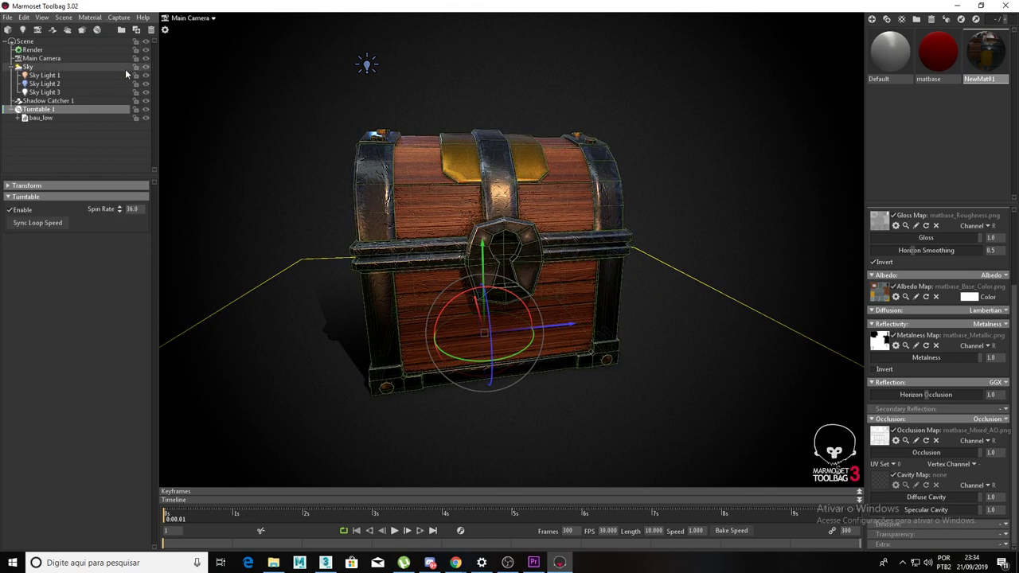
left_click(37, 118)
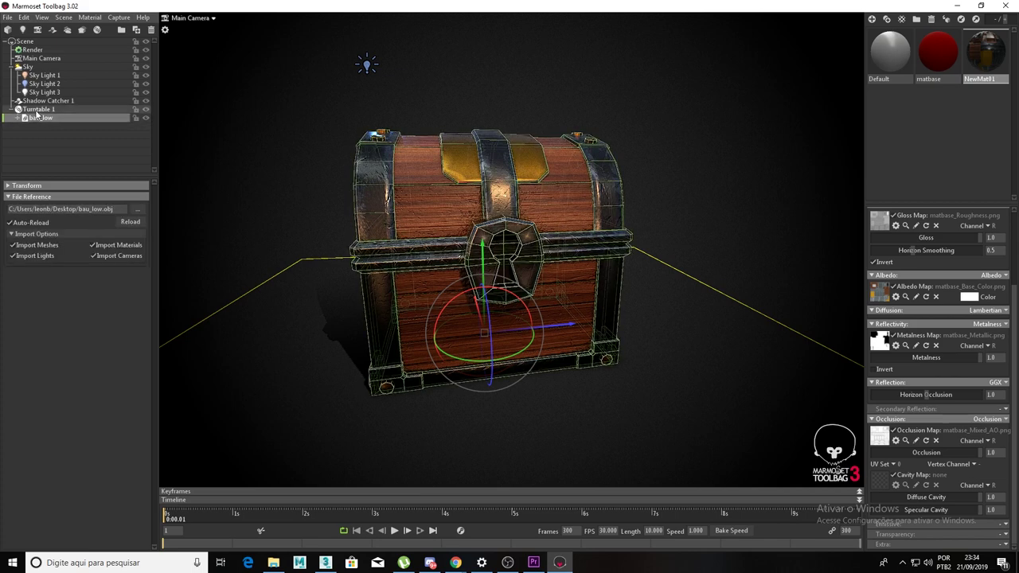
left_click(36, 110)
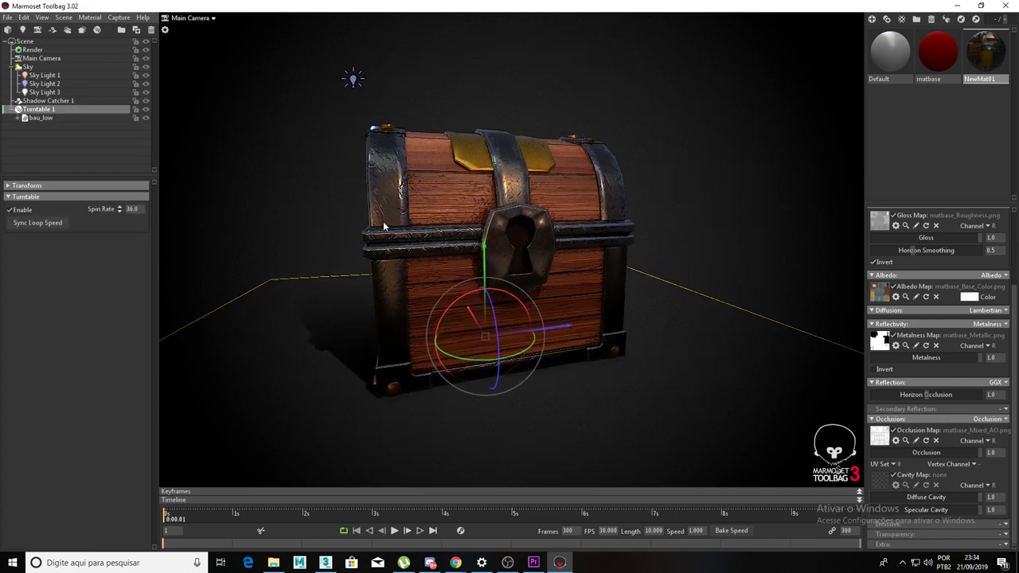
left_click_drag(394, 221, 410, 227)
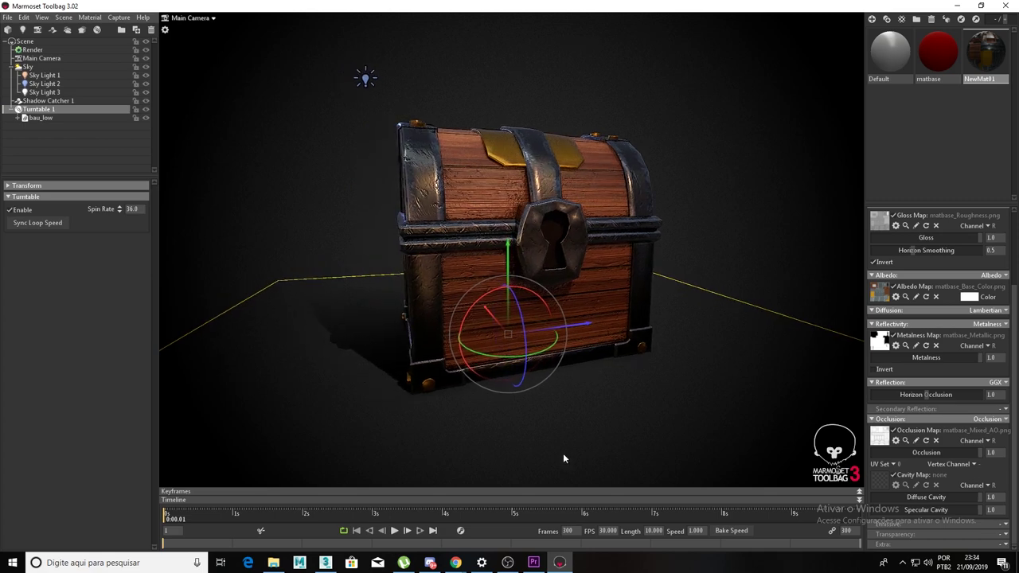
left_click(394, 531)
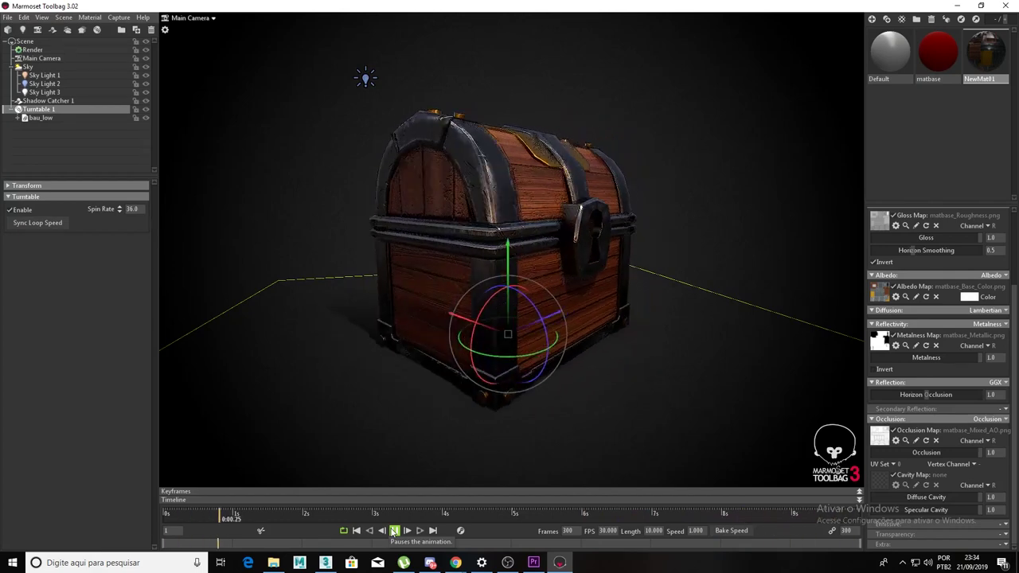
left_click(394, 530)
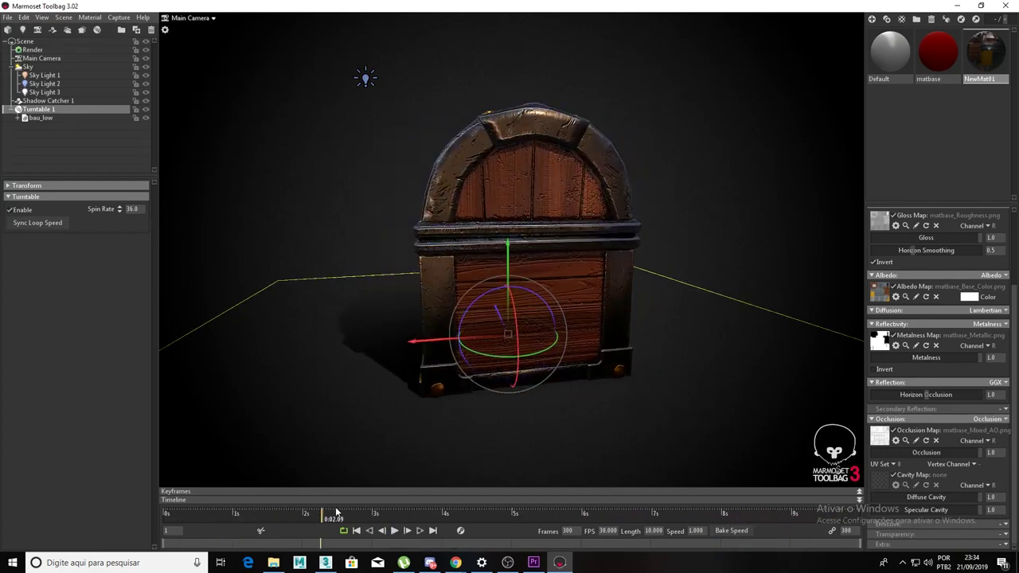
left_click_drag(326, 515, 101, 519)
mouse_move(591, 362)
left_mouse_down()
mouse_move(537, 375)
mouse_move(588, 378)
mouse_move(525, 380)
mouse_move(616, 391)
mouse_move(610, 333)
mouse_move(619, 329)
left_mouse_up()
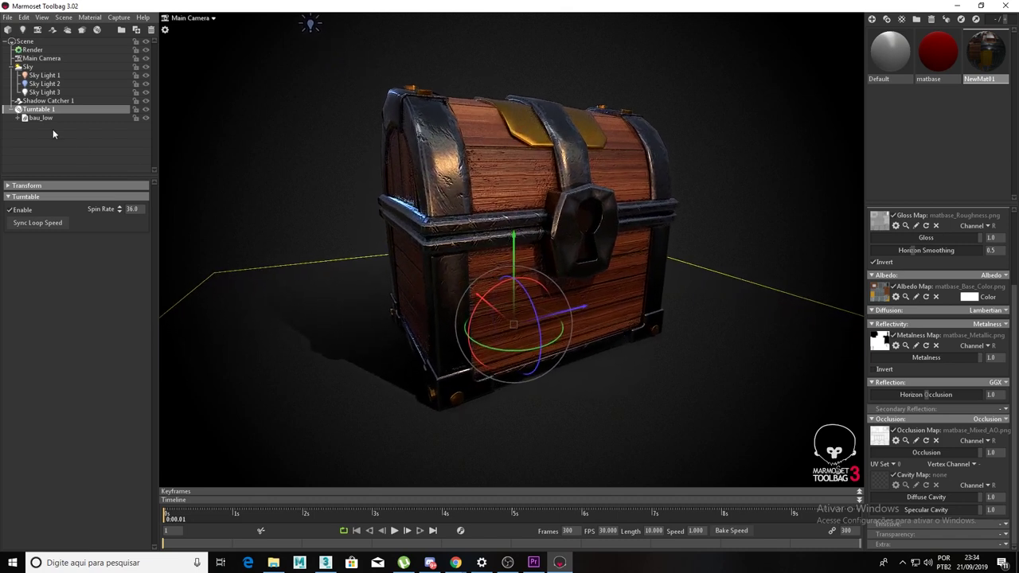
Step: Select Render in the outliner to show the scene's render settings
left_click(111, 18)
left_click(47, 145)
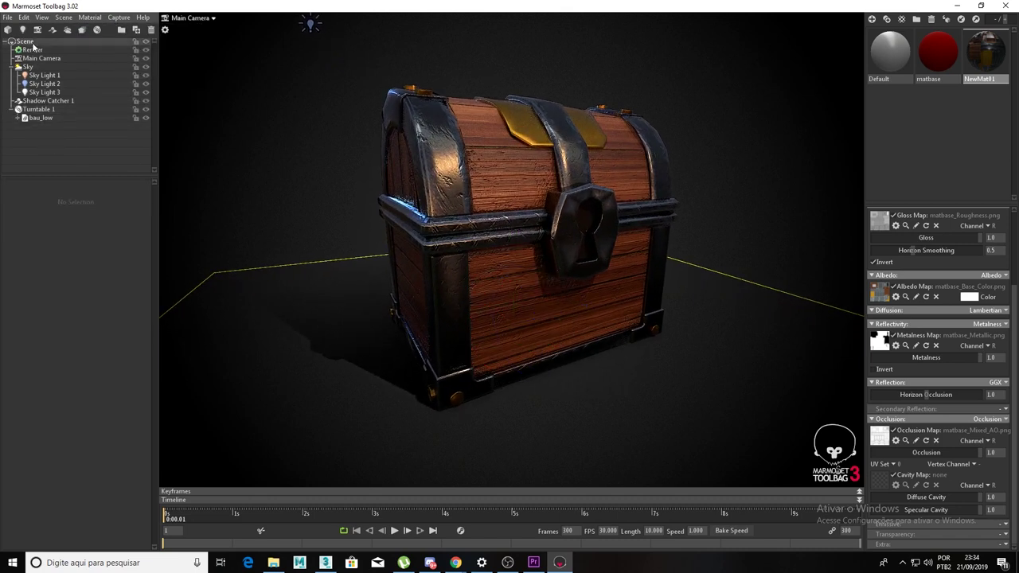
left_click(34, 50)
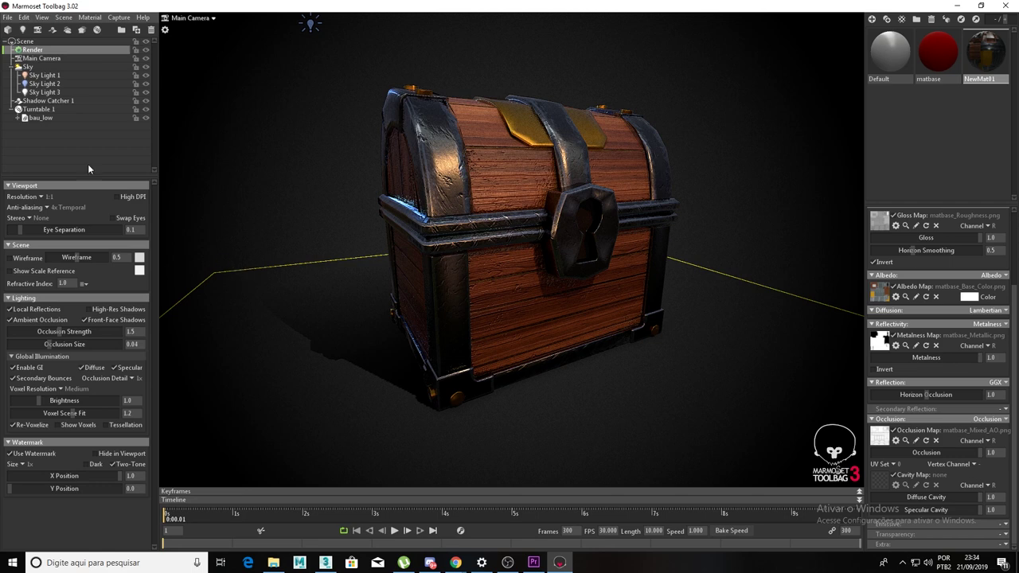
Step: Turn on the wireframe overlay to inspect the chest, then turn it off again
left_click(9, 259)
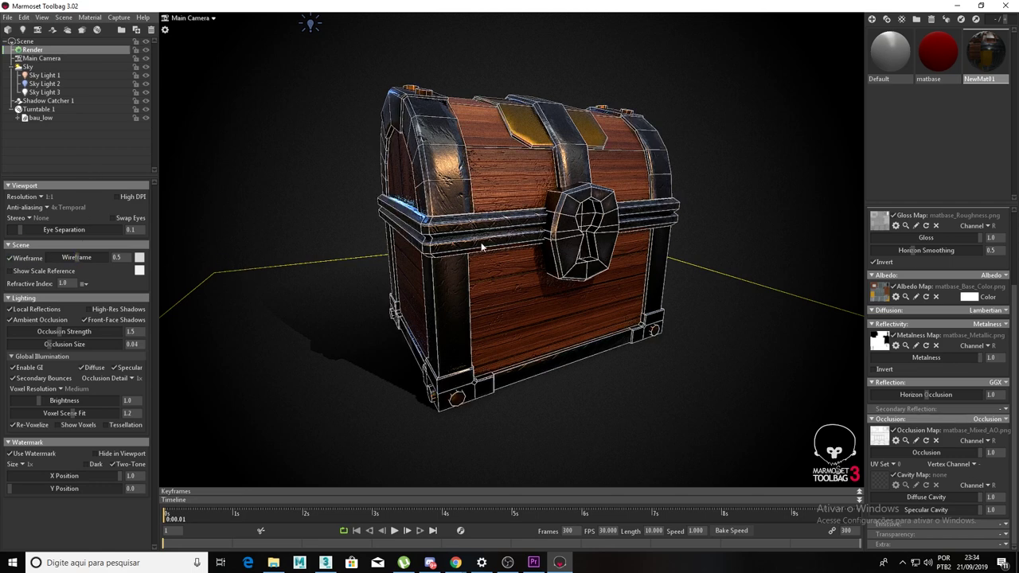
scroll(503, 242, "up", 2)
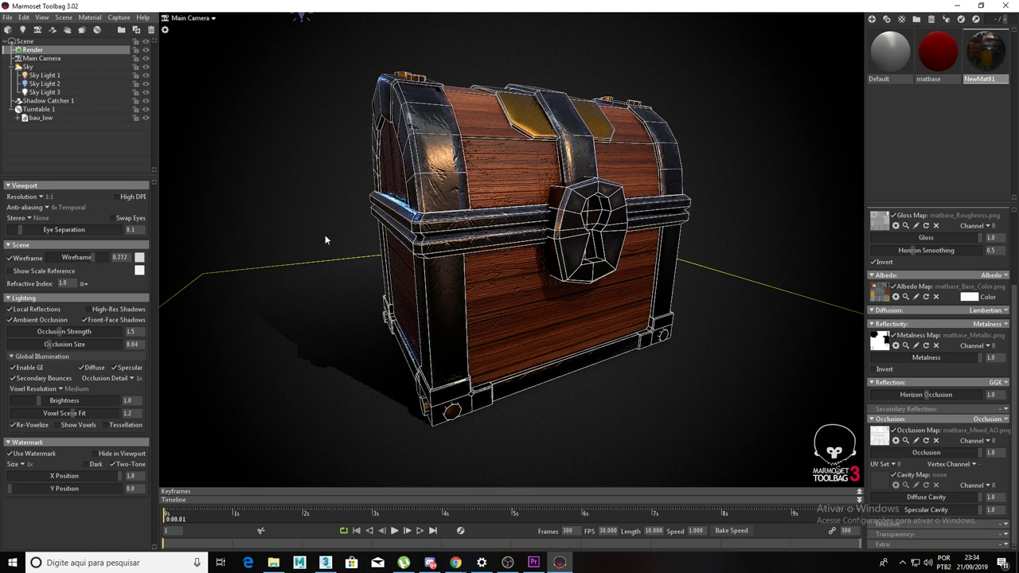
left_click(118, 17)
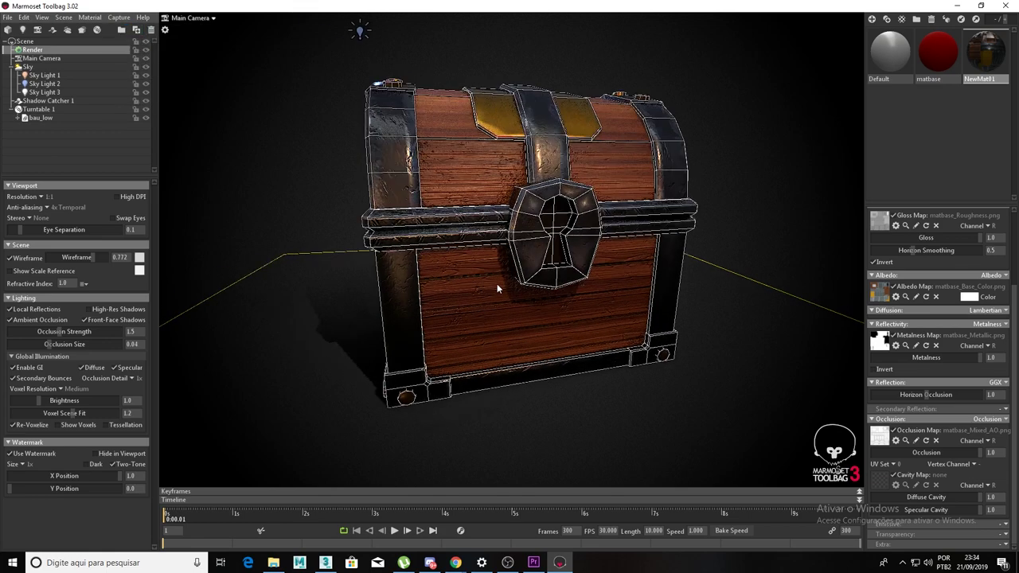
left_click(24, 262)
Step: Preview the turntable animation, then rewind it to the first frame
mouse_move(360, 301)
left_mouse_down()
mouse_move(452, 306)
mouse_move(418, 302)
left_mouse_up()
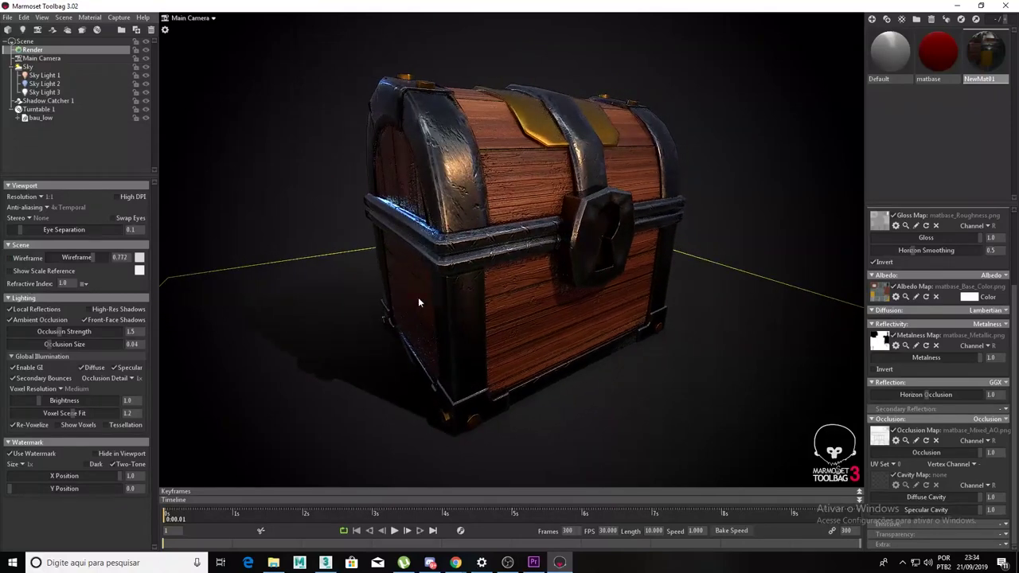
left_click(395, 532)
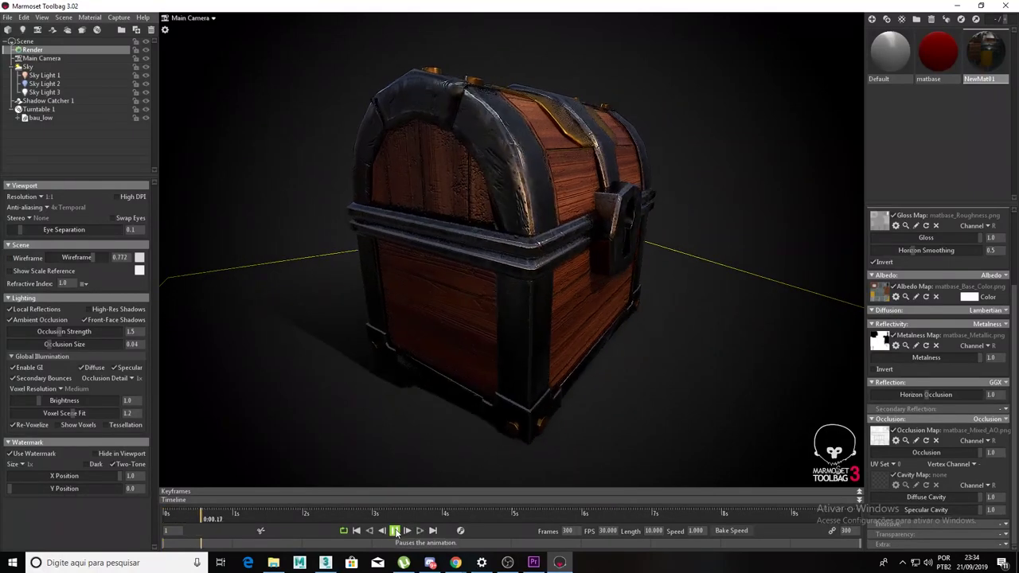
left_click(396, 531)
left_click_drag(270, 516, 136, 496)
left_click_drag(543, 371, 523, 365)
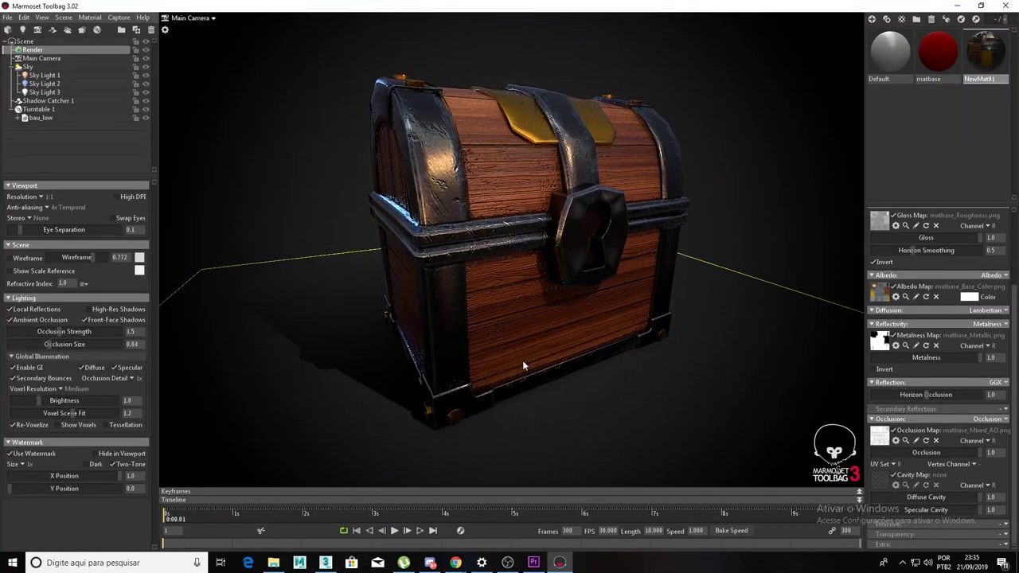
left_click(117, 17)
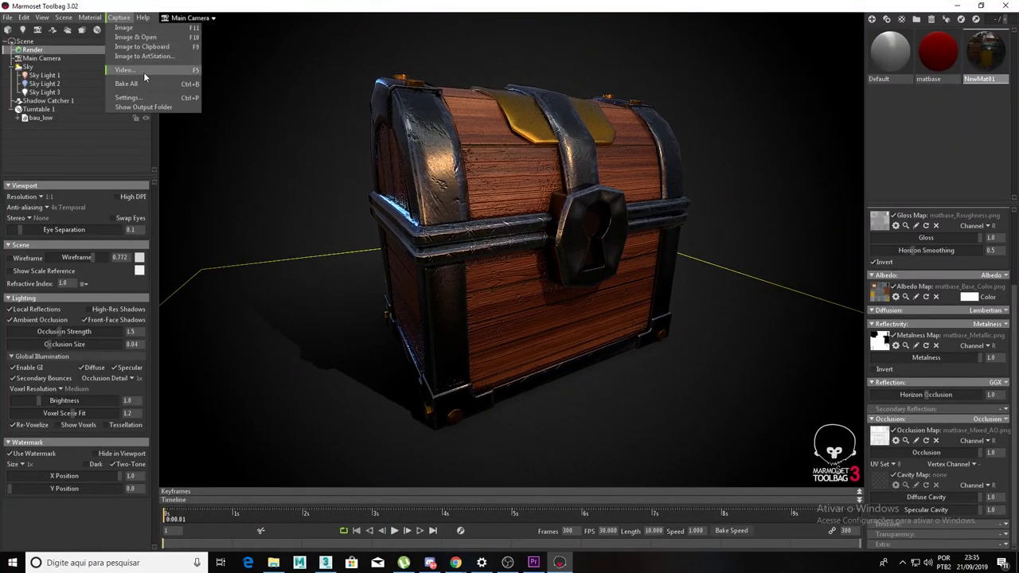
Step: Set up a Capture > Video export at 1920x1080 with 16x sampling
left_click(143, 72)
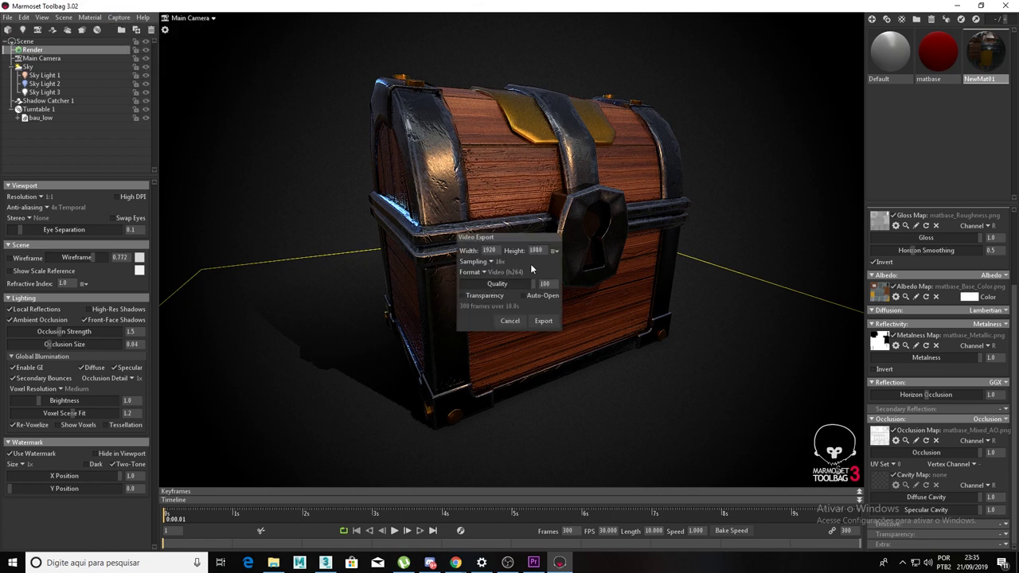
left_click(494, 262)
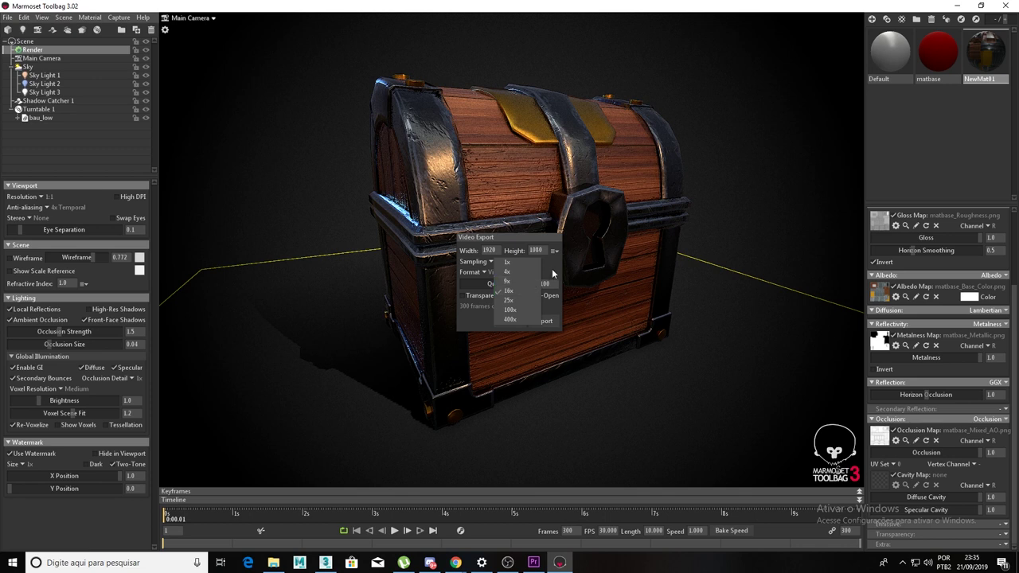
left_click(553, 273)
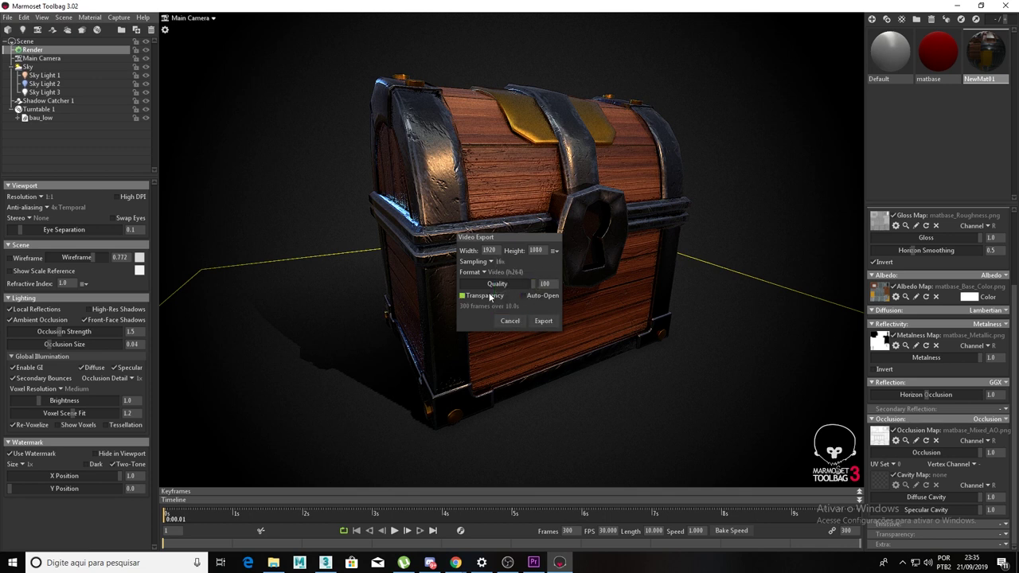
Step: Export the turntable video as 'turntable' MP4 to the Desktop
left_click(540, 322)
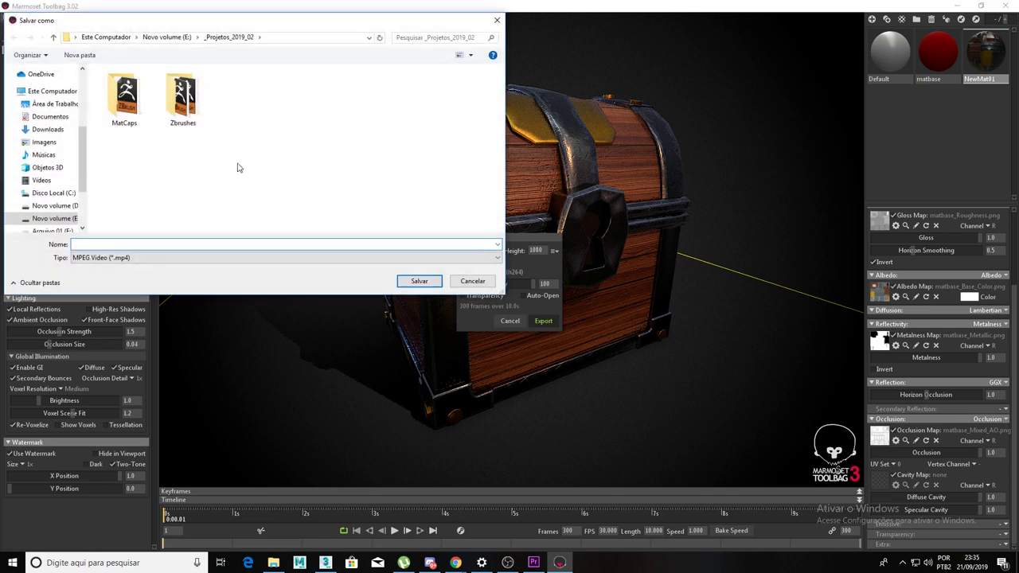
left_click(64, 105)
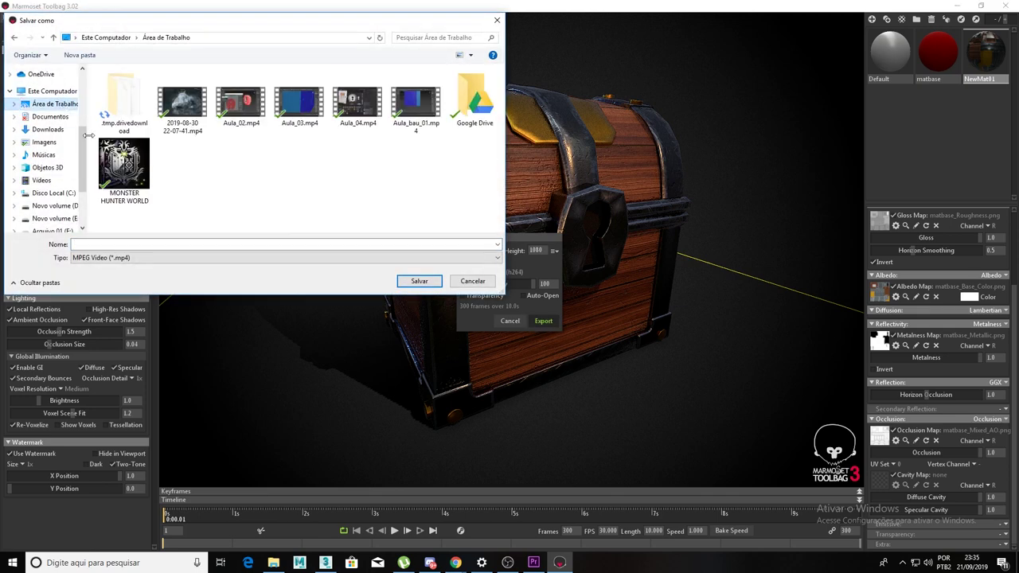
left_click(233, 244)
type("turntable")
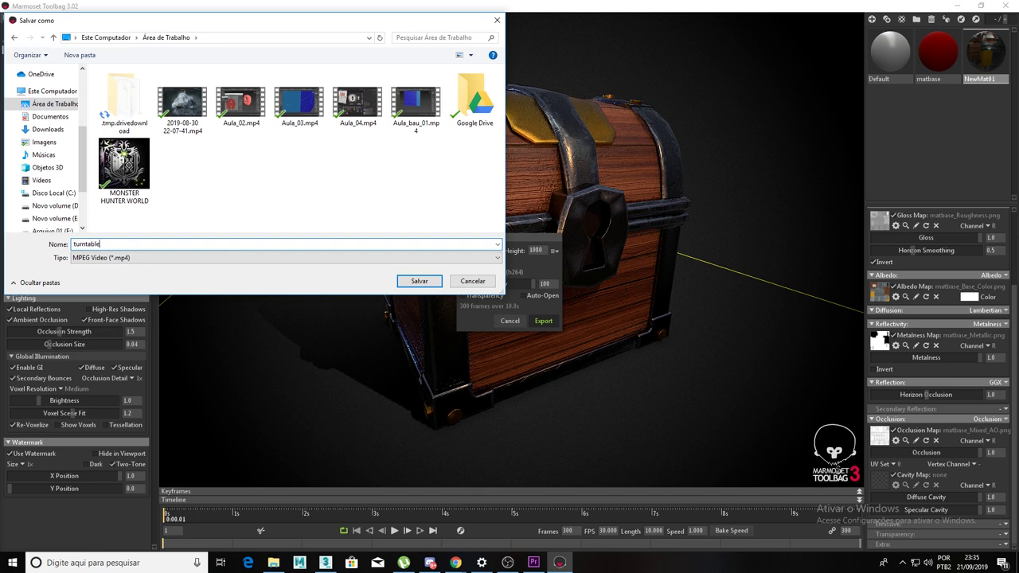
key("Return")
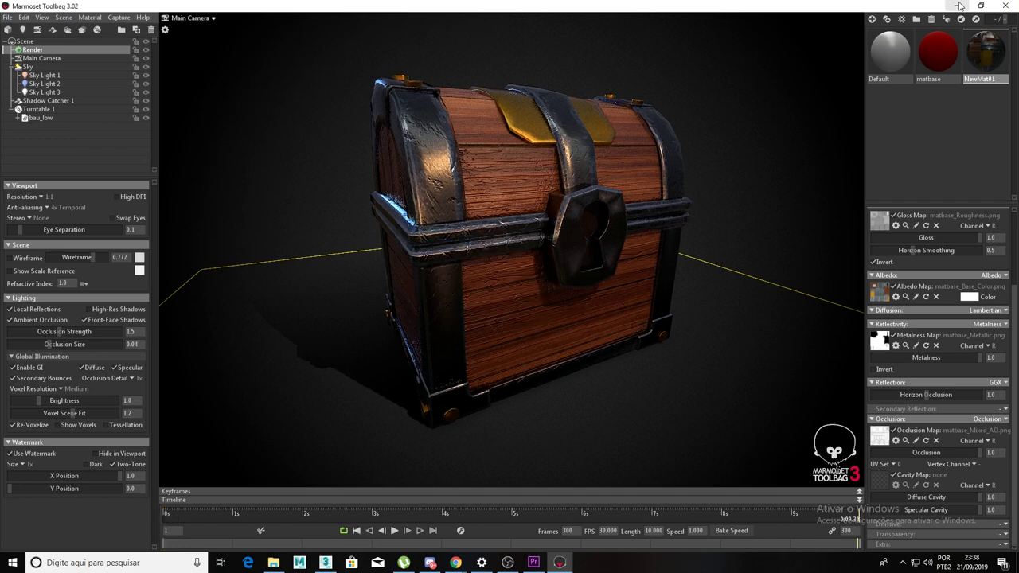
left_click(960, 6)
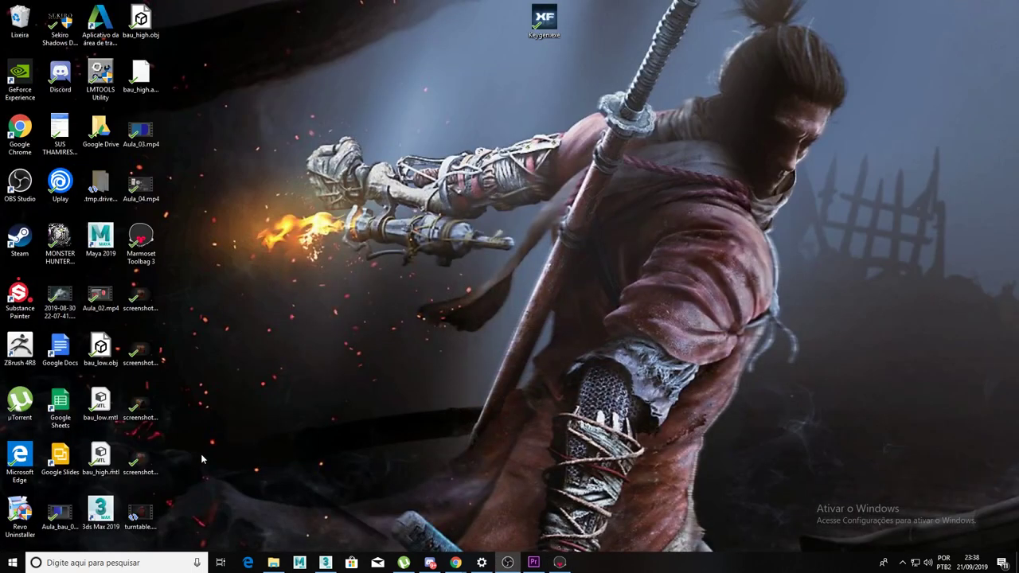
double_click(139, 514)
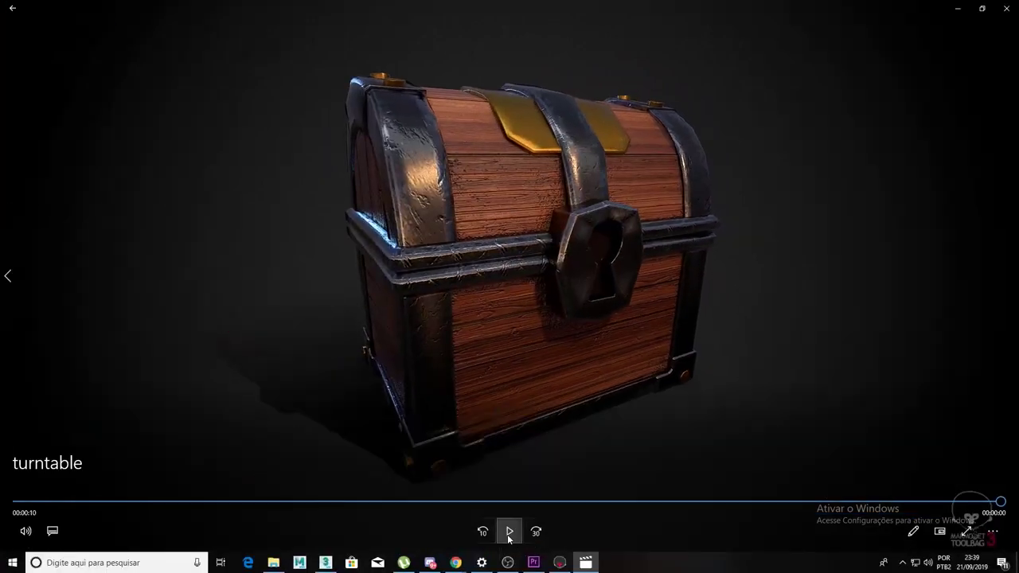
left_click(1007, 10)
left_click(559, 562)
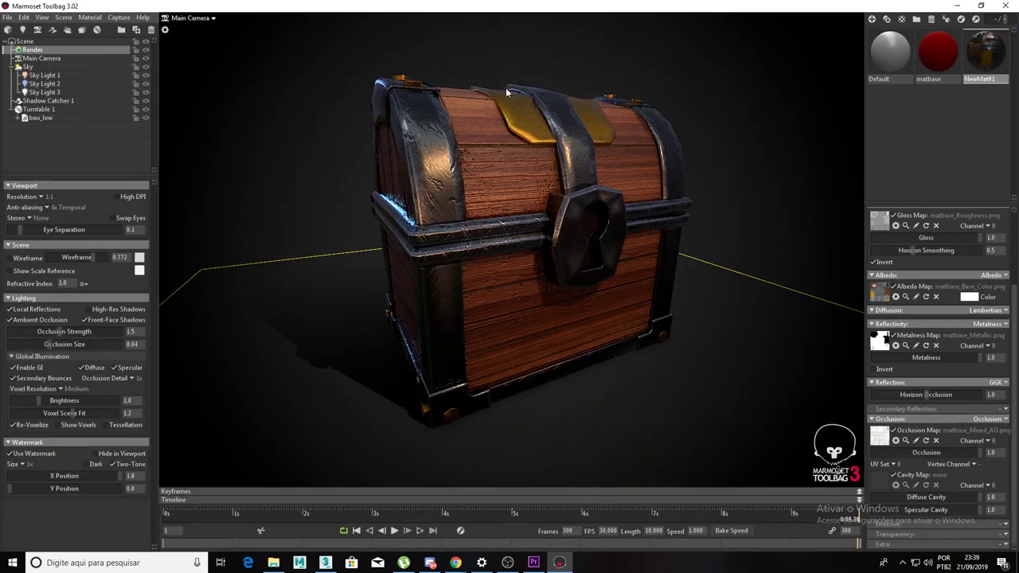
mouse_move(571, 174)
left_mouse_down()
mouse_move(443, 183)
mouse_move(648, 186)
mouse_move(426, 182)
mouse_move(462, 184)
left_mouse_up()
scroll(458, 210, "down", 3)
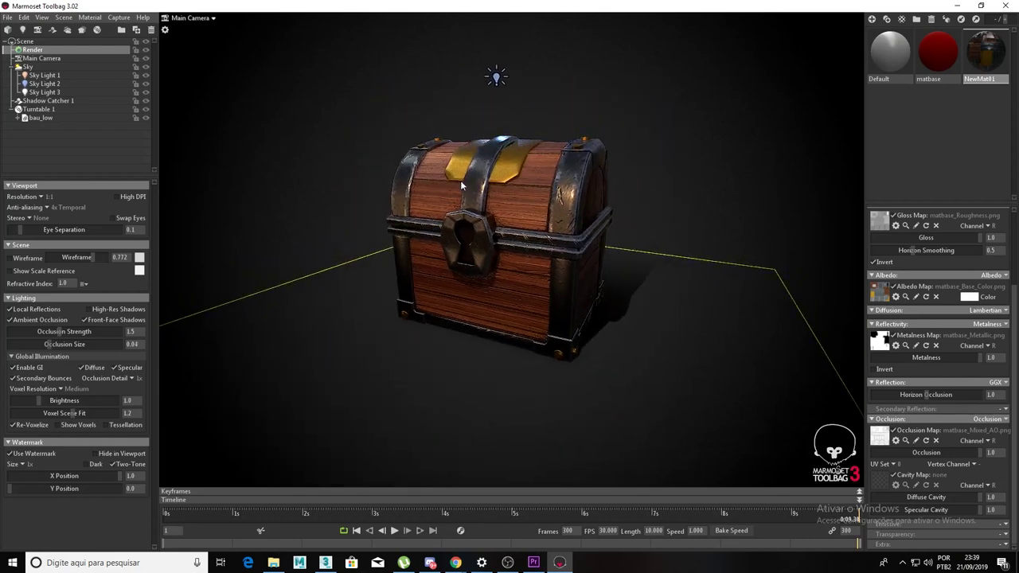
mouse_move(462, 199)
left_mouse_down()
mouse_move(464, 214)
mouse_move(590, 208)
mouse_move(465, 213)
mouse_move(464, 230)
mouse_move(444, 231)
mouse_move(437, 221)
mouse_move(461, 204)
mouse_move(506, 197)
mouse_move(399, 180)
mouse_move(434, 187)
left_mouse_up()
scroll(478, 229, "up", 3)
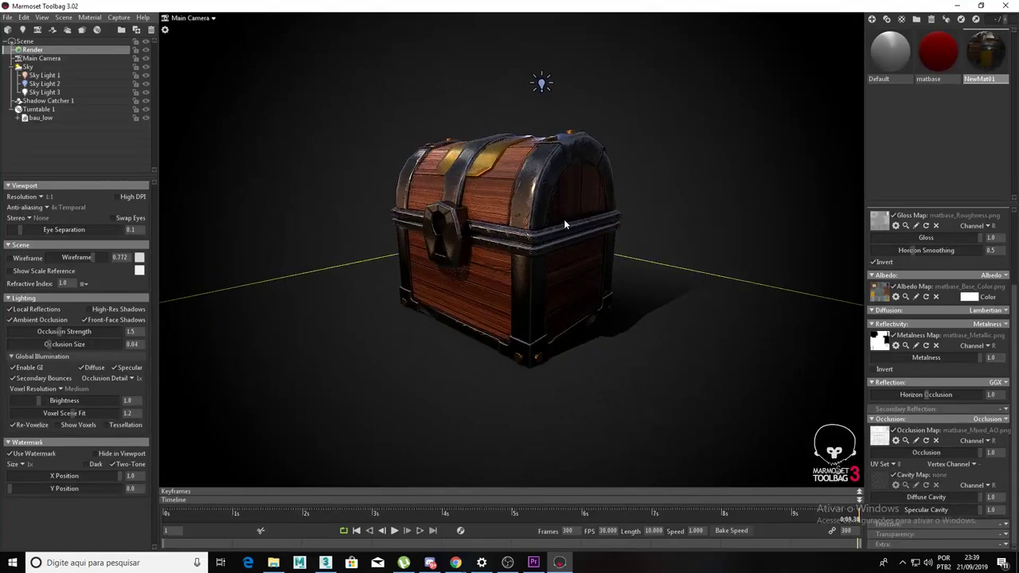
mouse_move(564, 224)
left_mouse_down()
mouse_move(311, 205)
mouse_move(78, 170)
mouse_move(510, 189)
mouse_move(446, 188)
mouse_move(538, 199)
mouse_move(498, 215)
mouse_move(518, 223)
mouse_move(410, 222)
mouse_move(443, 226)
left_mouse_up()
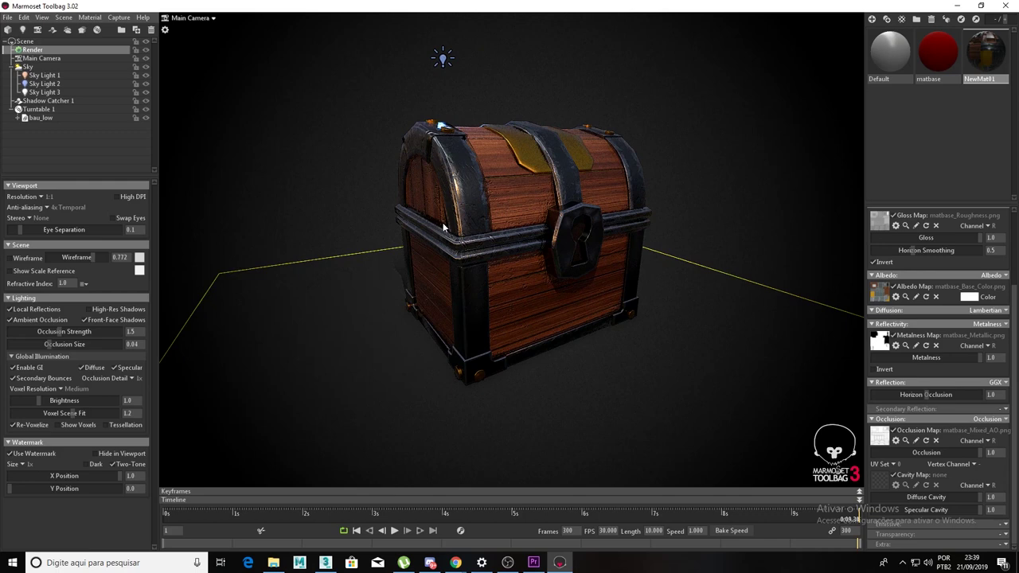